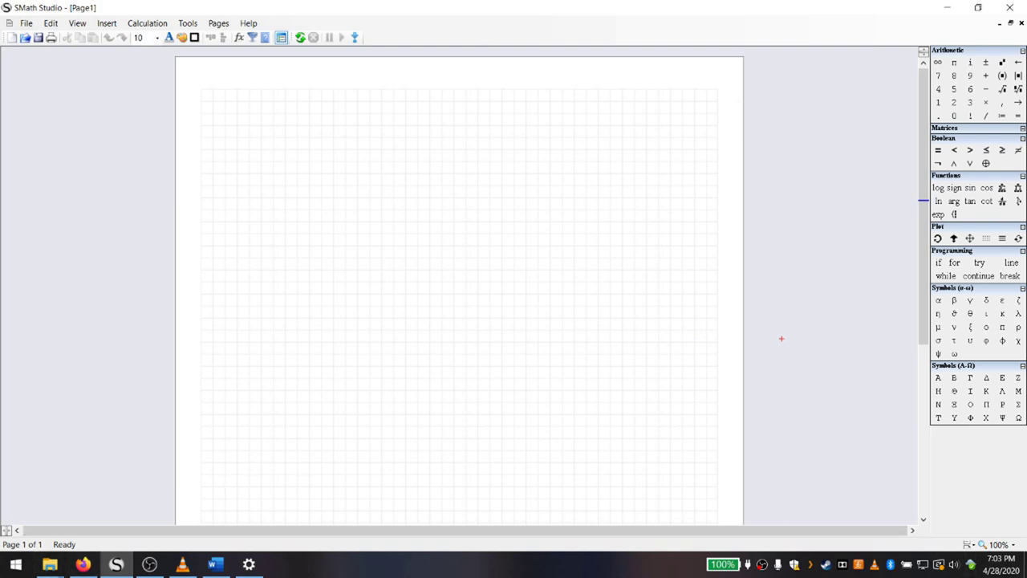
Start a definition of the variable A near the upper-left corner of the worksheet grid.
left_click(201, 131)
left_click(222, 97)
left_click(211, 105)
type("A")
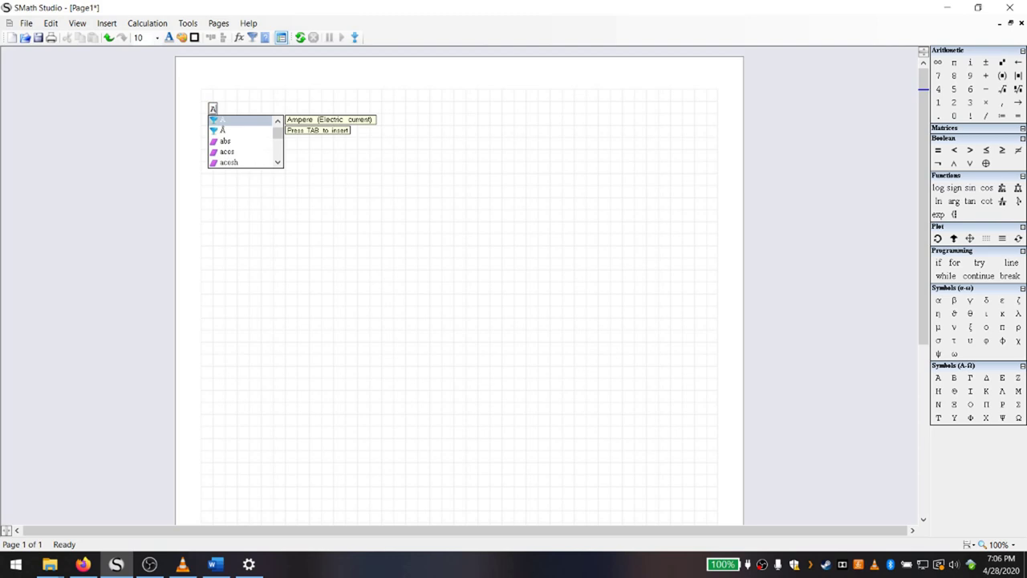
type(":=")
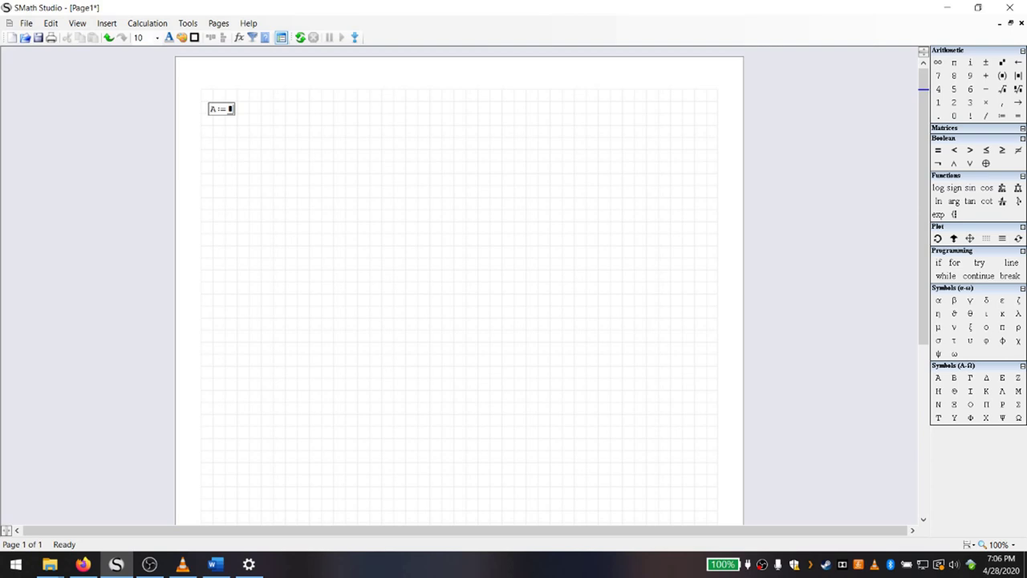
key("ctrl+m")
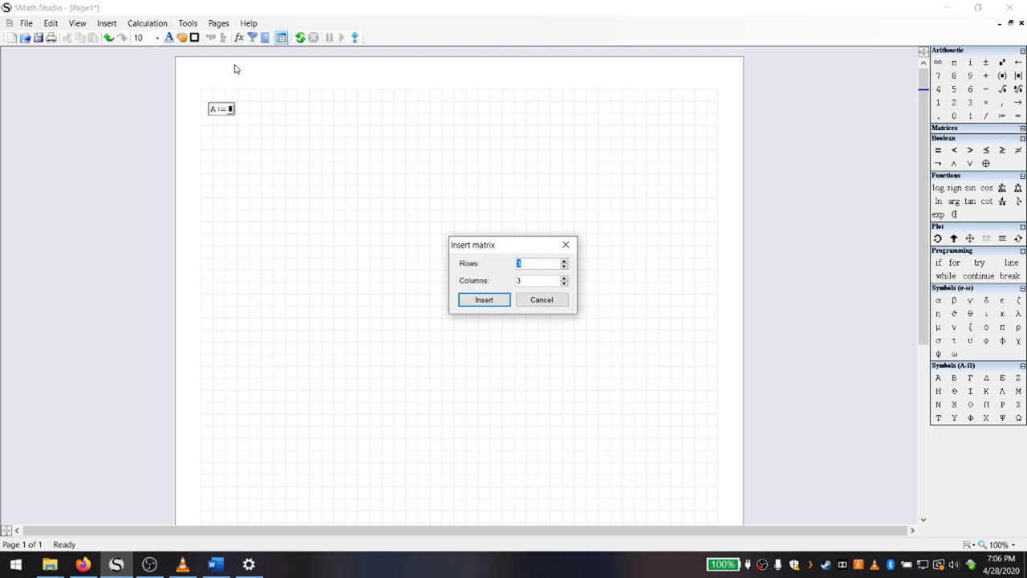
key("Escape")
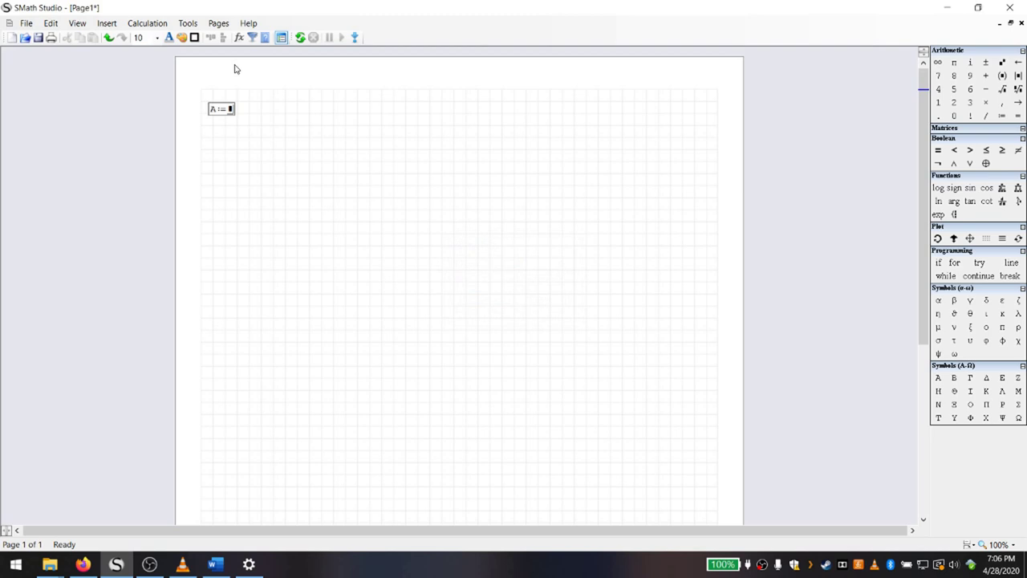
key("ctrl+m")
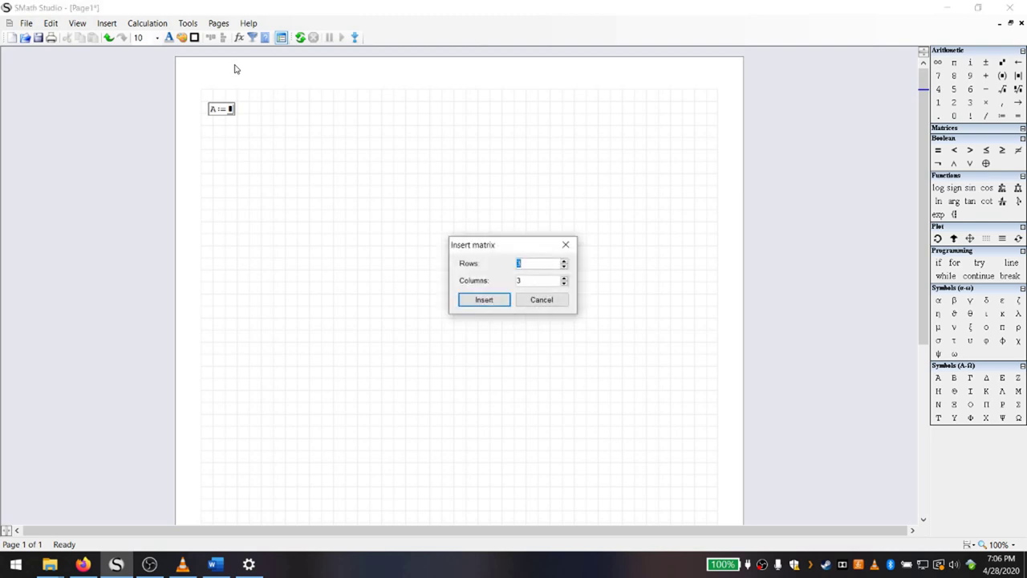
left_click(541, 301)
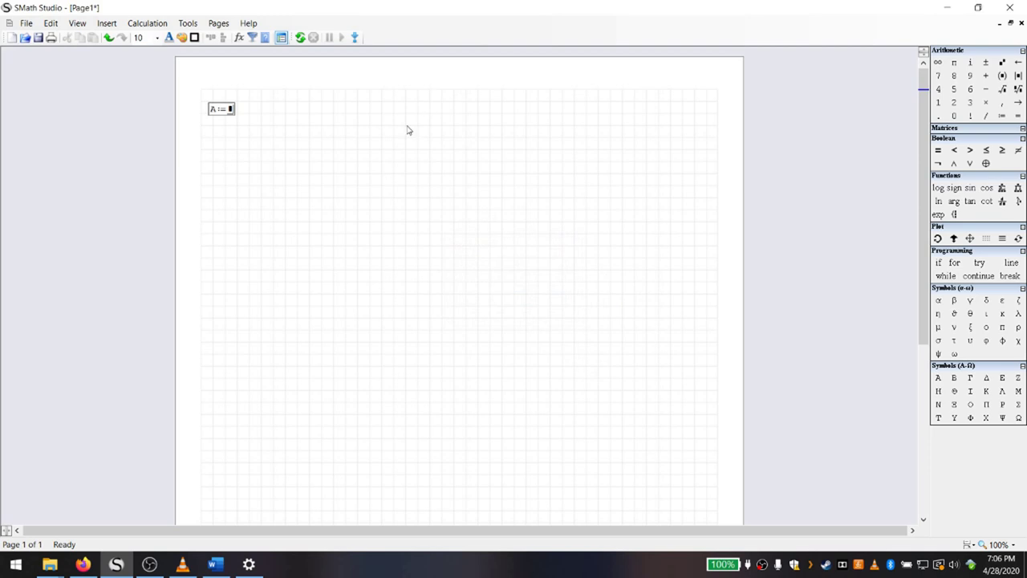
left_click(106, 24)
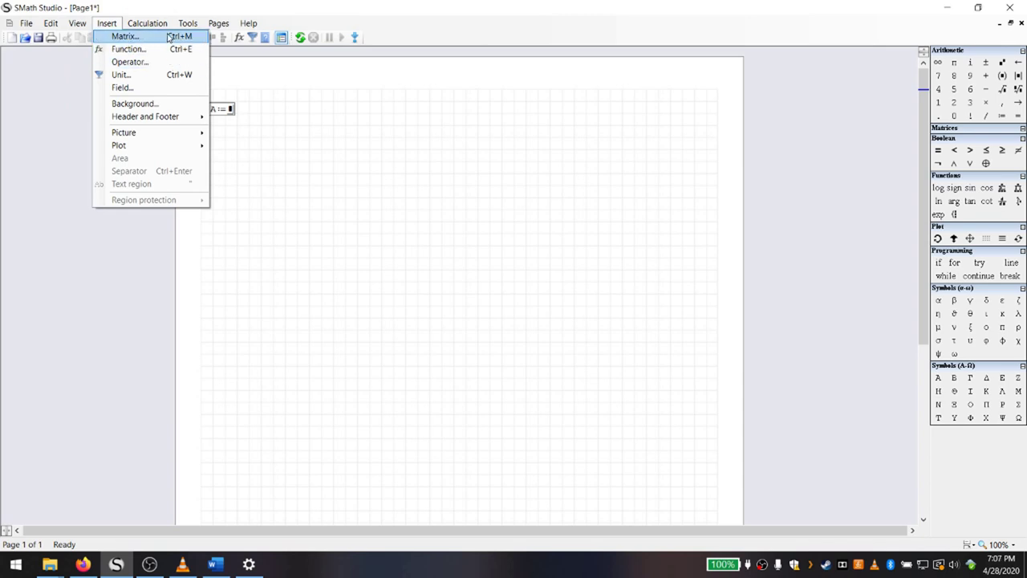
left_click(310, 2)
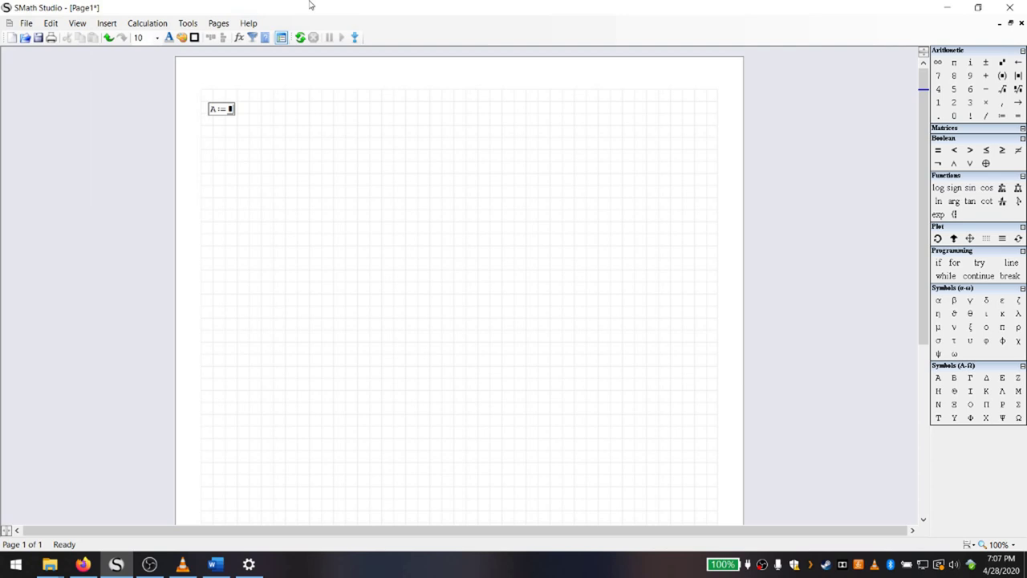
Insert a 3-by-3 matrix as the value of A and fill its first row with 7, 2 and -5.
key("ctrl+m")
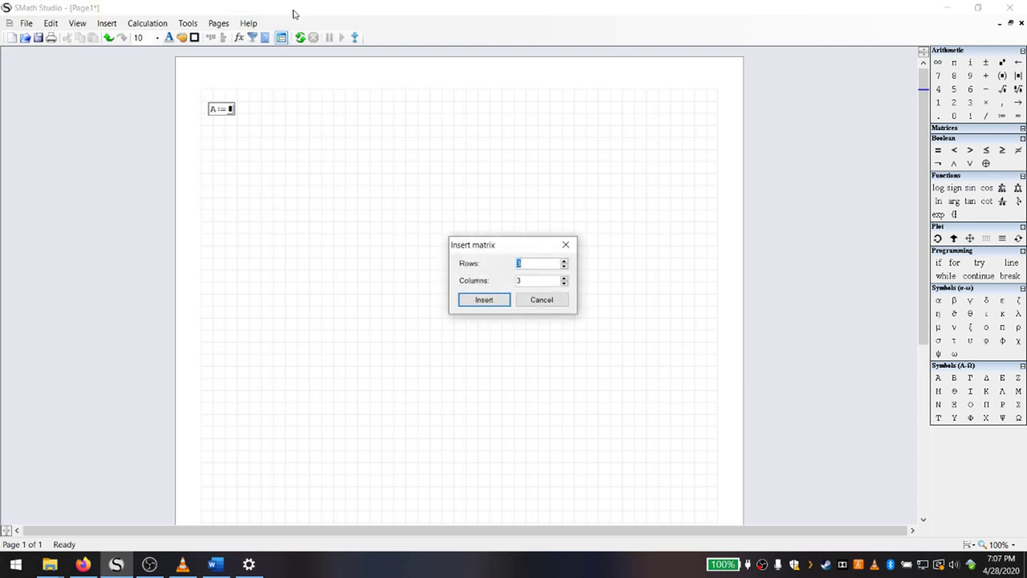
left_click(486, 301)
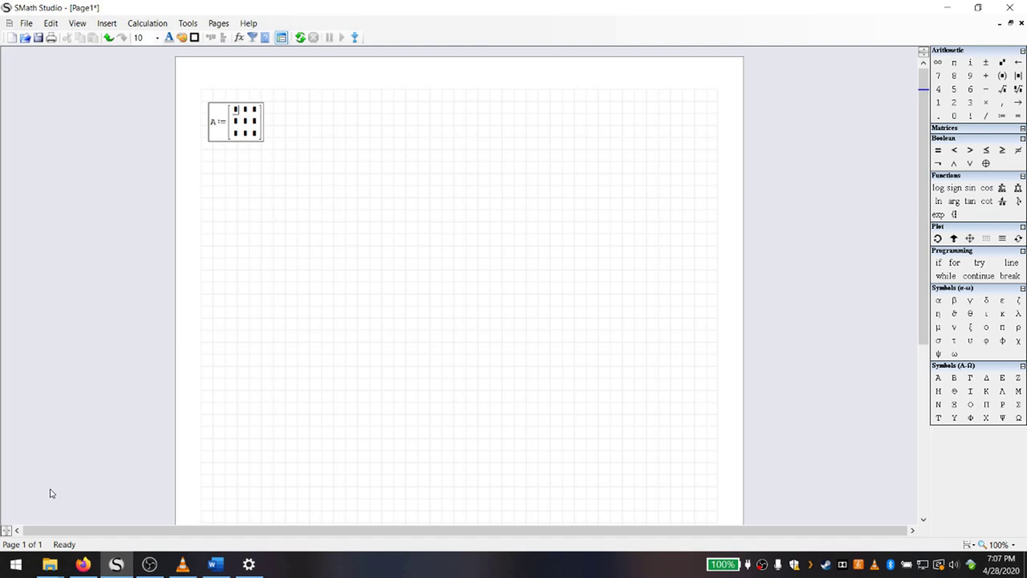
type("7")
key("Tab")
type("2")
key("Tab")
type("-5")
key("space")
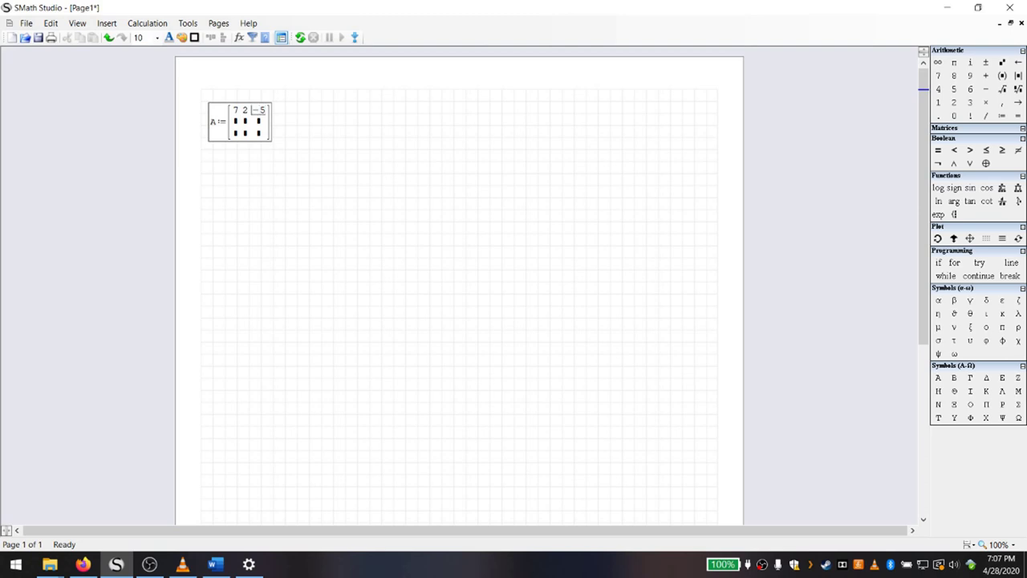
Fill the second row of matrix A with 1, -3 and 4.
left_click(235, 121)
type("1")
key("Tab")
type("-3")
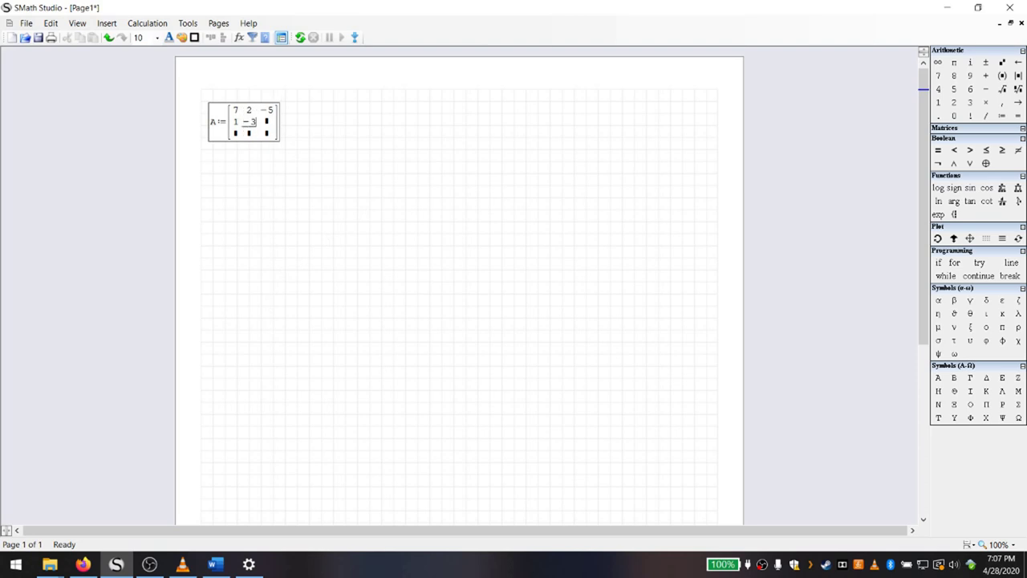
left_click(146, 23)
left_click(271, 120)
left_click(272, 120)
type("4")
Fill the third row of matrix A with 5, 13 and -7.
left_click(236, 133)
type("5")
left_click(248, 135)
type("13")
left_click(265, 132)
type("-7")
left_click(245, 163)
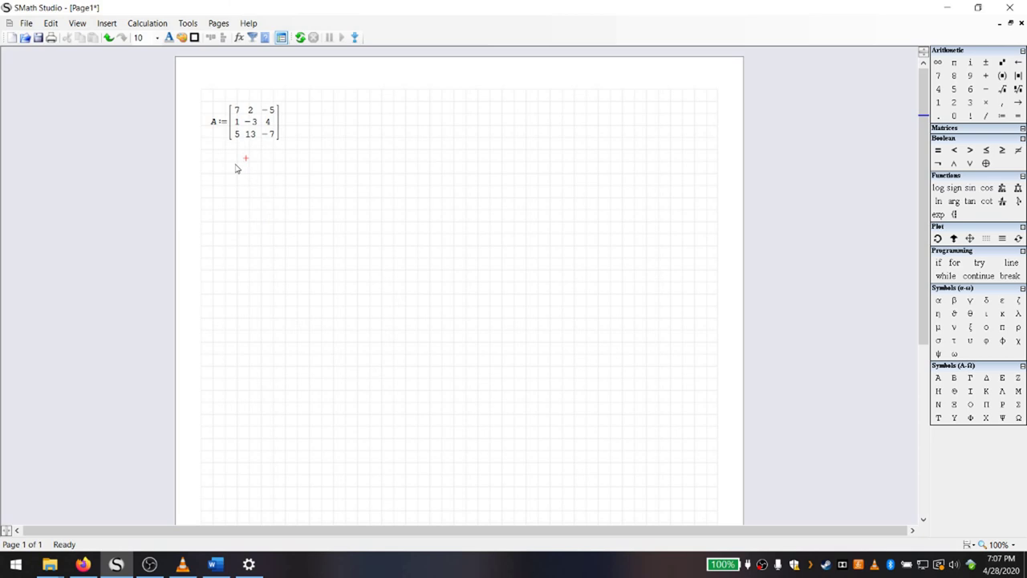
Evaluate A below its definition and move the evaluated region so it lines up under the definition.
type("A")
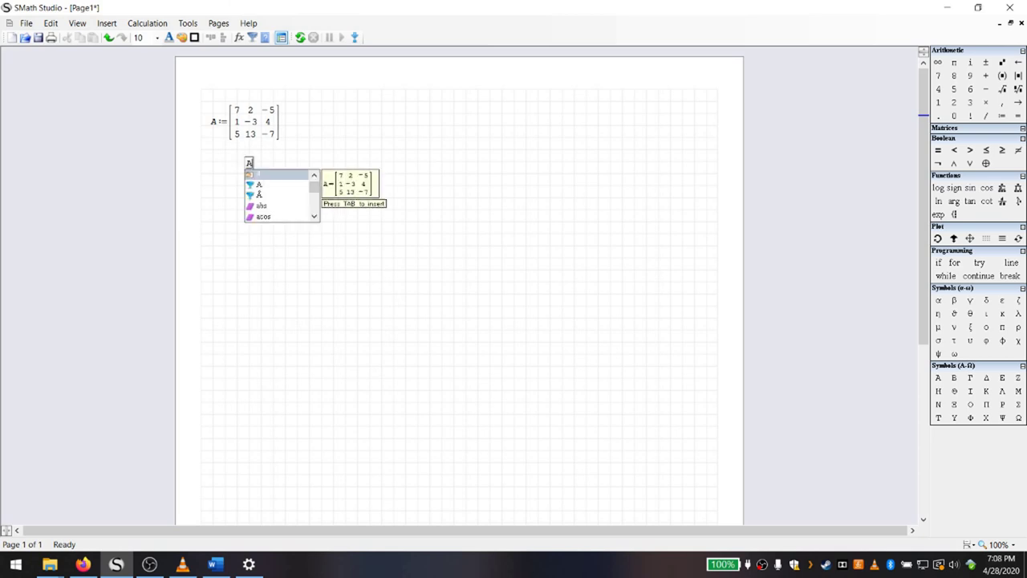
type("=")
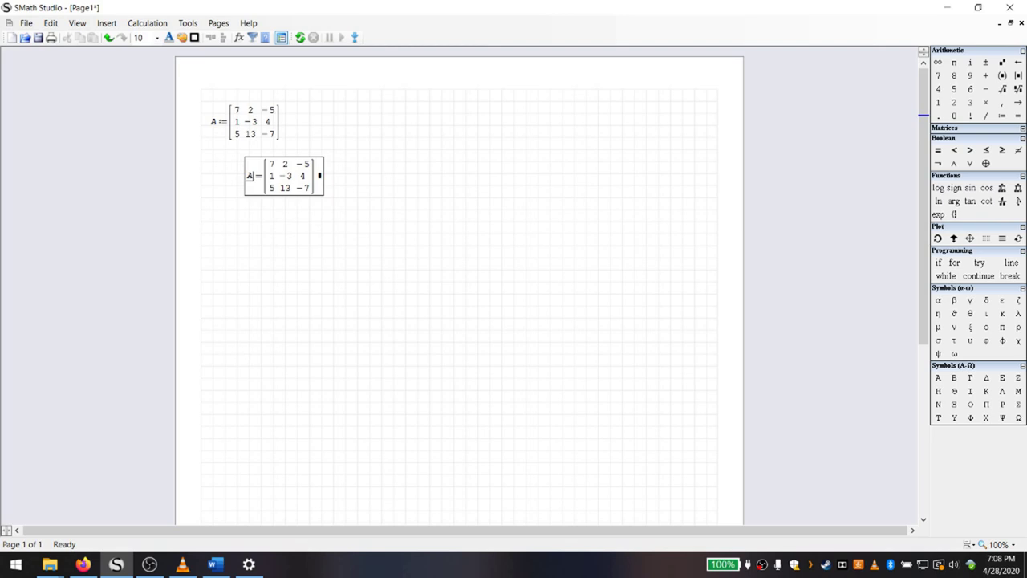
left_click_drag(360, 212, 201, 181)
key("Up")
key("Left")
key("Left")
key("Left")
key("Left")
key("Left")
key("Left")
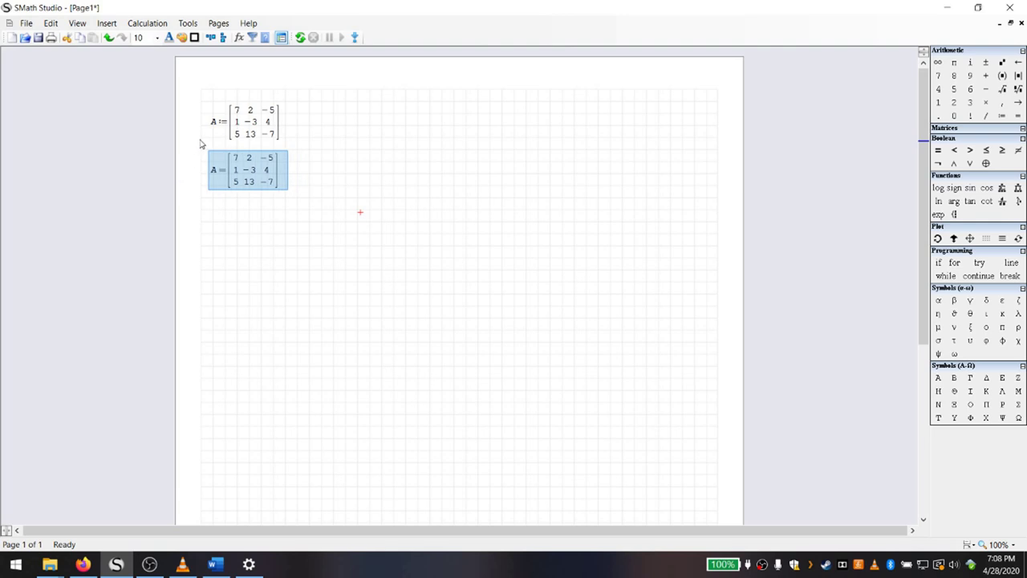
left_click(215, 200)
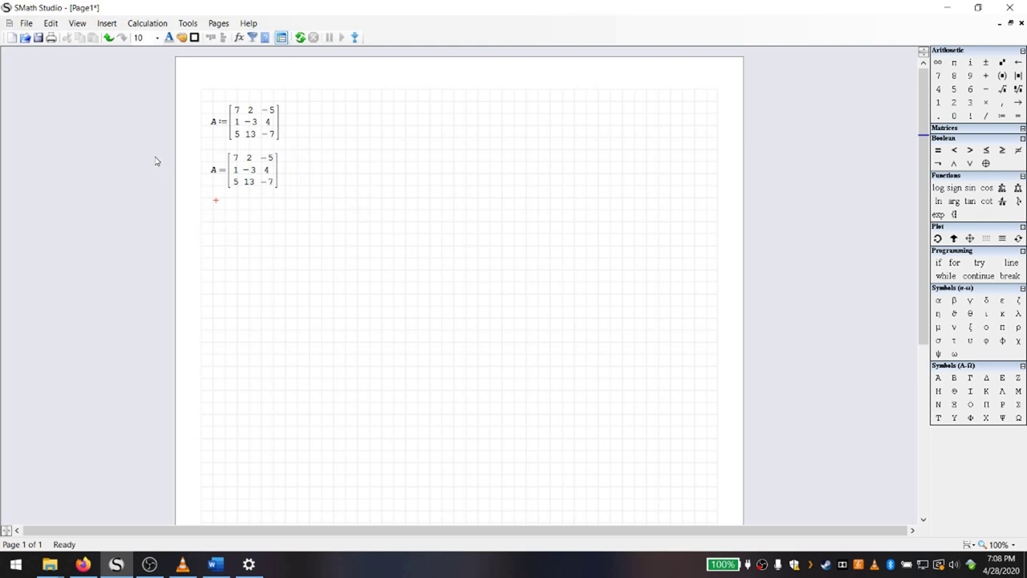
Start a definition of B below the evaluated matrix and insert the invert function from the Matrix and vector category.
type("A")
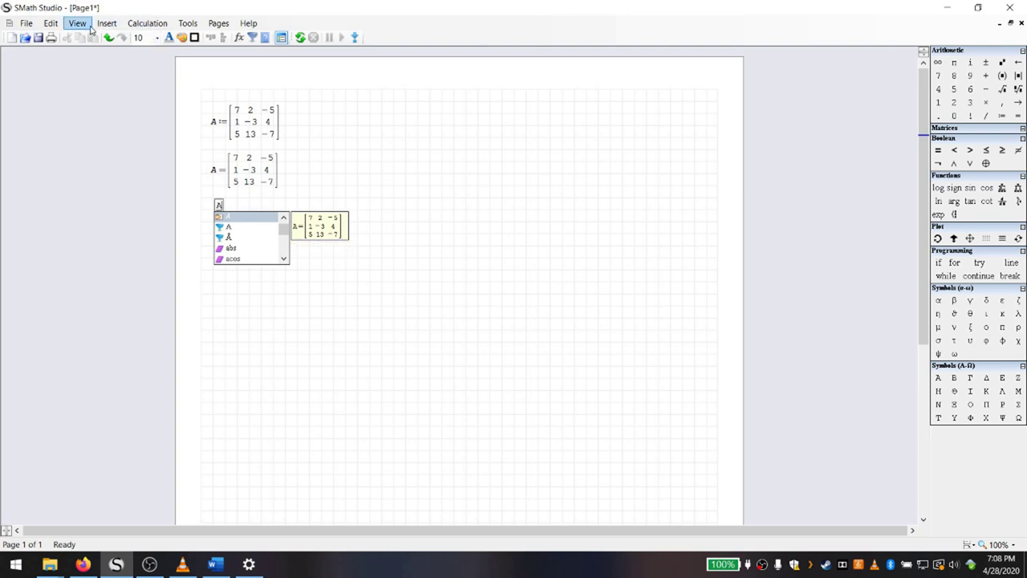
key("BackSpace")
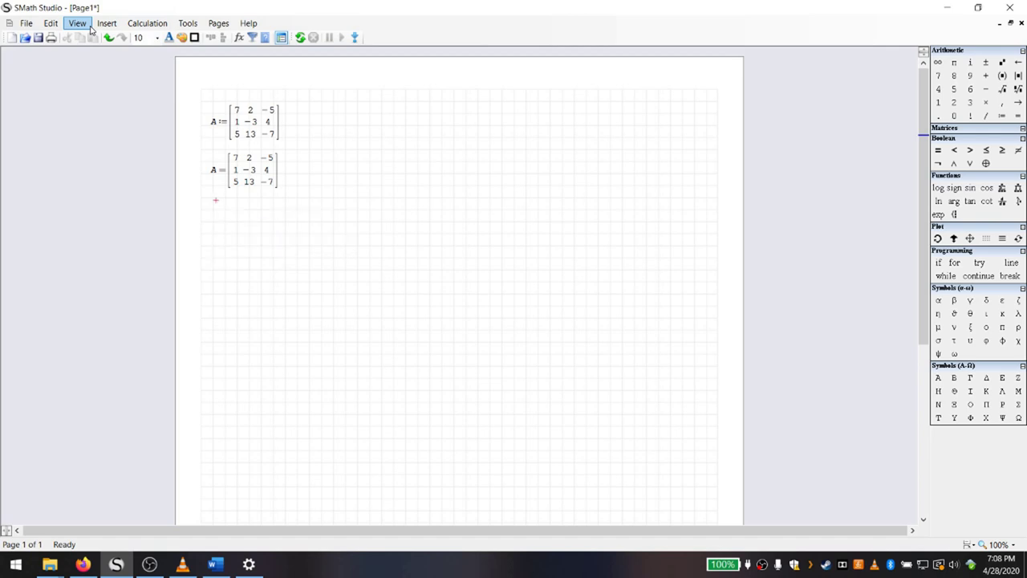
type("B:=")
left_click(109, 24)
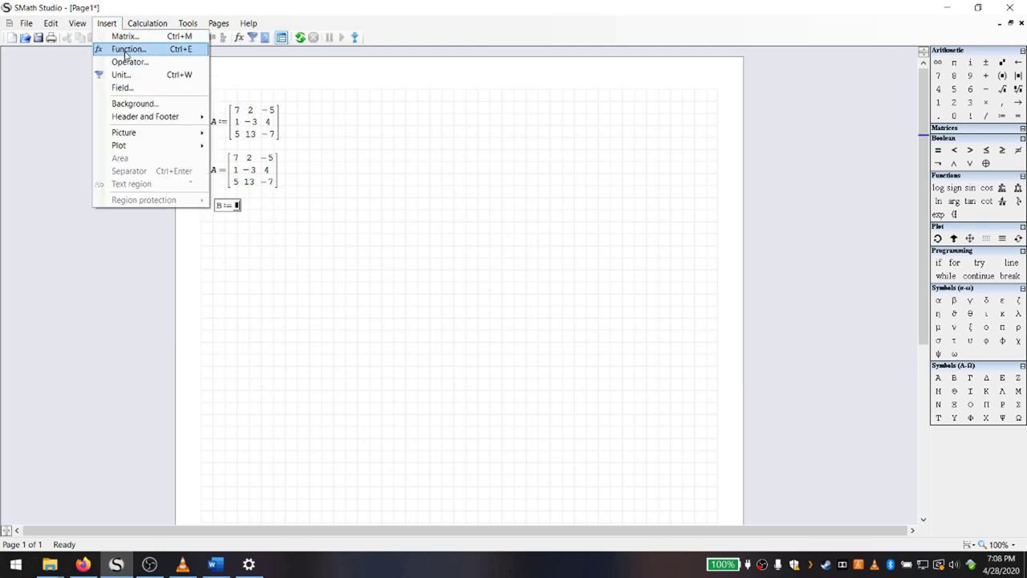
left_click(126, 51)
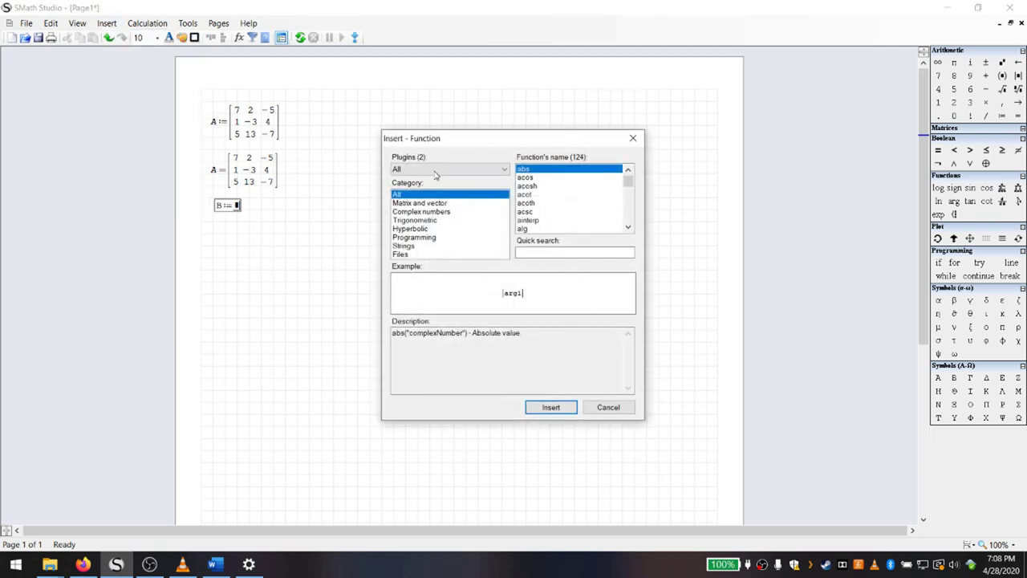
left_click(429, 203)
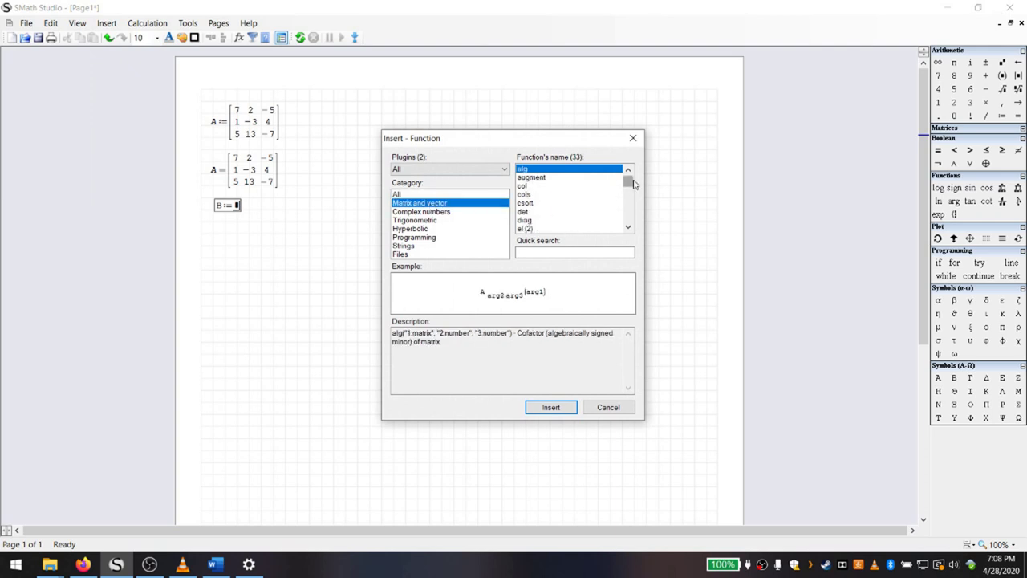
left_click_drag(630, 184, 611, 227)
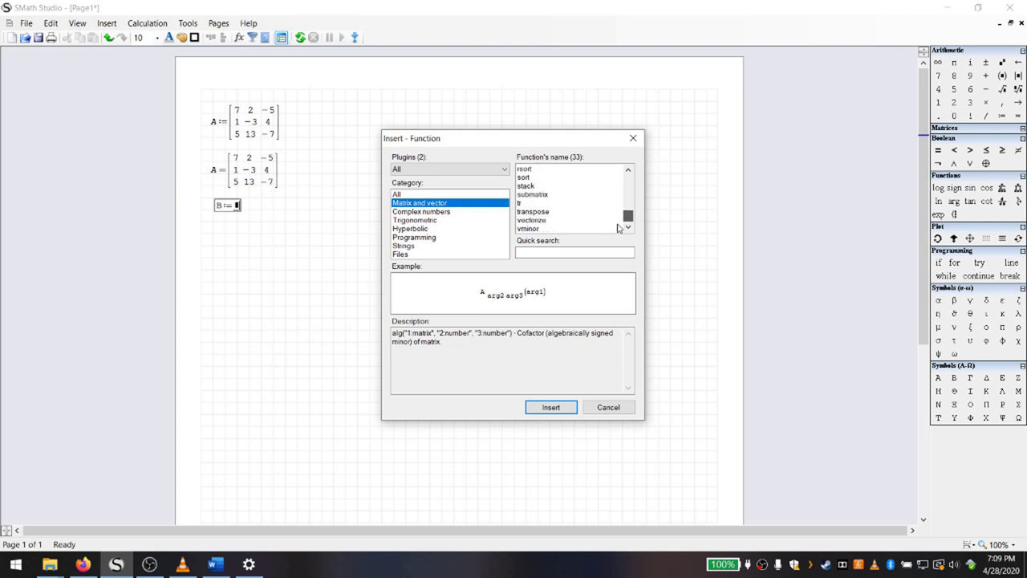
left_click_drag(615, 224, 635, 202)
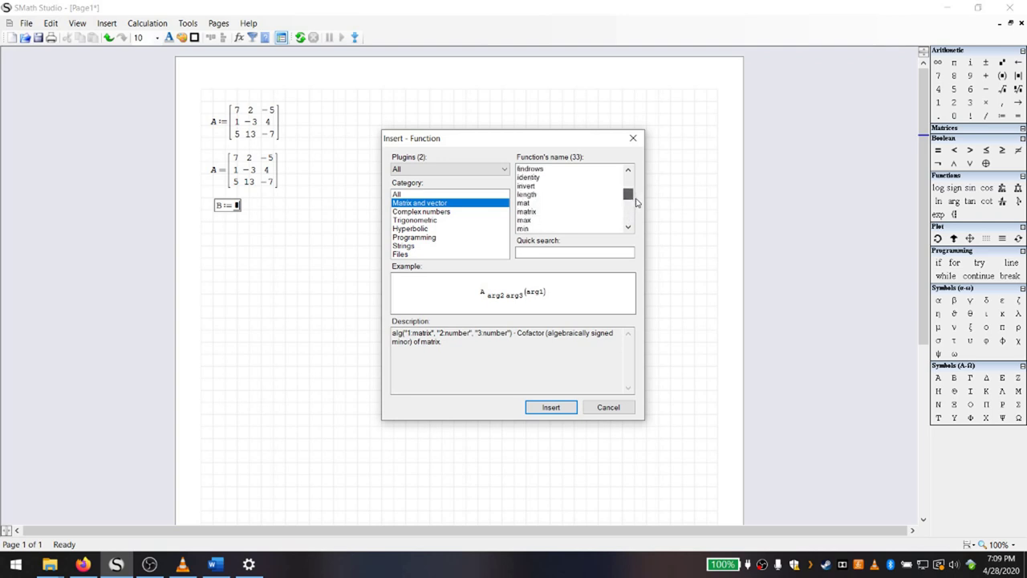
left_click_drag(636, 202, 634, 202)
scroll(537, 210, "up", 1)
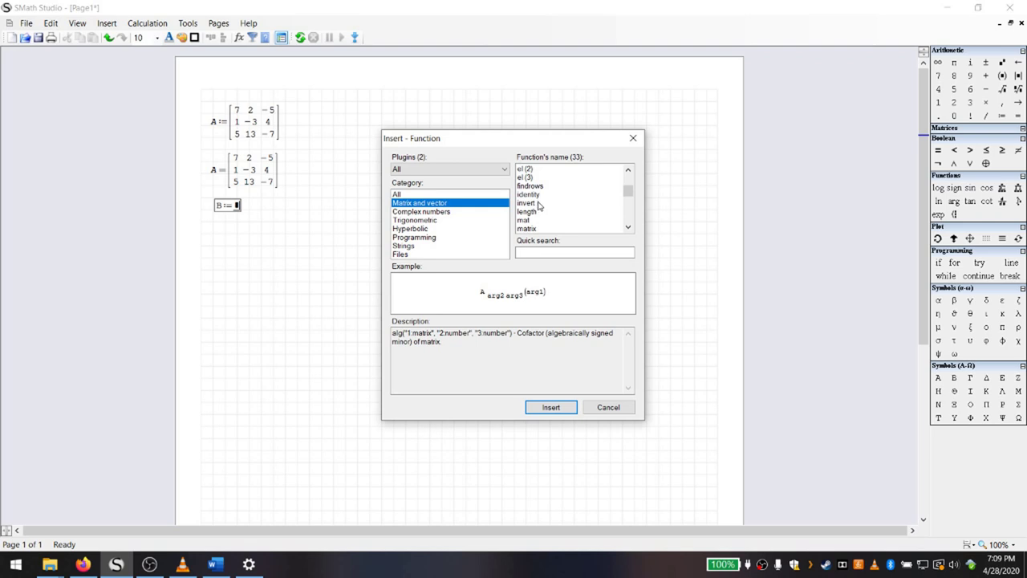
left_click(530, 204)
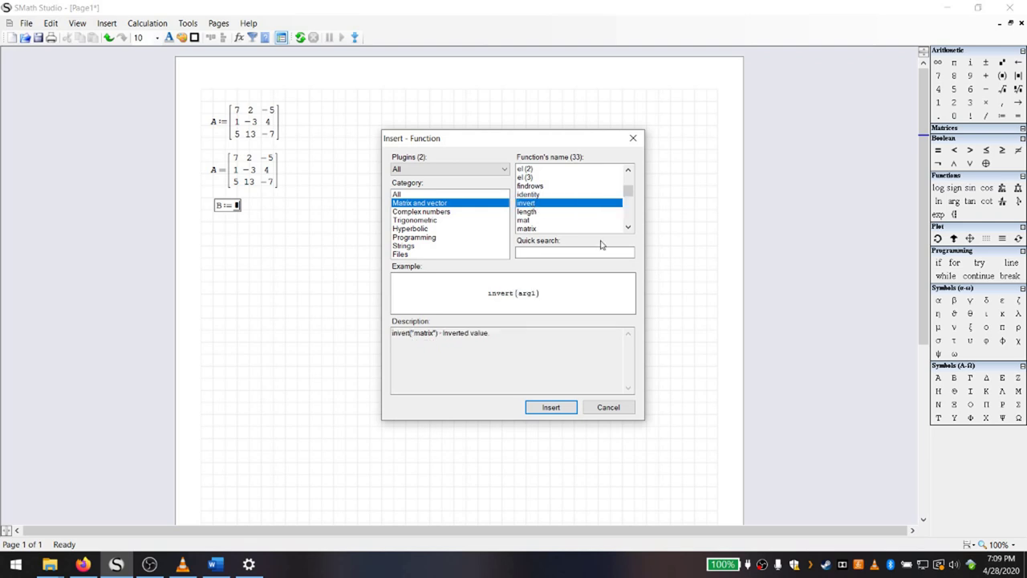
left_click(551, 407)
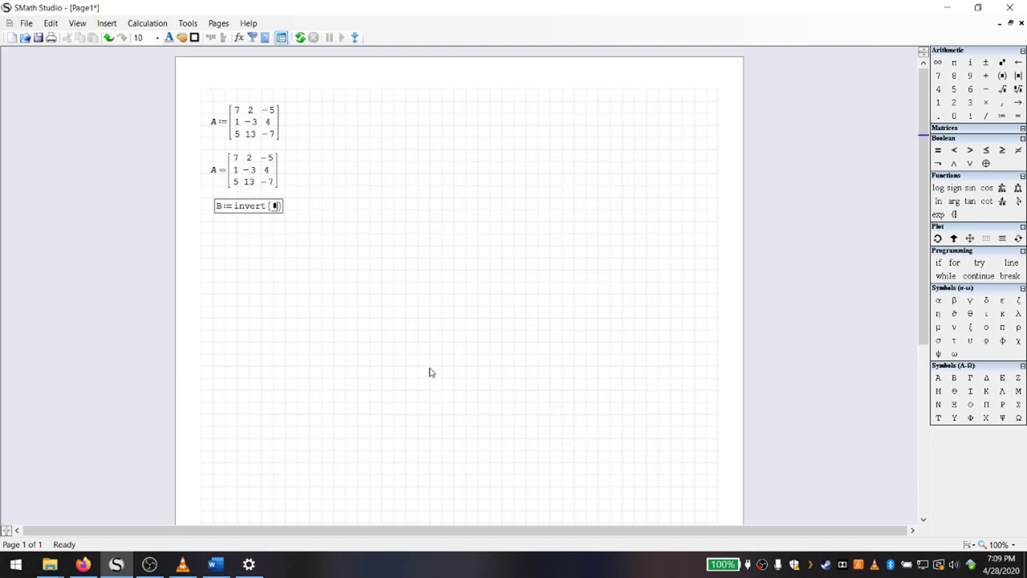
Erase the end of the invert function in B's definition and re-enter it by name with an empty argument.
key("BackSpace")
key("BackSpace")
key("BackSpace")
key("BackSpace")
key("BackSpace")
key("BackSpace")
key("BackSpace")
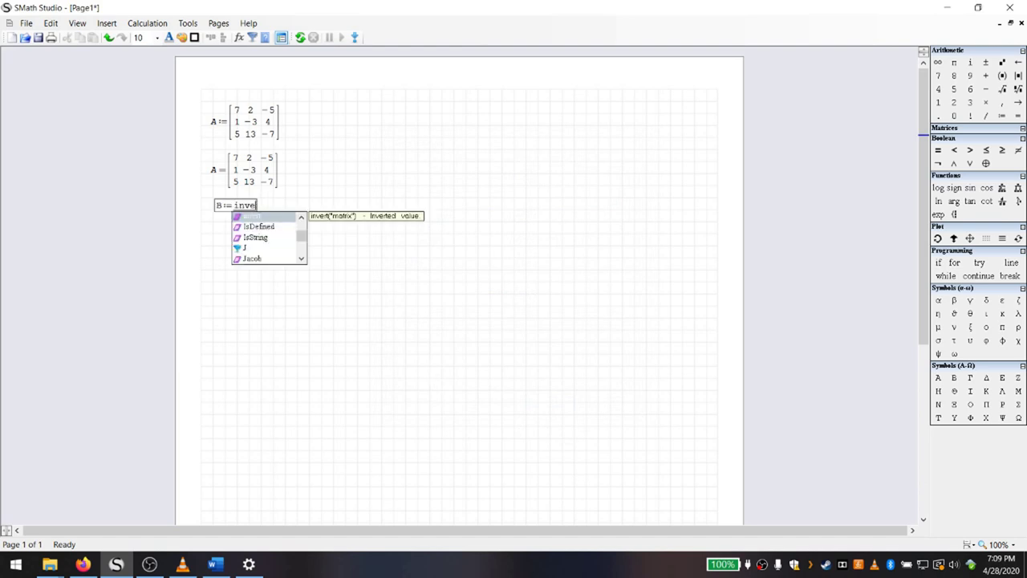
type("invert(")
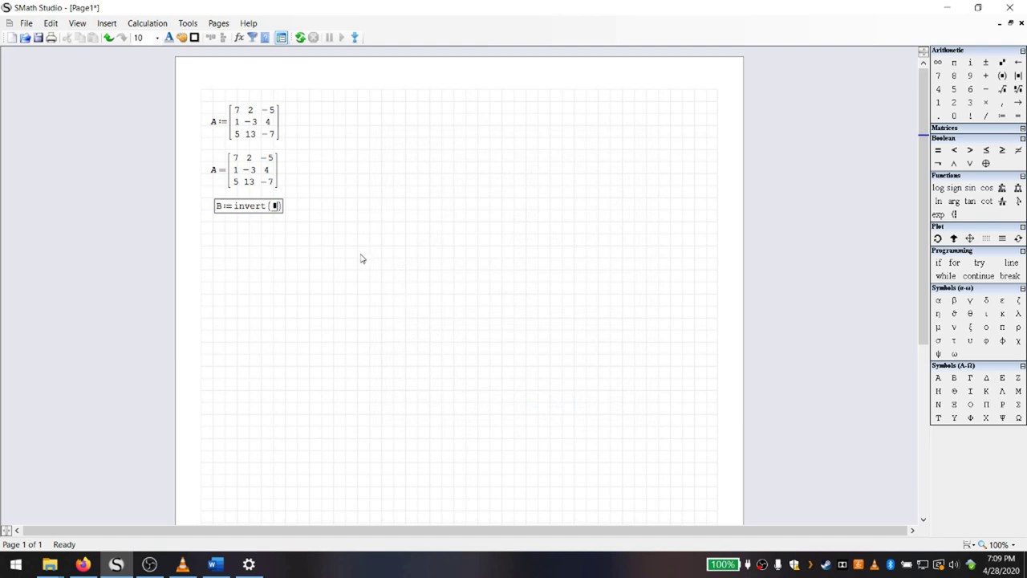
Try evaluating invert with 5 ft as the argument in B's definition, and clear the result and argument again.
type("5ft")
key("Return")
type("=0.6562·1/m")
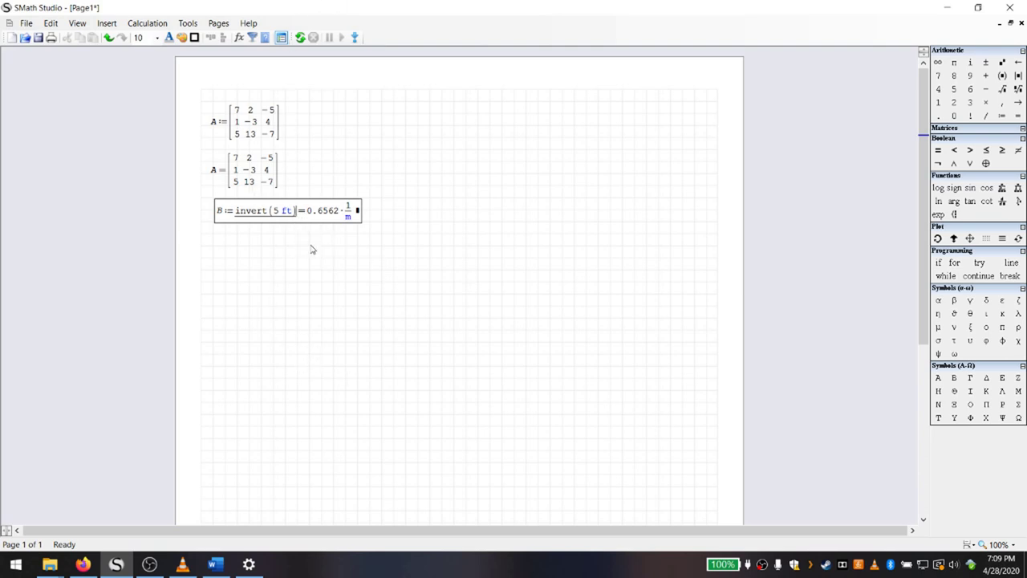
key("BackSpace")
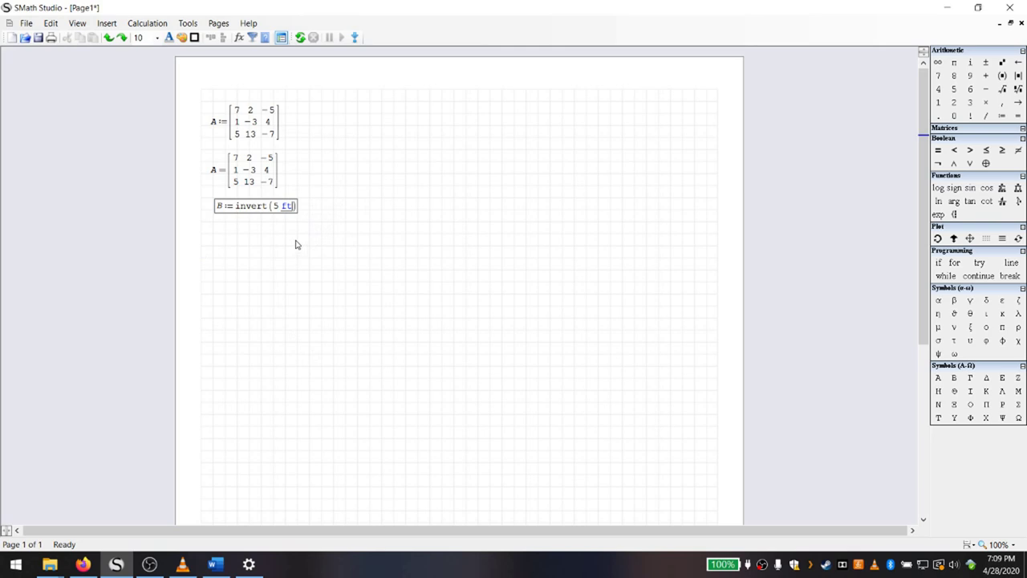
key("BackSpace")
key("BackSpace")
key("BackSpace")
Set A as the argument of invert in B's definition and evaluate the inverse matrix.
type("A")
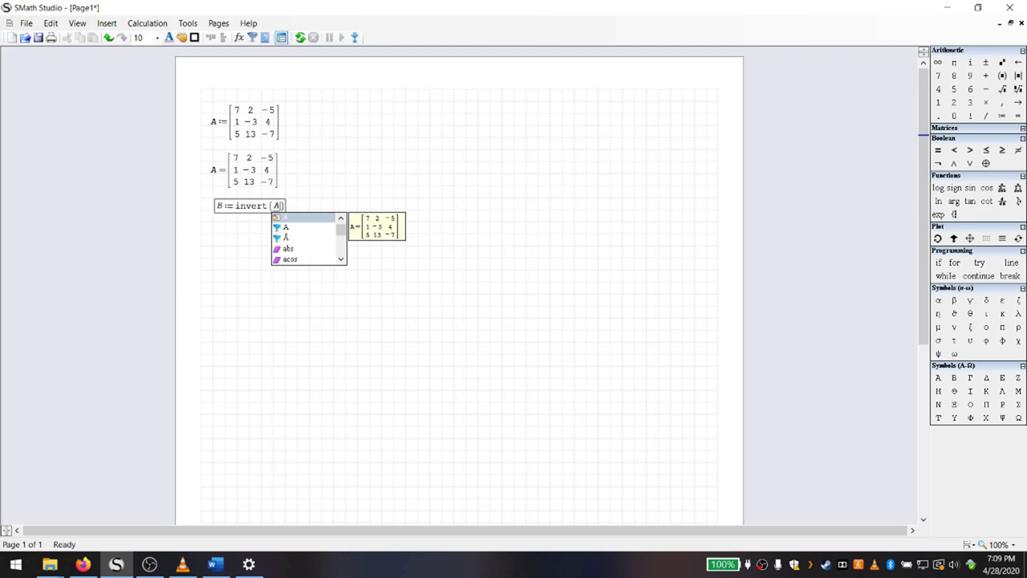
key("Escape")
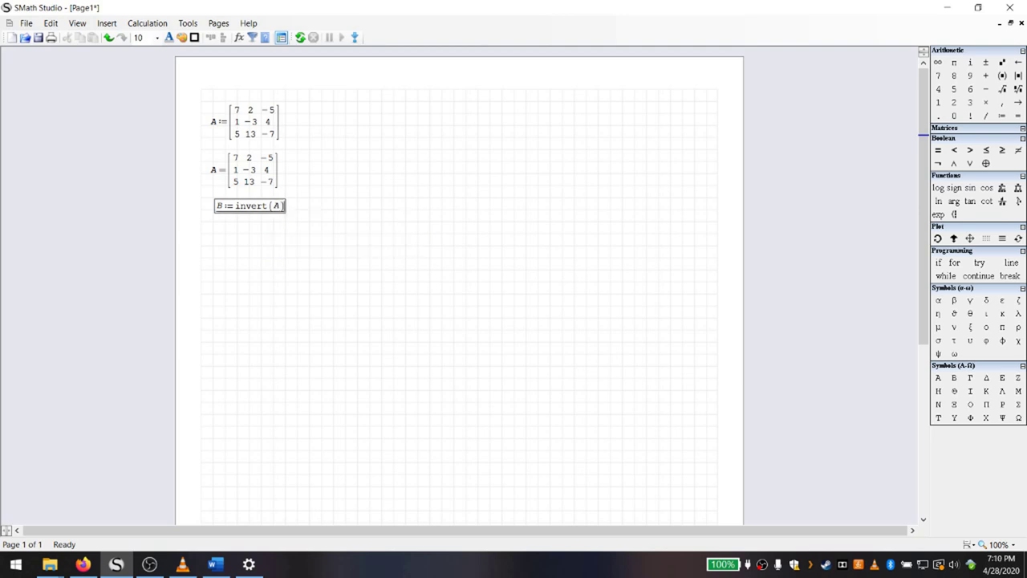
type("=")
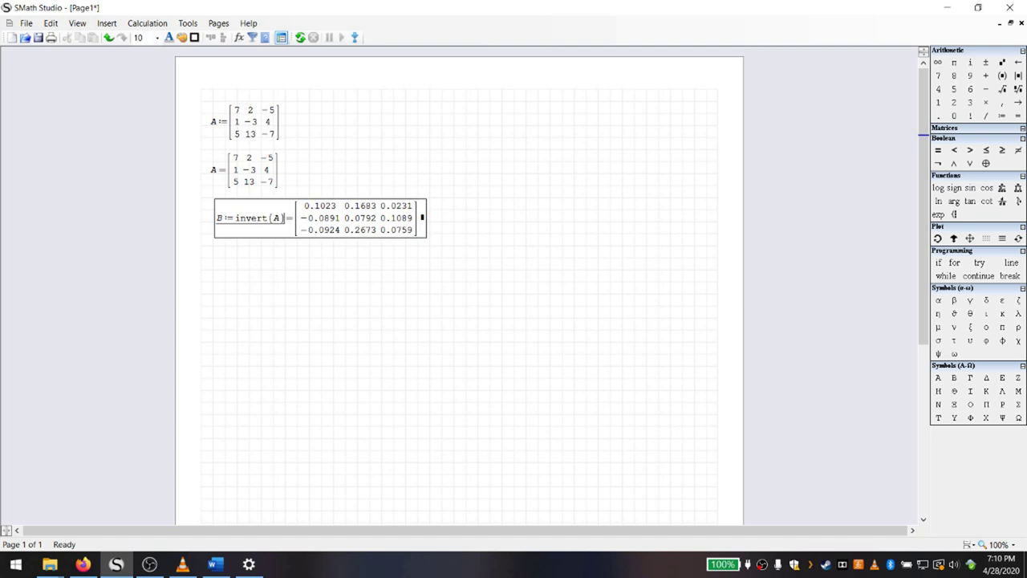
Define C below B's definition as the determinant of A with the det function and evaluate it.
left_click(215, 257)
type("C:")
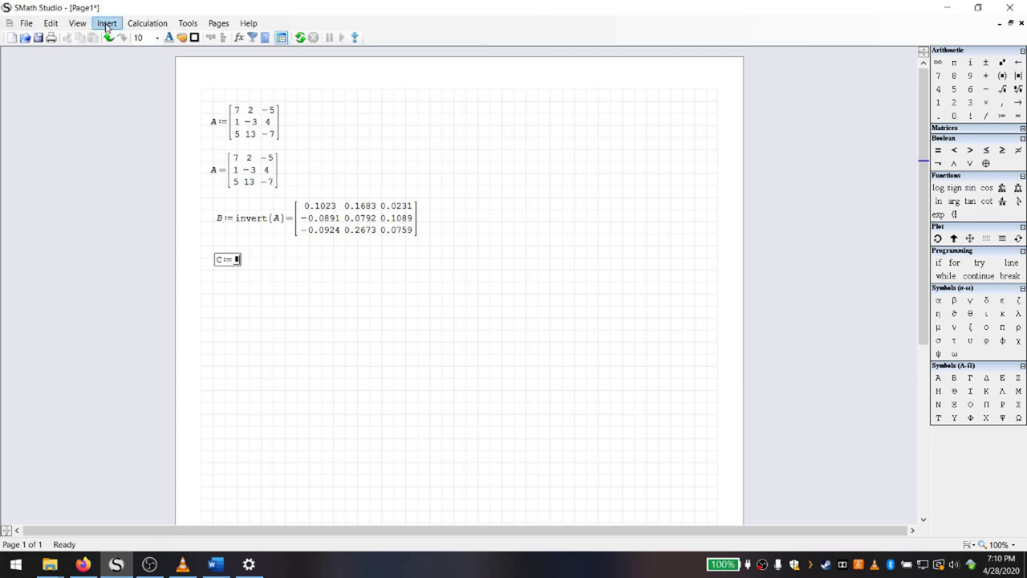
type("det")
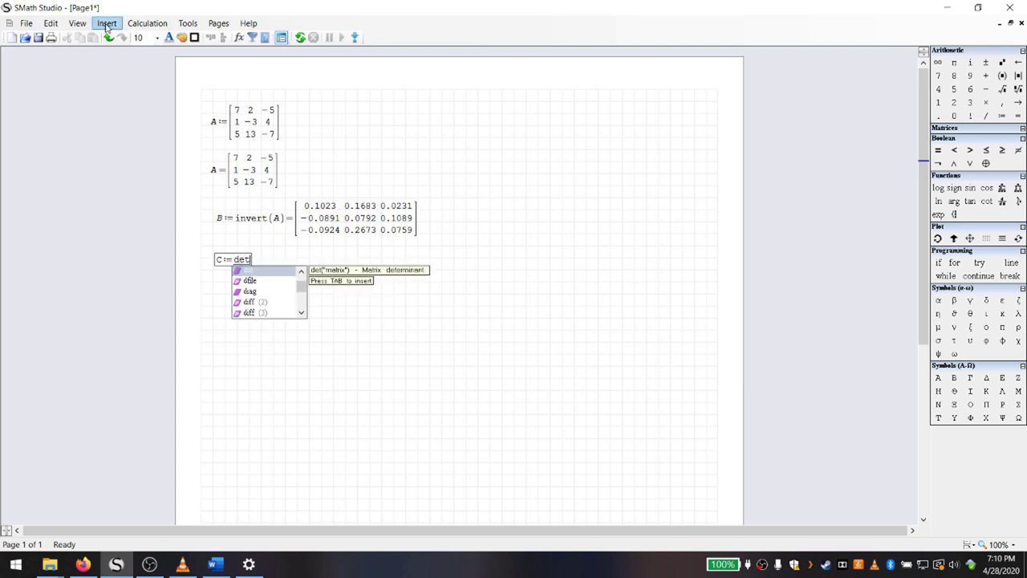
key("BackSpace")
key("BackSpace")
key("BackSpace")
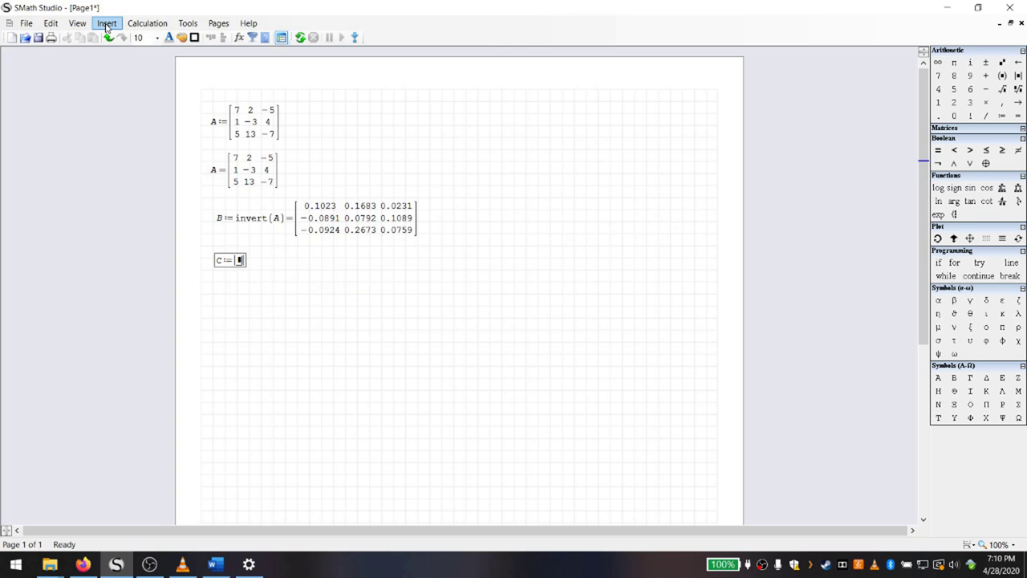
type("A")
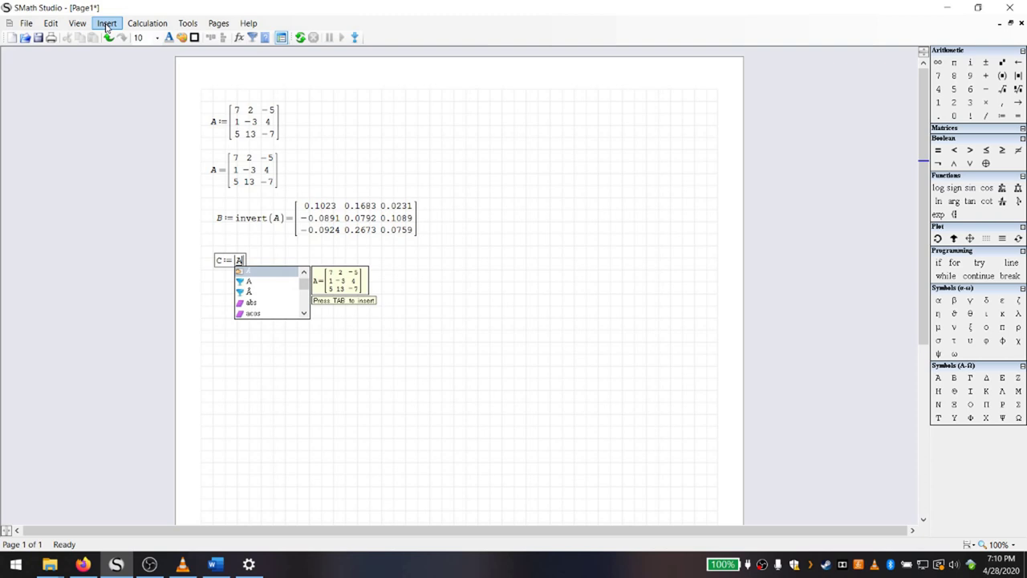
key("Escape")
type("= −303")
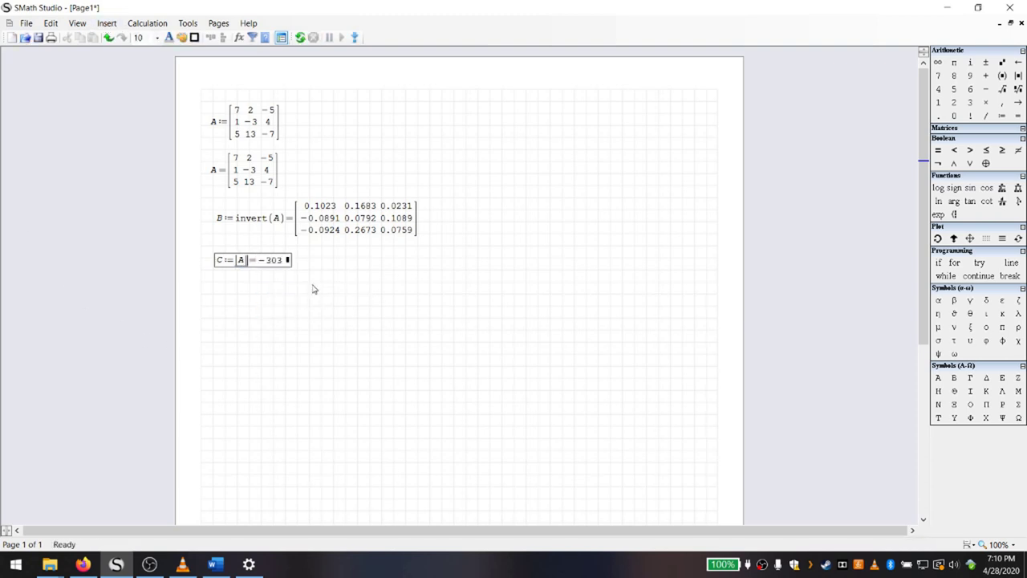
Clear the result and expression in C's definition and re-enter it as det of A without evaluating it.
key("BackSpace")
key("BackSpace")
key("BackSpace")
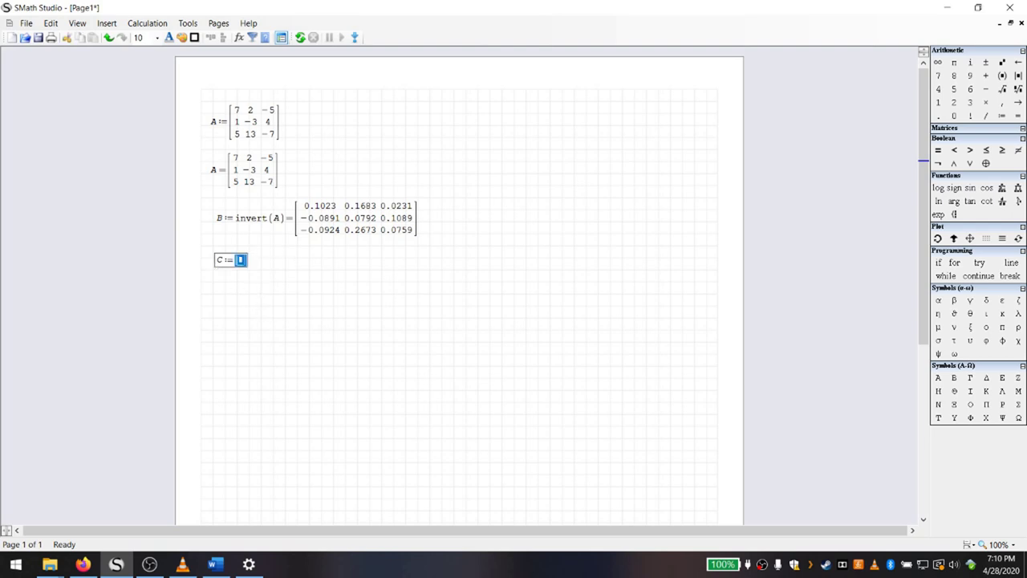
key("BackSpace")
type("det")
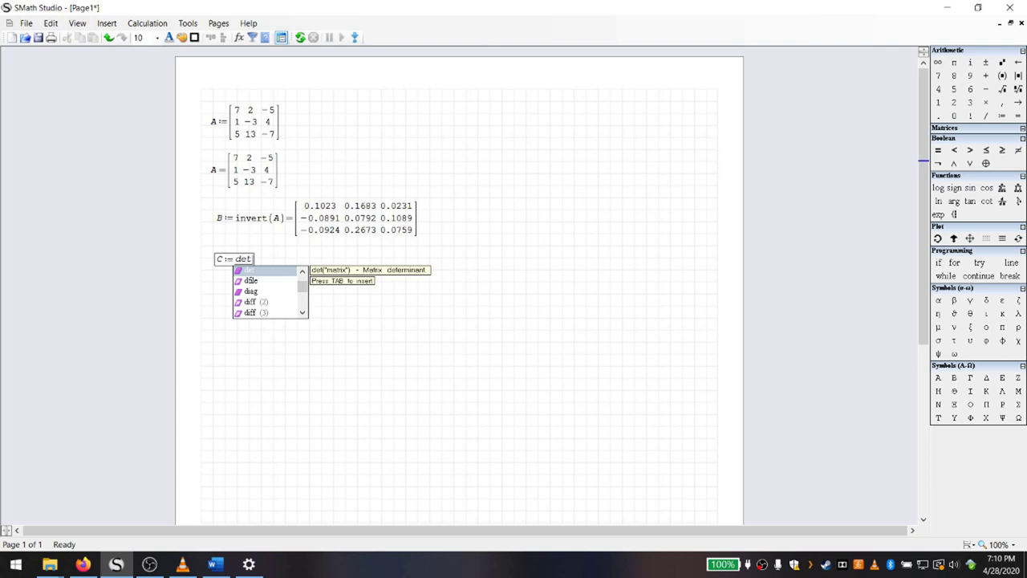
left_click(248, 273)
key("BackSpace")
key("BackSpace")
key("BackSpace")
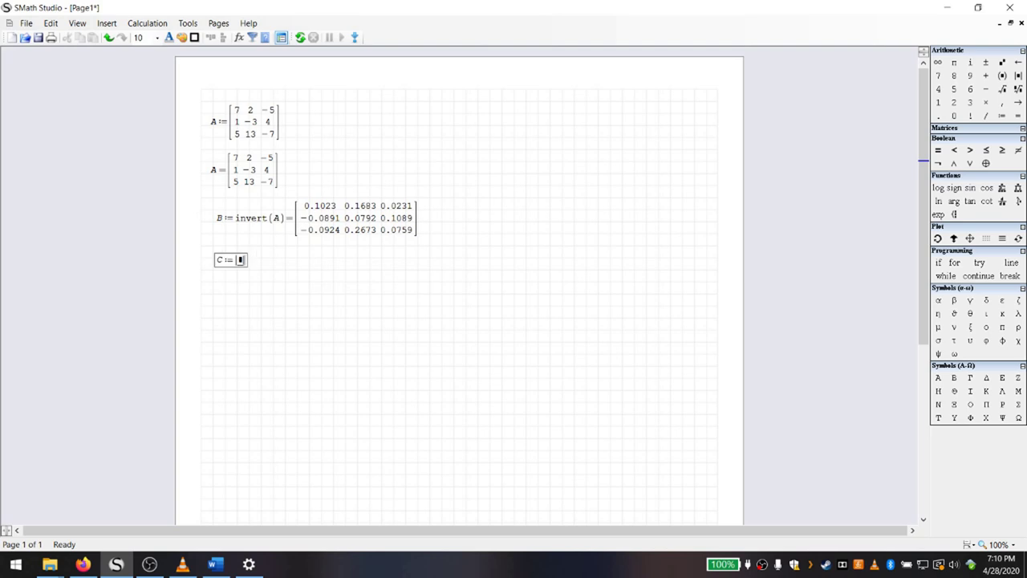
type("A")
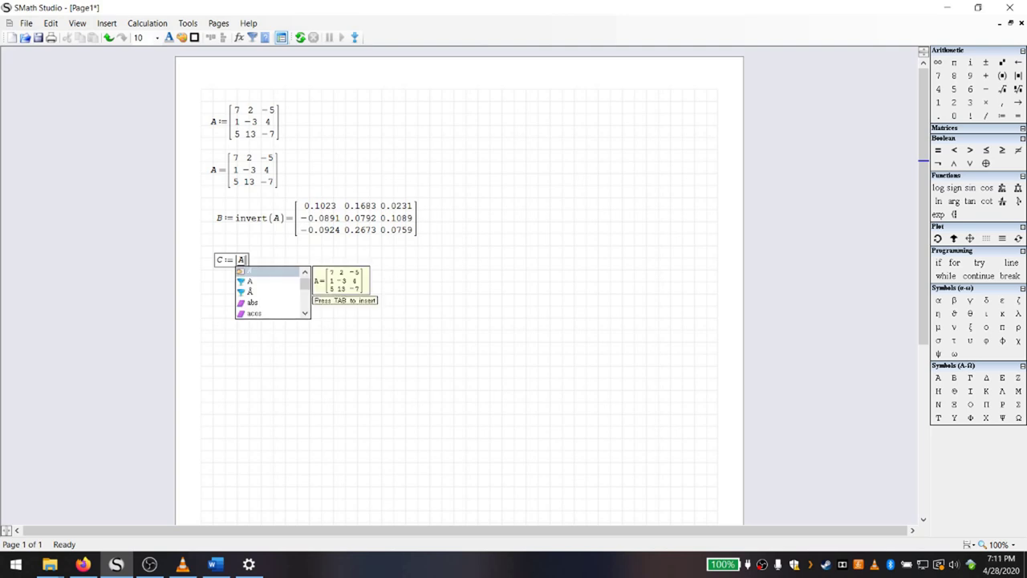
key("Return")
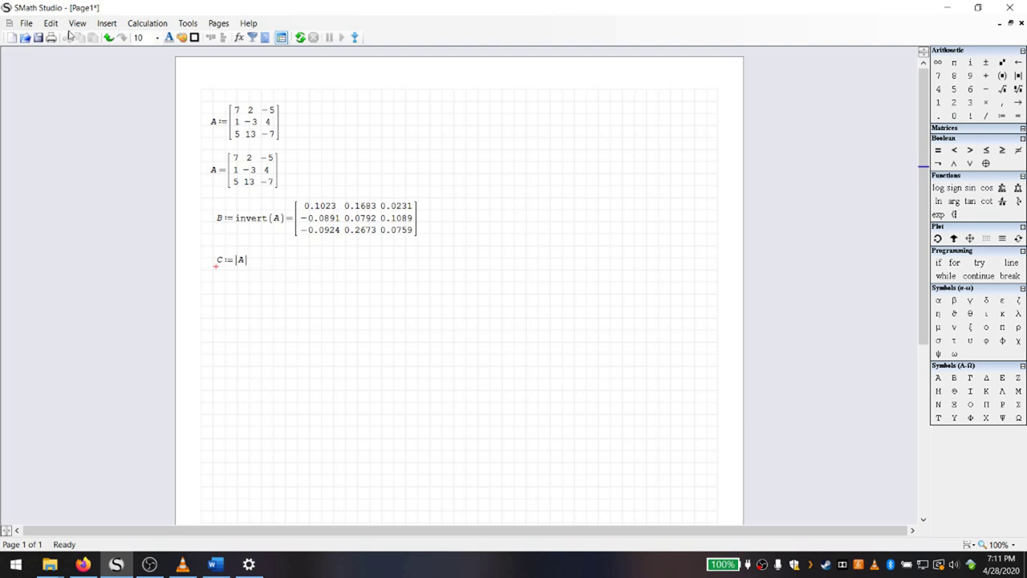
left_click(106, 24)
left_click(122, 37)
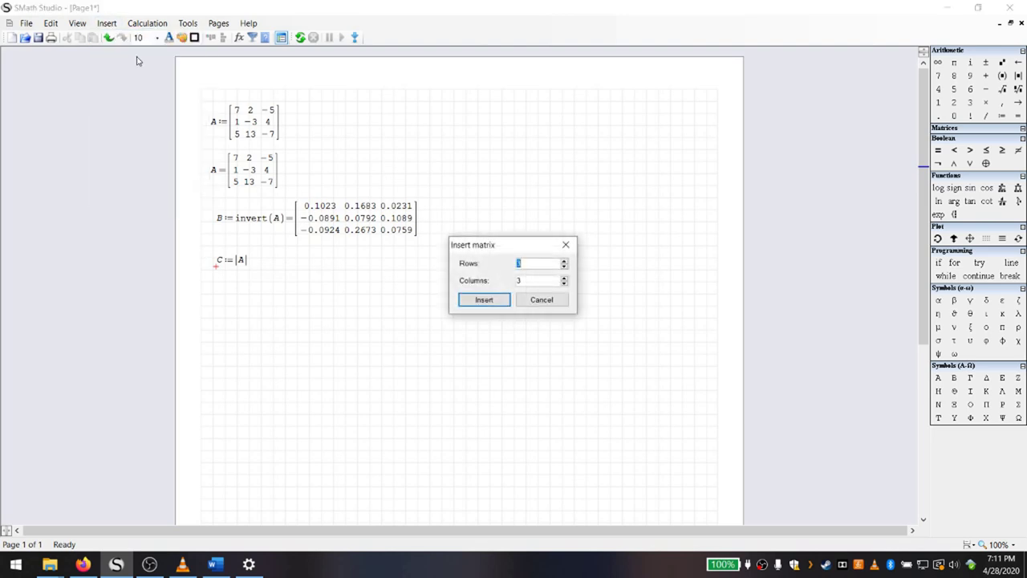
key("Escape")
Look up the det function's example and description in the Matrix and vector category, and close the function list without inserting it.
left_click(115, 25)
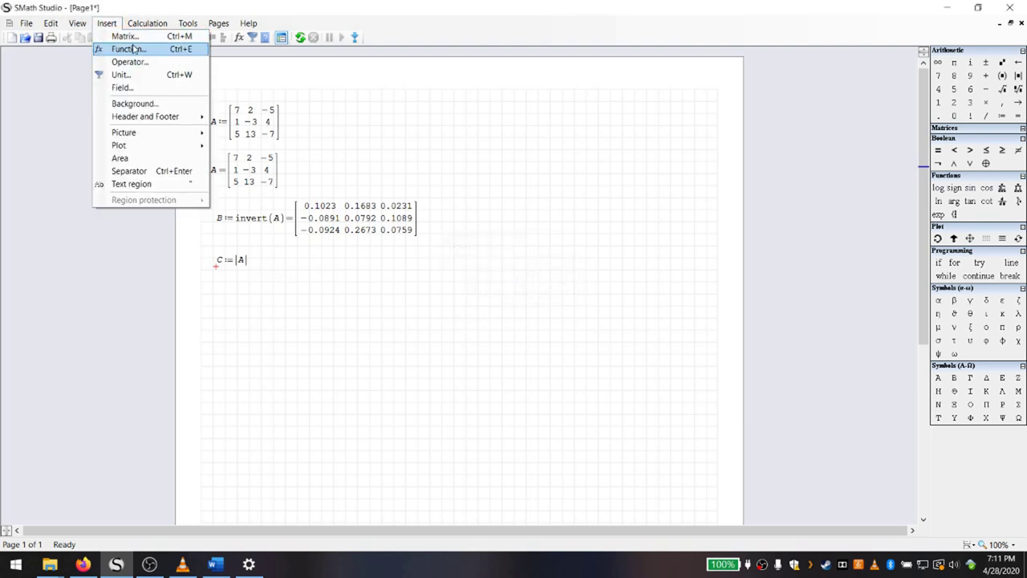
left_click(128, 48)
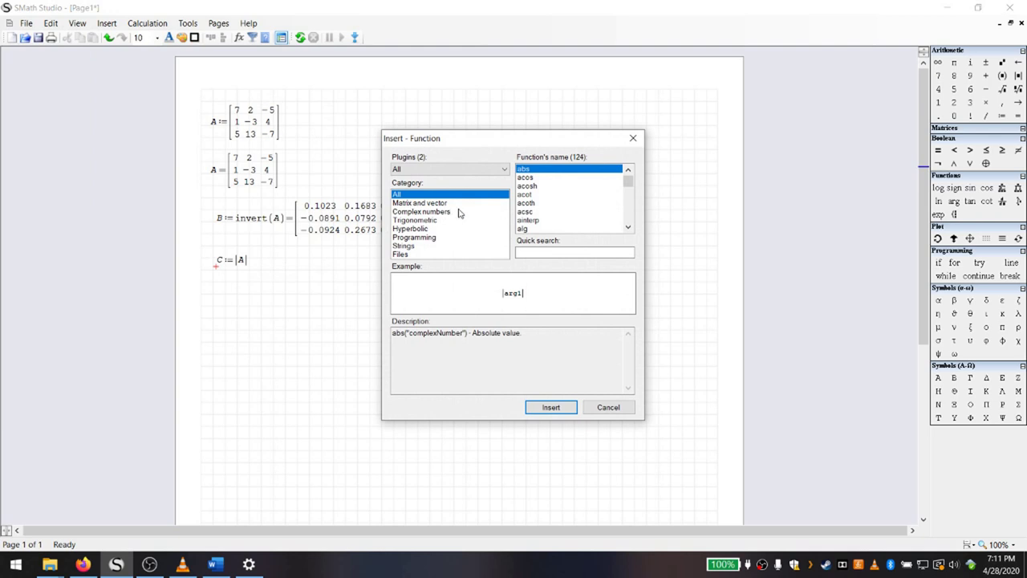
left_click(425, 204)
left_click_drag(629, 182, 629, 183)
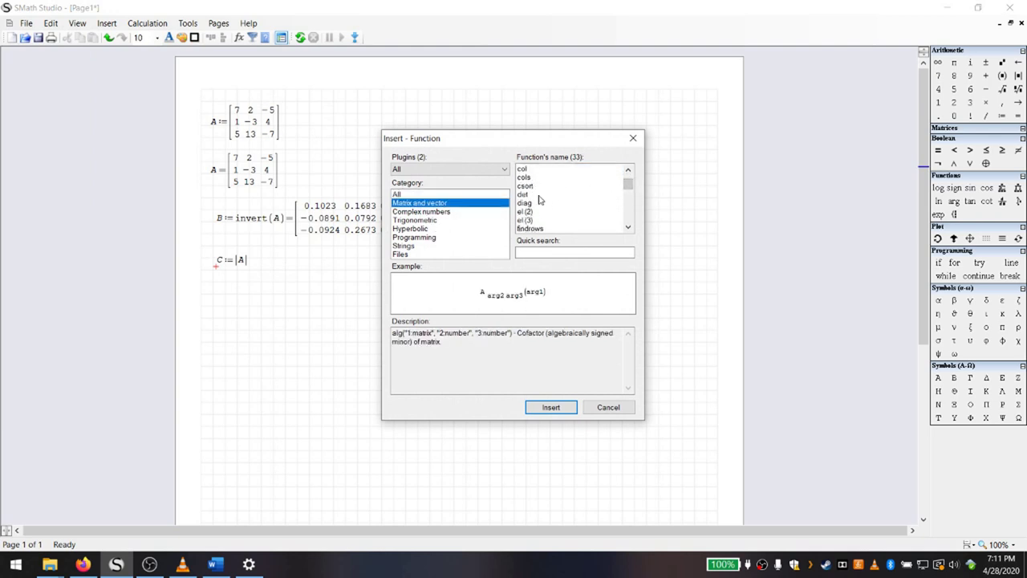
left_click(562, 194)
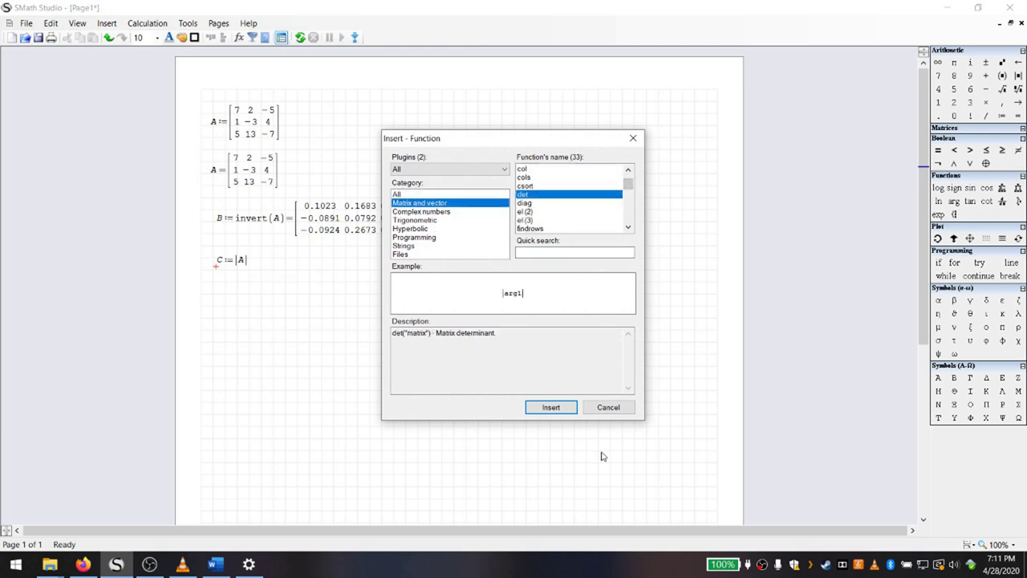
left_click(604, 407)
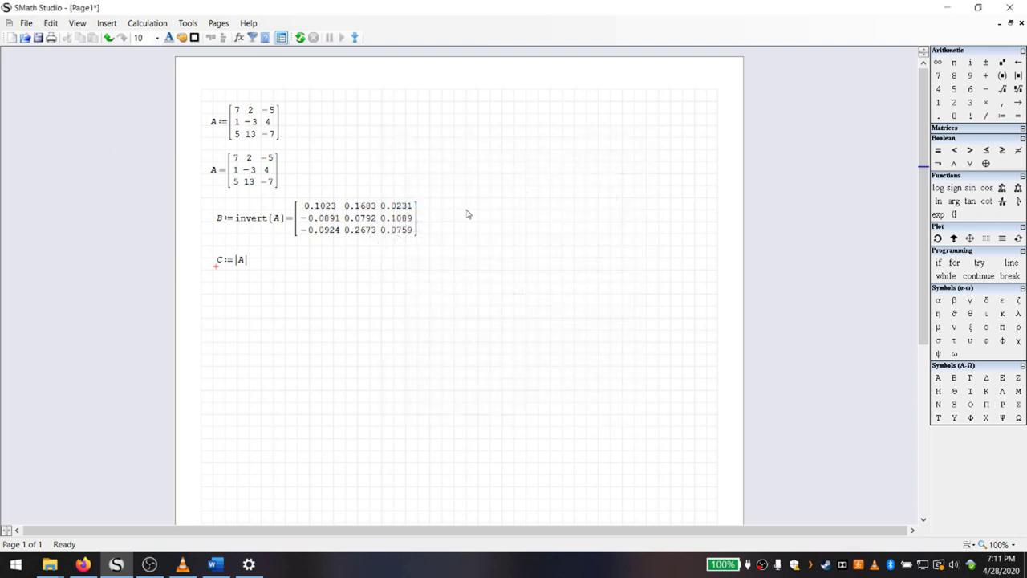
Add the italic text heading "Basic Matrix Operations" above the definition of matrix A.
left_click_drag(210, 98, 213, 101)
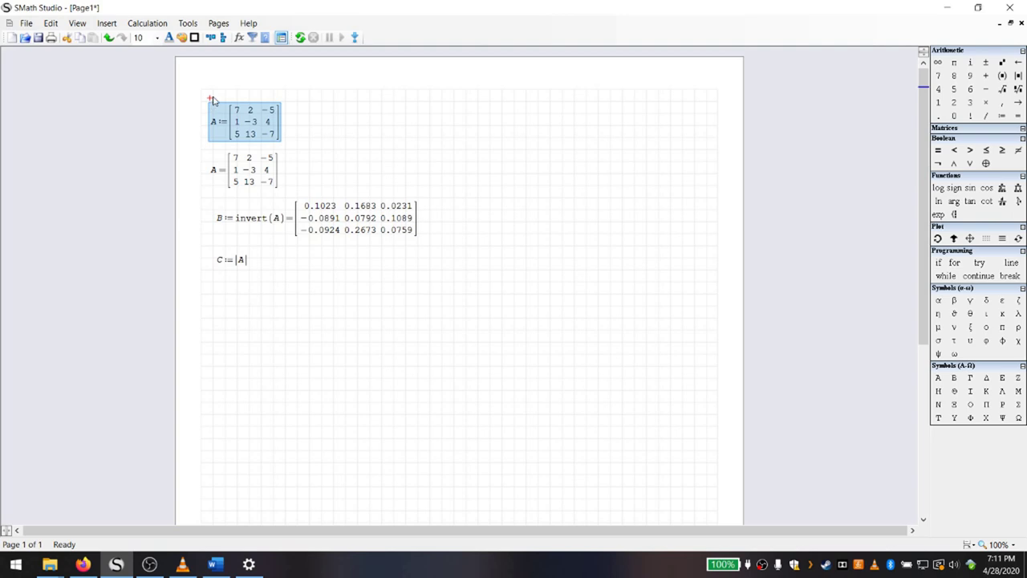
left_click(206, 97)
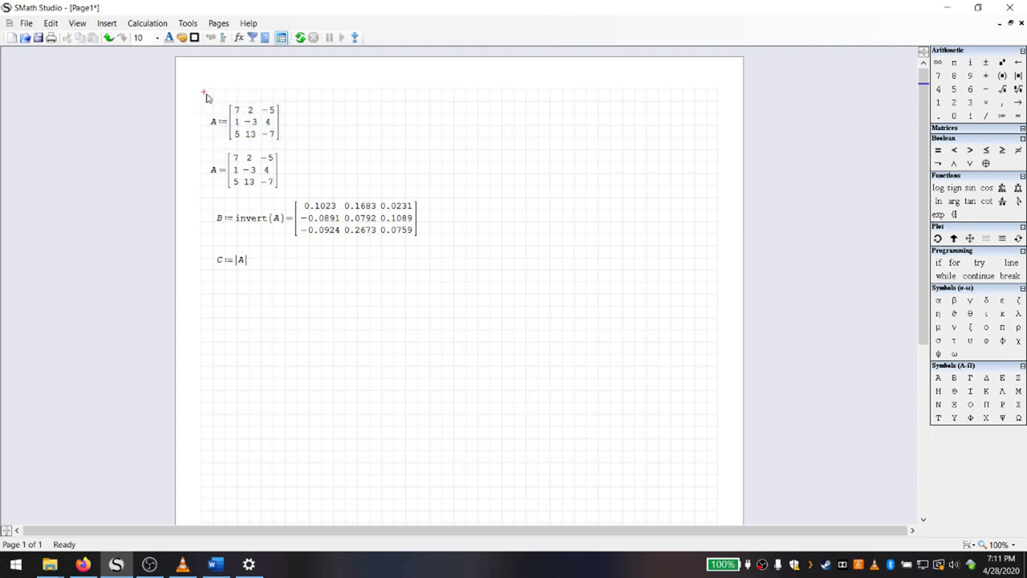
type("d")
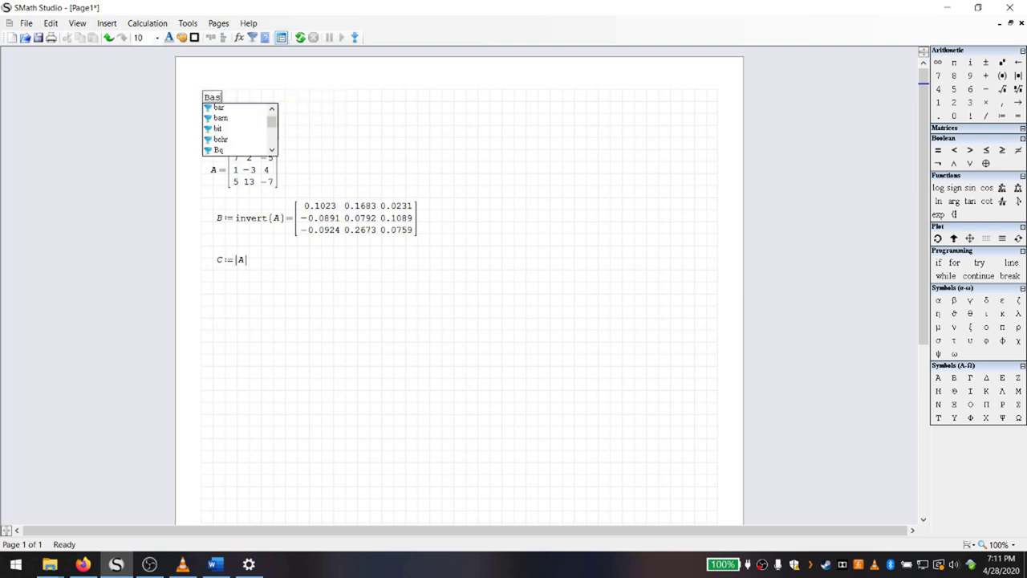
key("BackSpace")
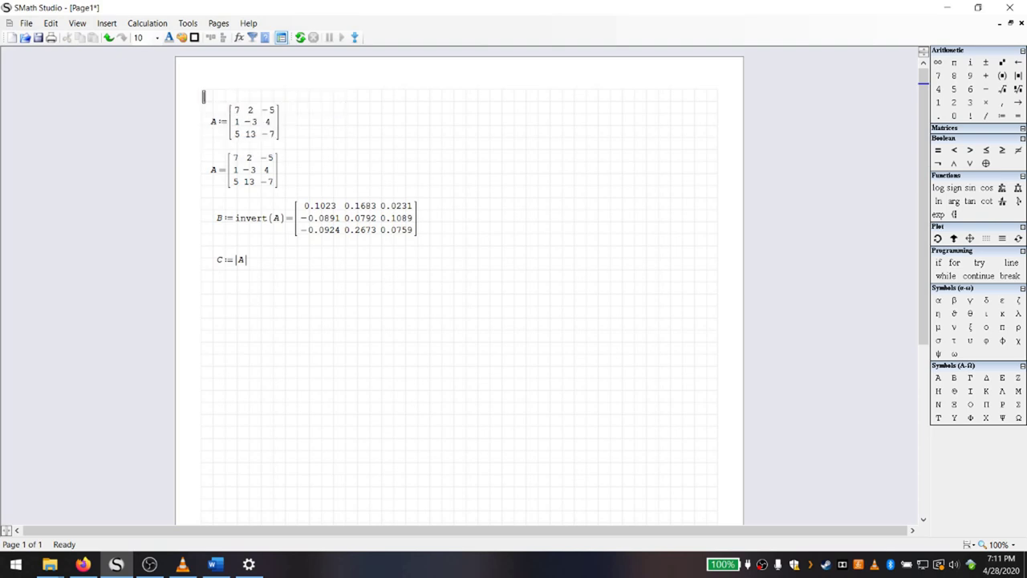
key("BackSpace")
key("ctrl+z")
type("\"Ques")
key("BackSpace")
key("BackSpace")
key("BackSpace")
key("BackSpace")
type("Basic Matrix Operations")
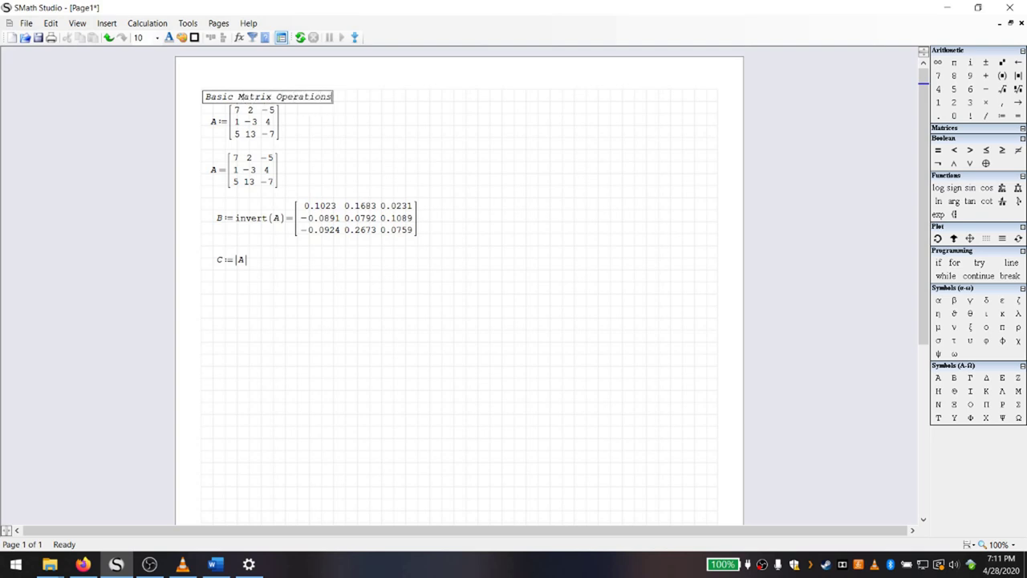
Add the italic text heading "Selecting an Element Within a Matrix" below C's definition.
left_click(205, 286)
key("shift+apostrophe")
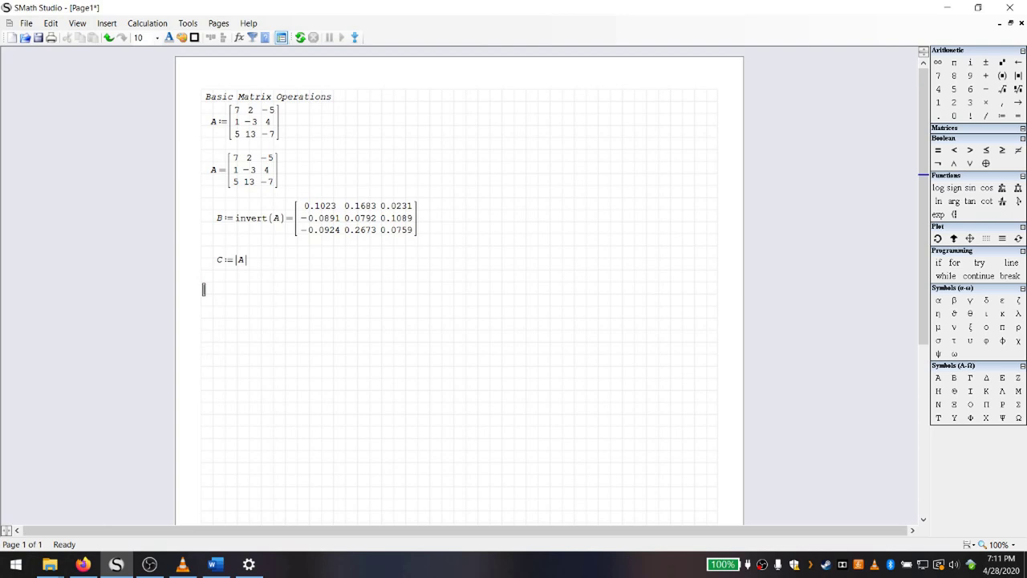
type("M")
key("BackSpace")
type("\"Selecting and")
key("BackSpace")
type("Element W")
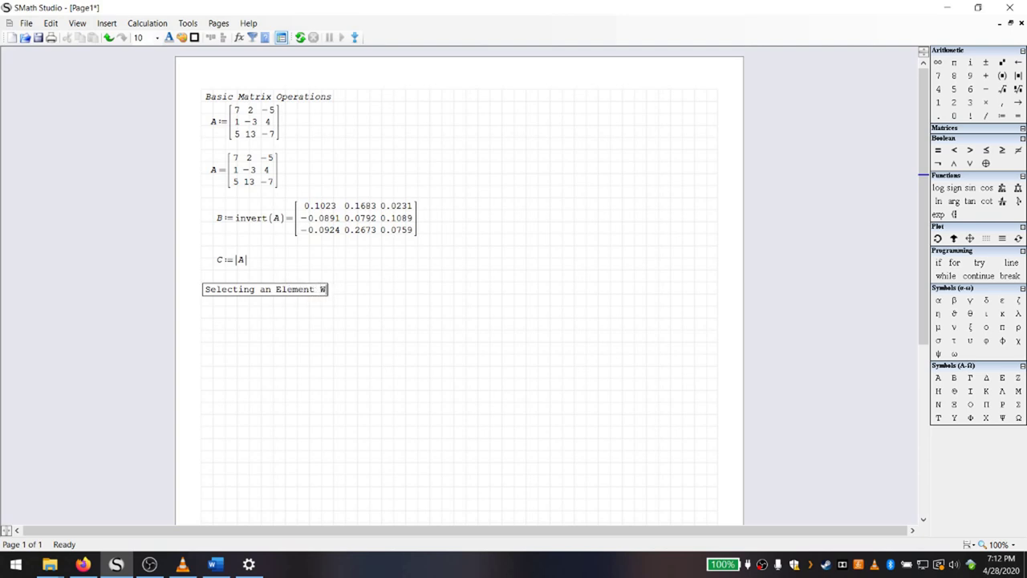
type("ithin a Matrix")
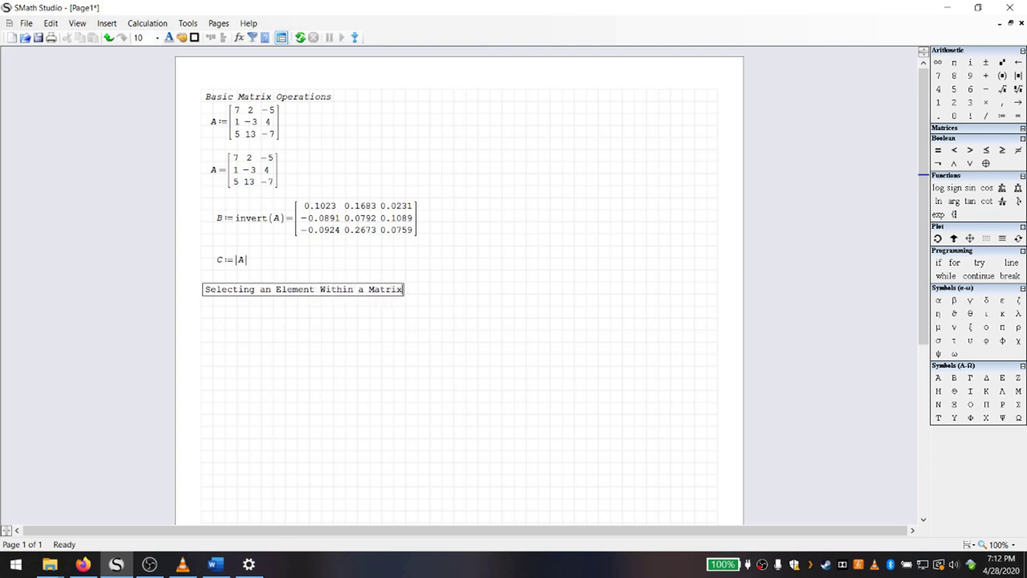
key("ctrl+i")
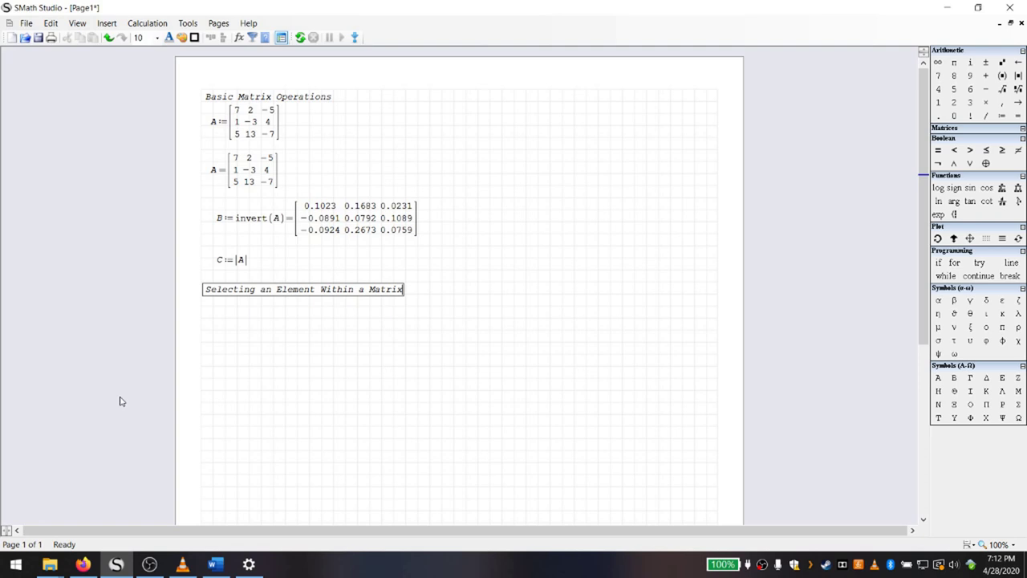
Evaluate matrix A again below the heading on selecting an element.
left_click(208, 312)
type("A=")
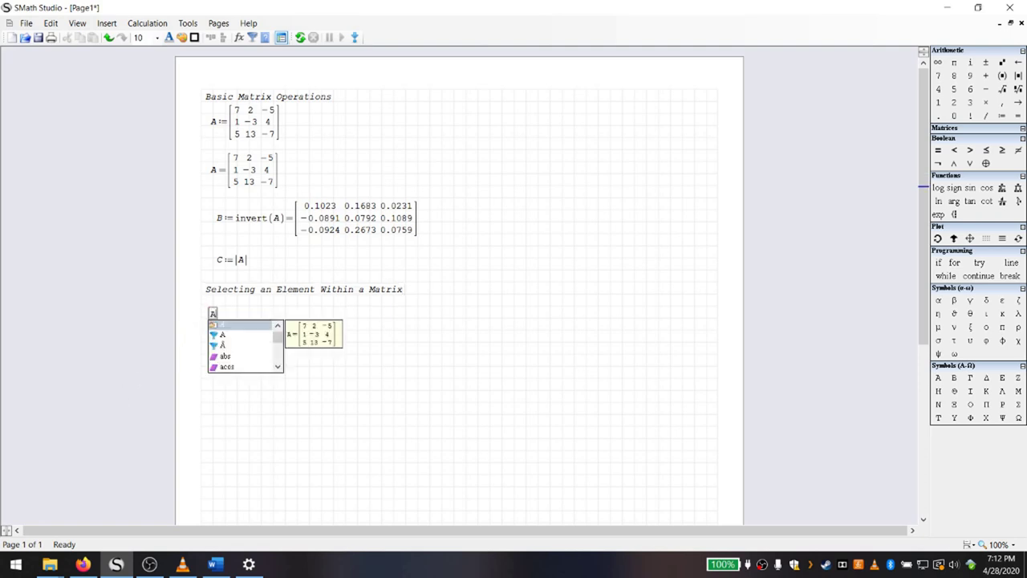
left_click_drag(378, 374, 255, 329)
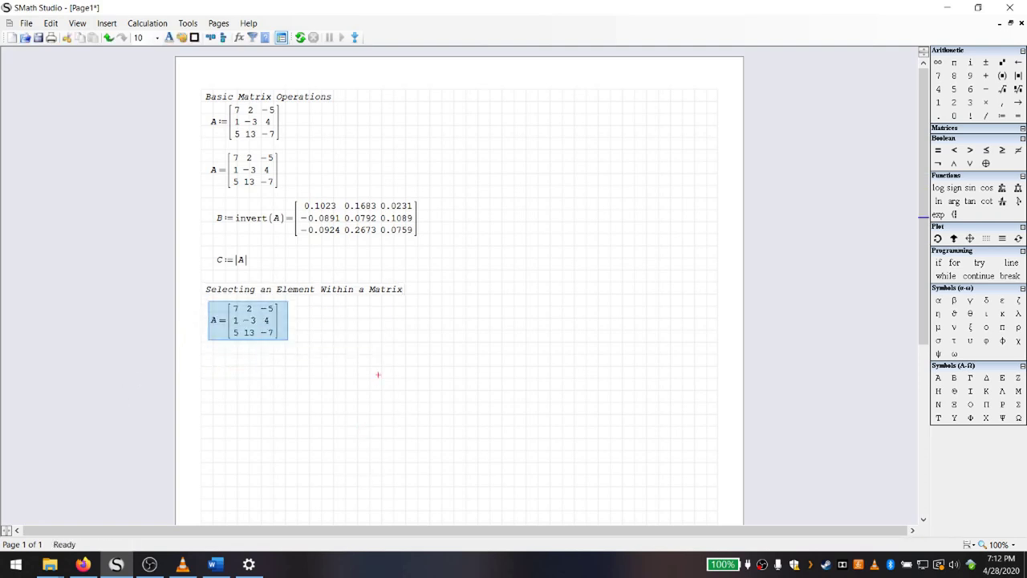
Start a definition of D below the last evaluated matrix with A as its expression.
left_click(239, 351)
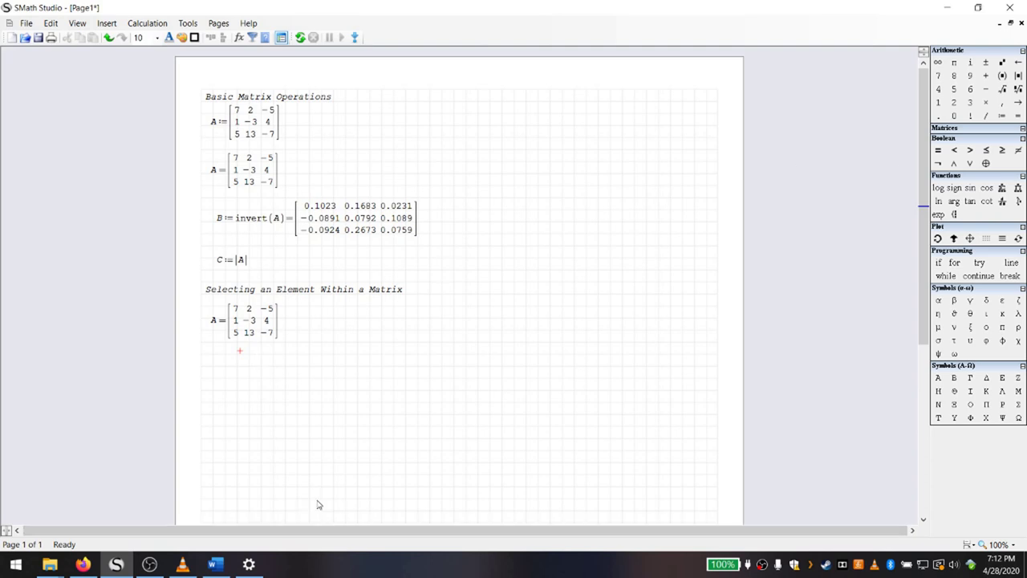
scroll(280, 377, "down", 1)
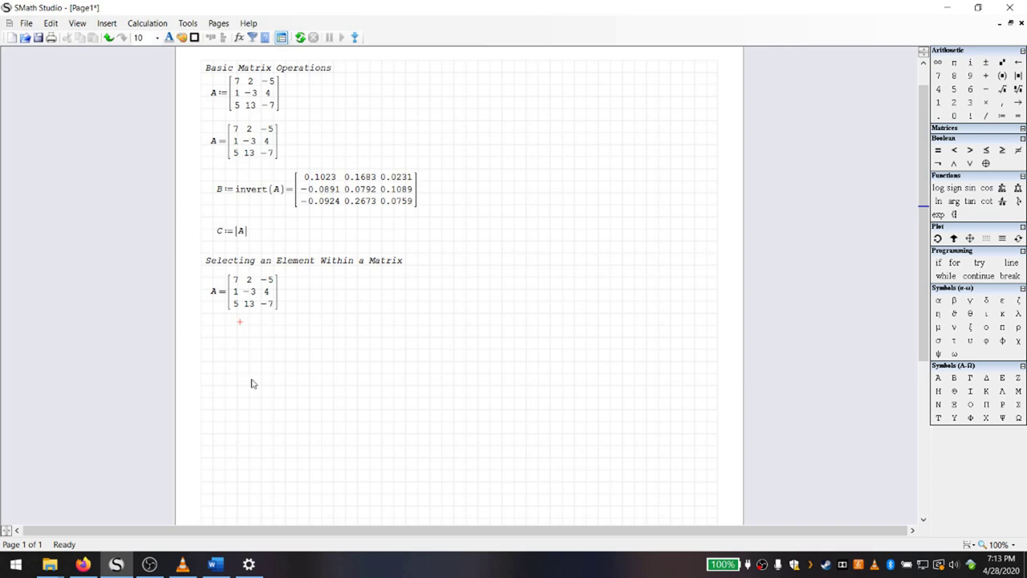
key("Left")
key("Left")
key("Left")
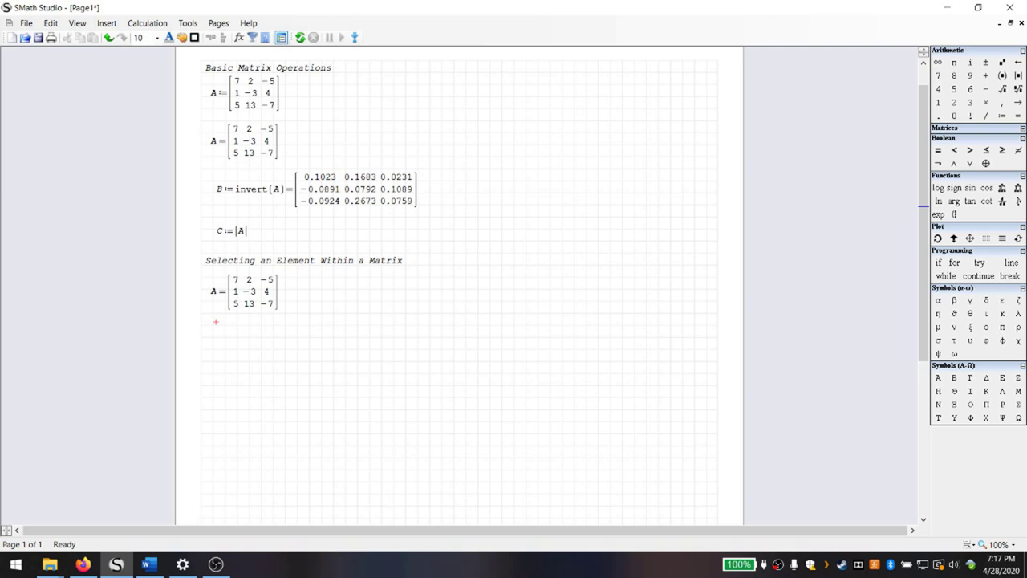
type("D")
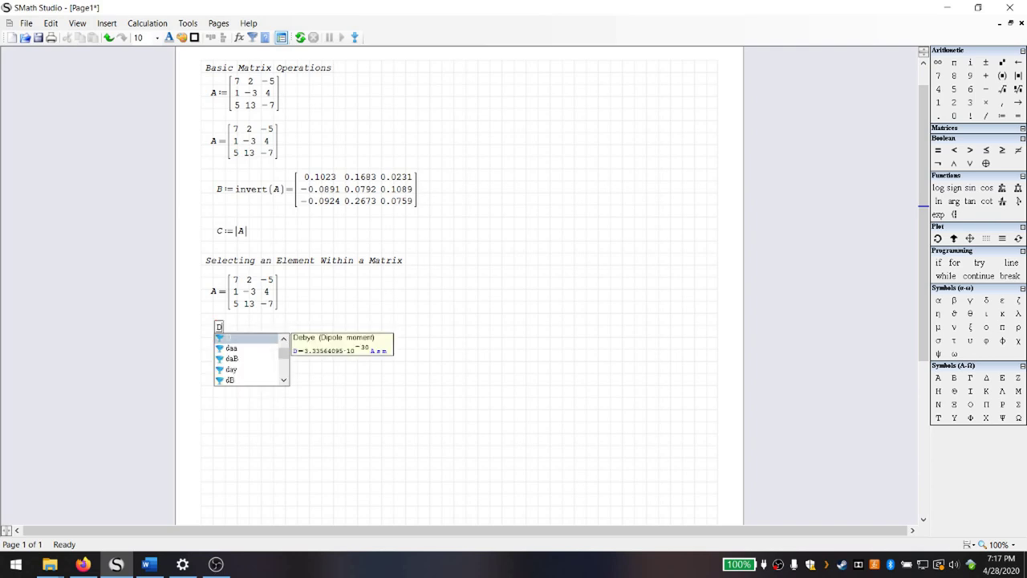
type(":=")
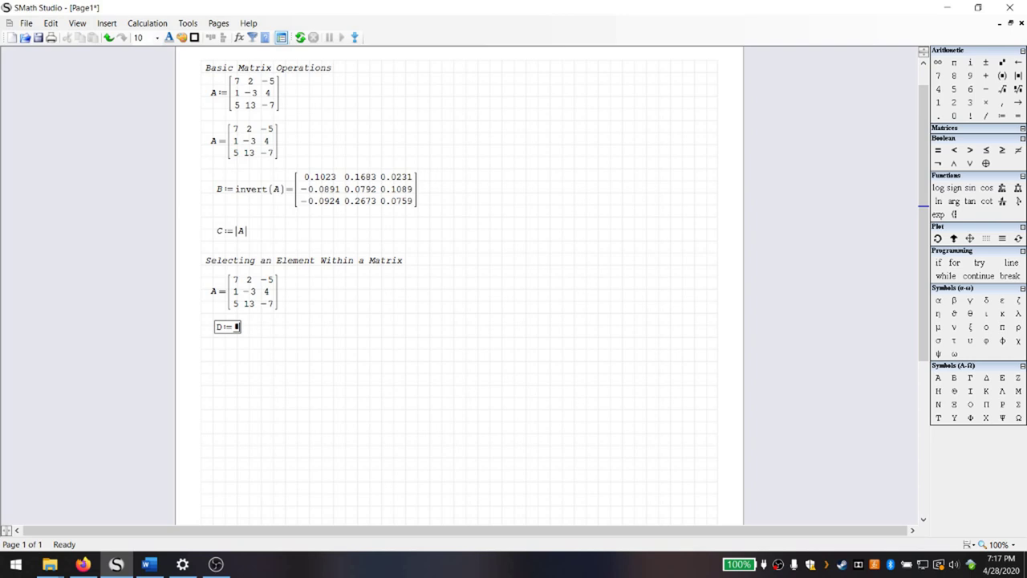
type("A")
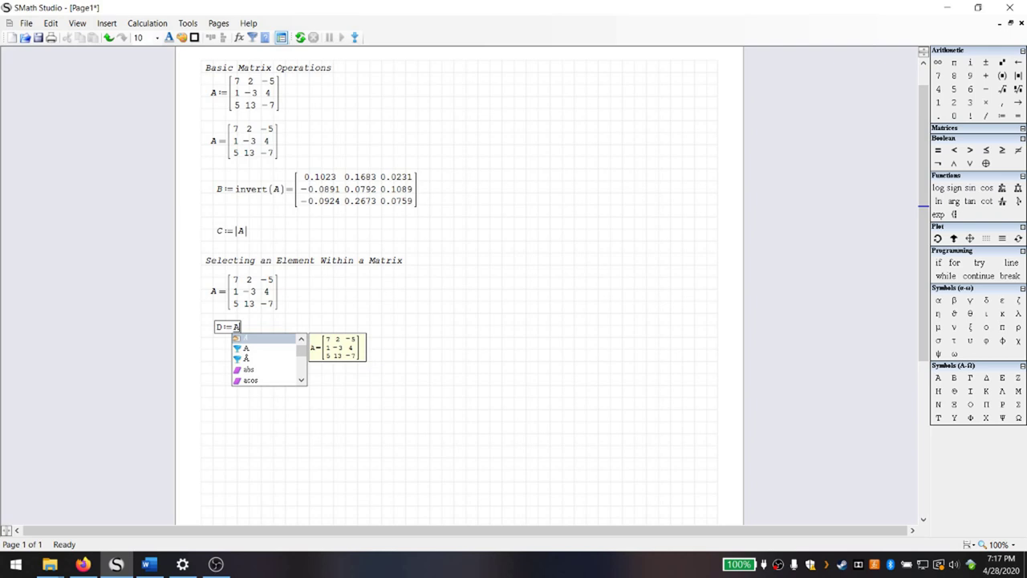
key("bracketleft")
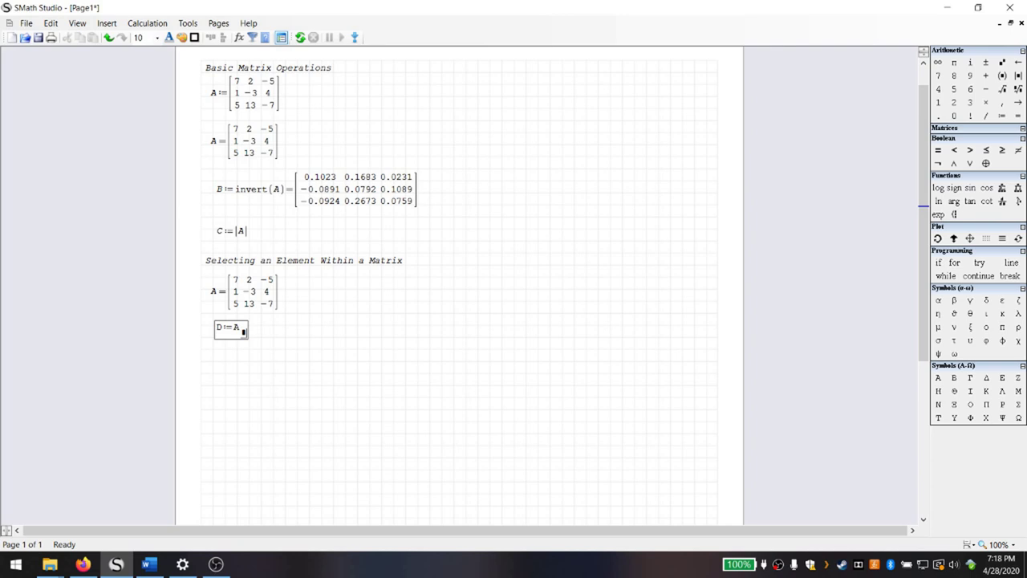
type("2")
type(",3")
key("shift+Left")
key("shift+Left")
key("Delete")
type("A")
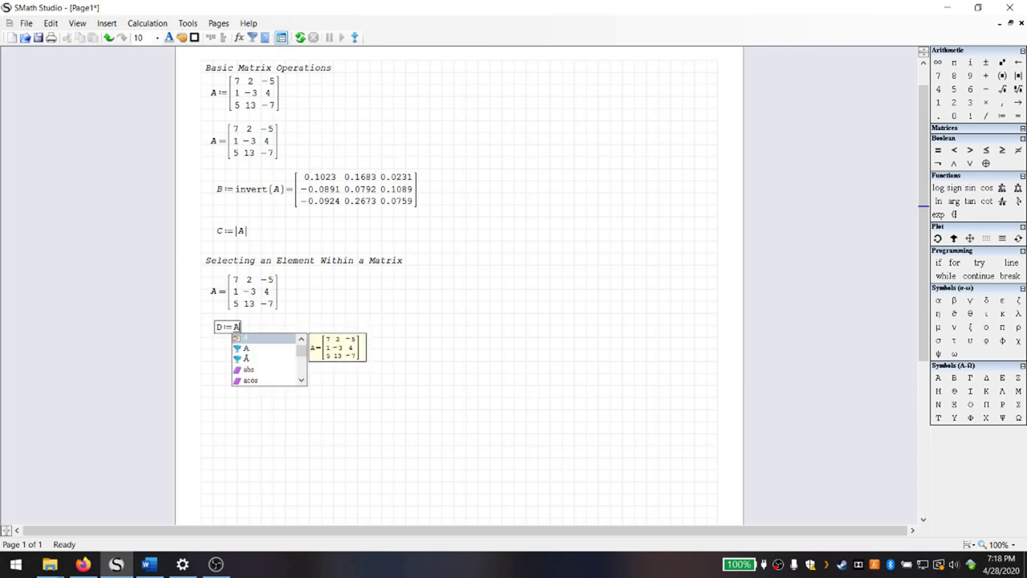
type("[")
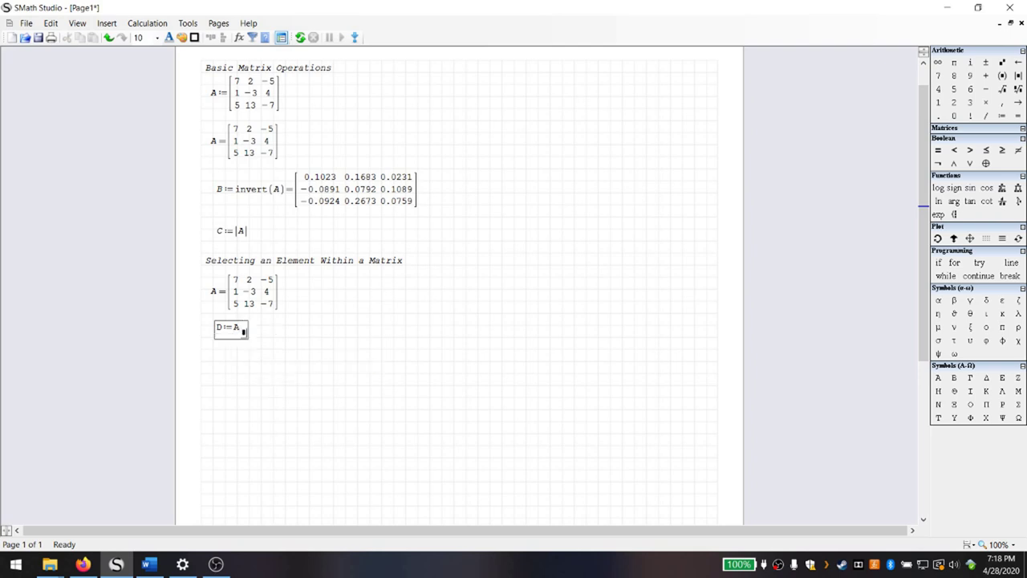
type("2")
type(",")
type("3")
type("=4")
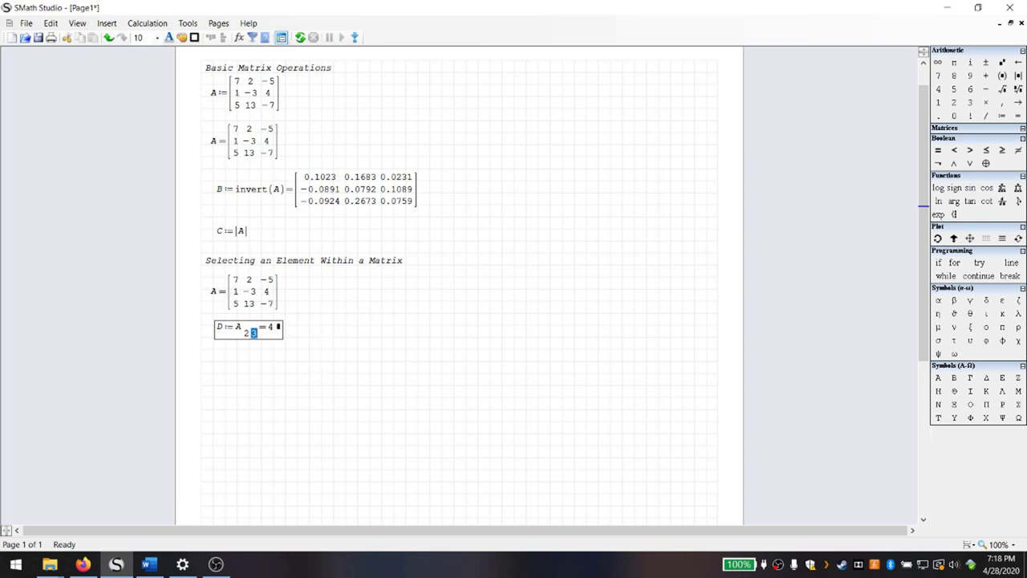
left_click_drag(254, 332, 235, 327)
key("Delete")
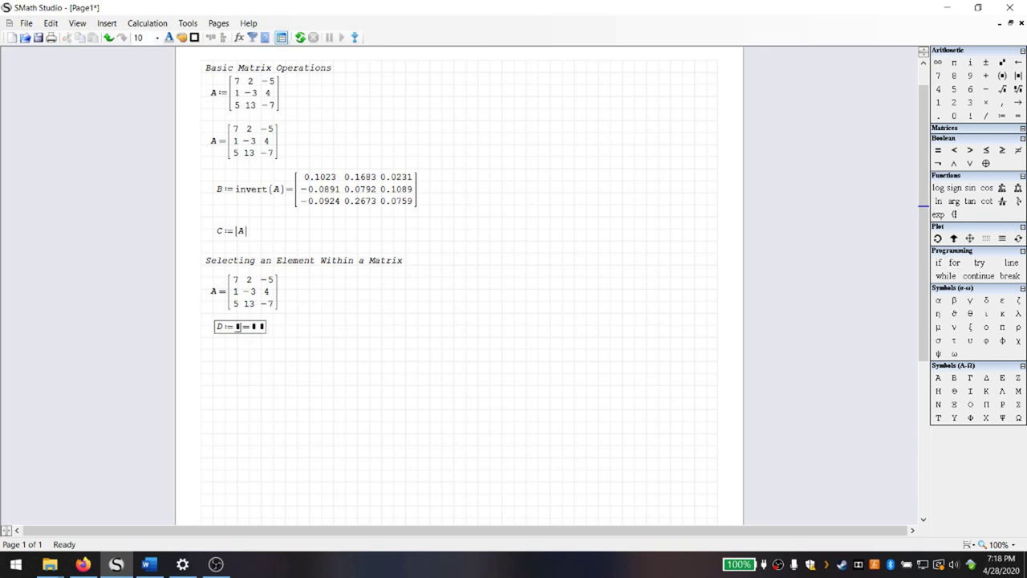
left_click(258, 326)
key("Delete")
type("A")
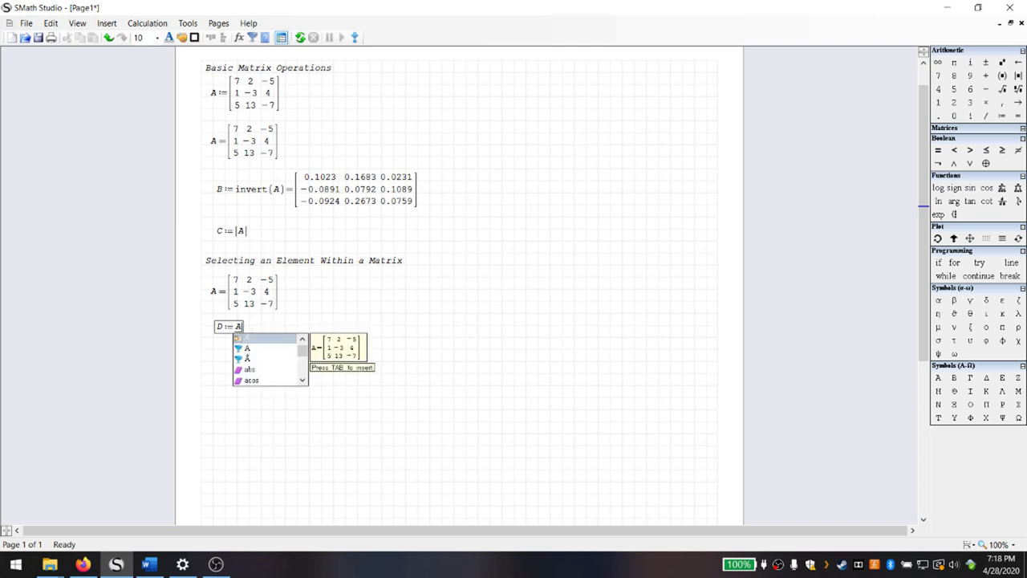
Complete D's definition as the element of A in row 2, column 3 and evaluate it.
key("bracketleft")
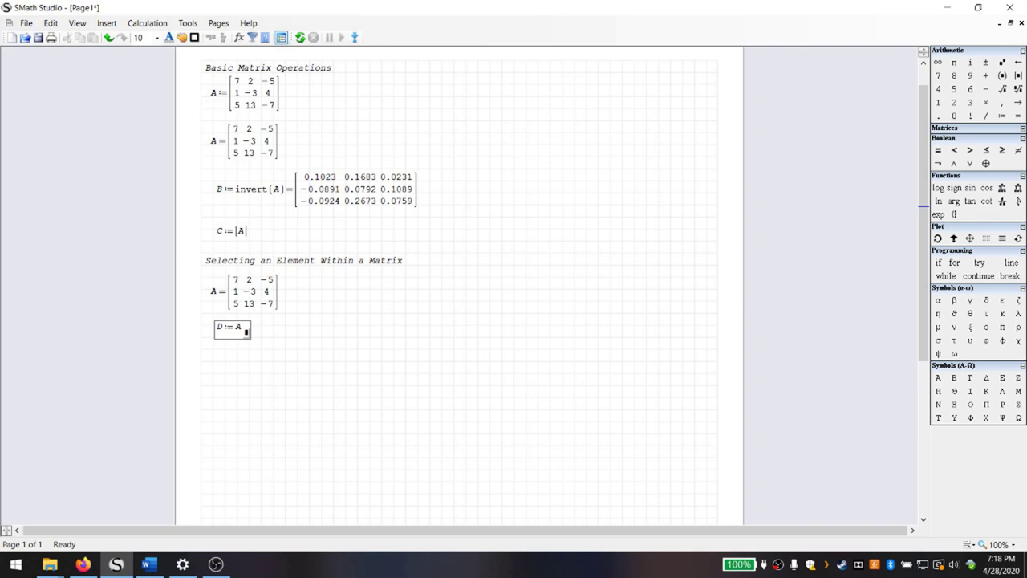
type("2")
type(",")
type("3")
type("= 4")
left_click(541, 279)
Set the row 2, column 3 element in the definition of matrix A to 7.
left_click(244, 84)
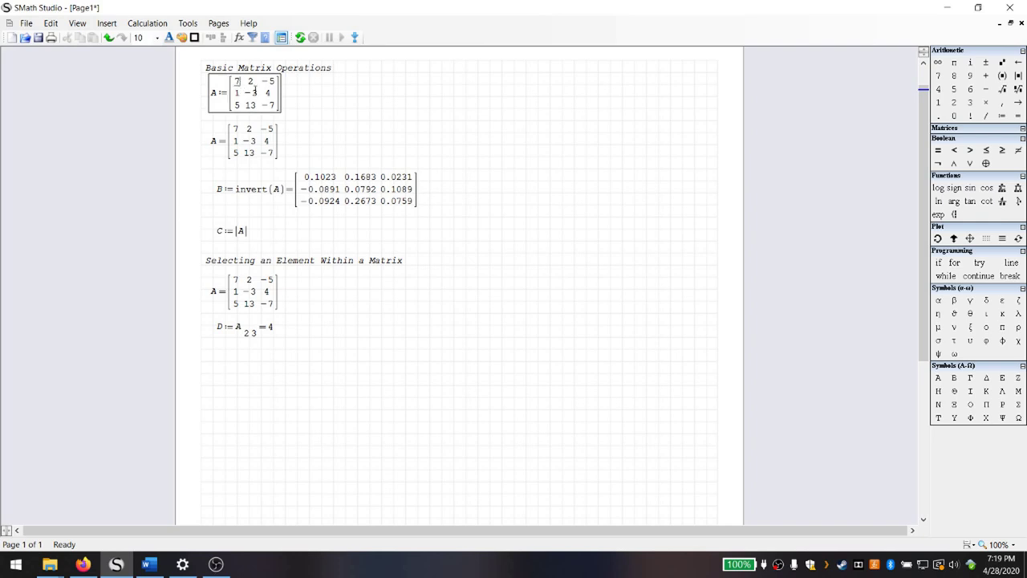
left_click(269, 93)
double_click(268, 93)
type("7")
left_click(209, 117)
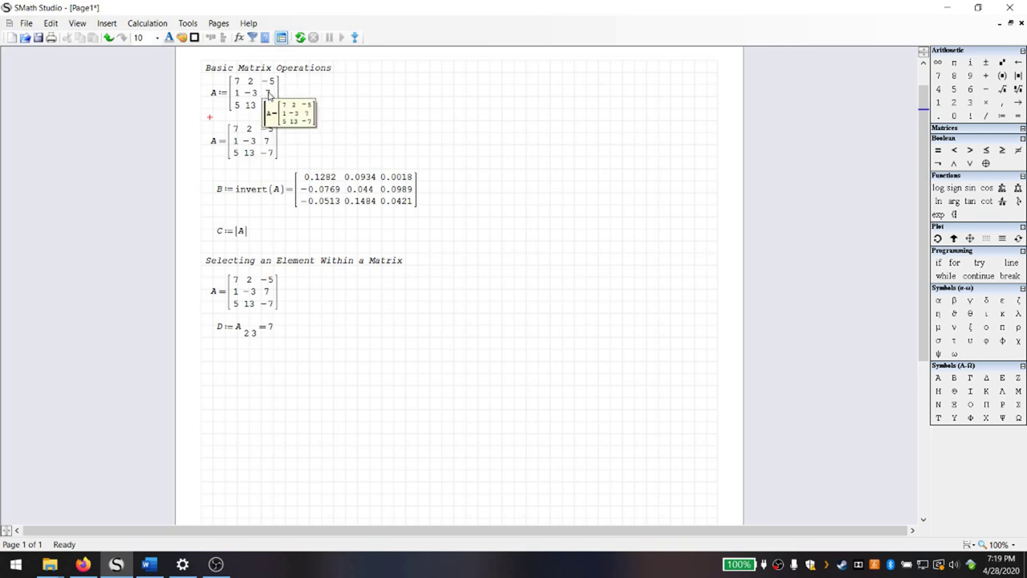
Set the row 2, column 3 element in A's definition back to 4.
left_click(268, 94)
type("4")
key("Return")
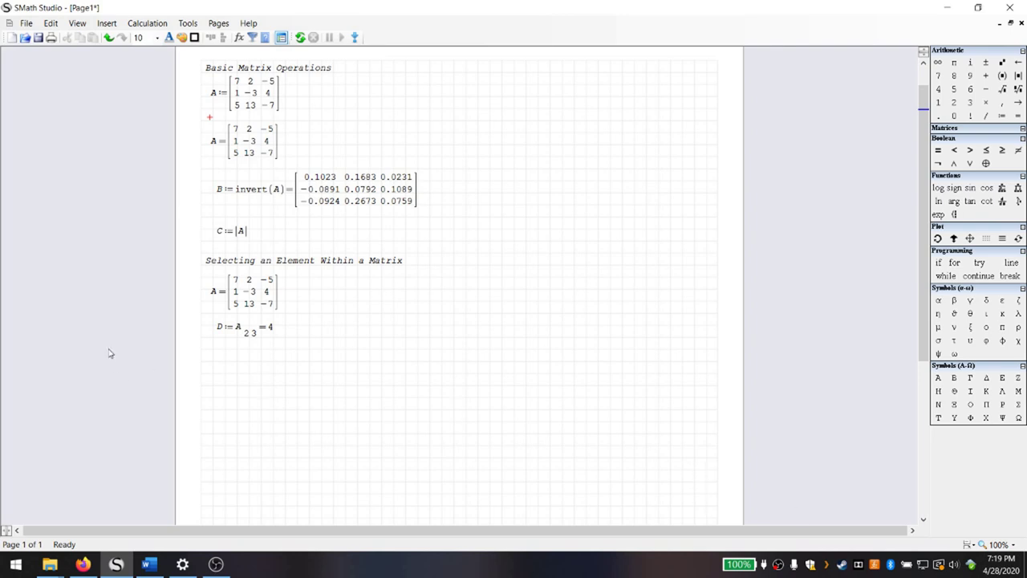
Look up the description of the row function among the matrix and vector functions, without inserting it.
left_click(221, 349)
left_click(114, 25)
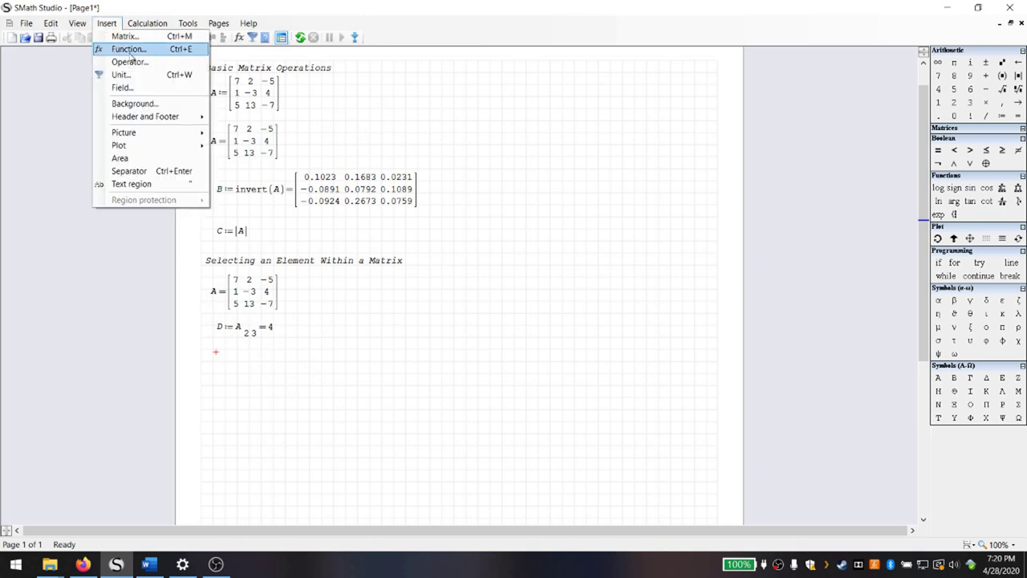
left_click(128, 50)
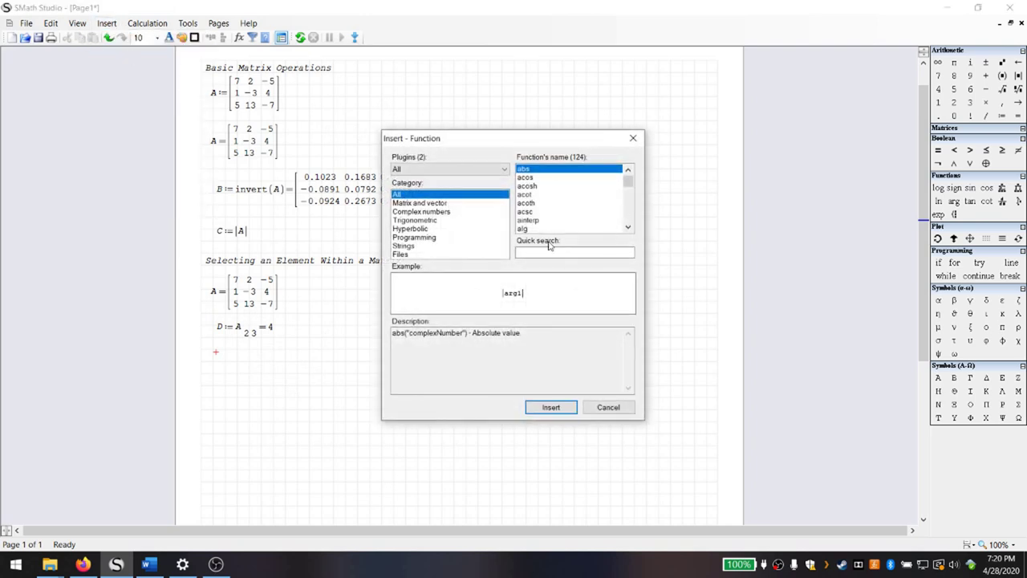
left_click(425, 203)
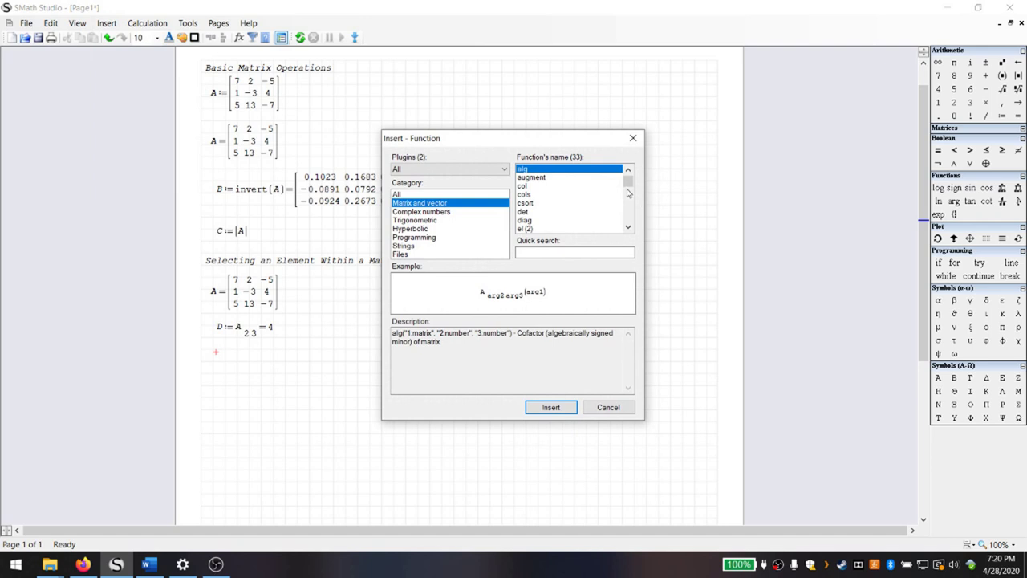
left_click_drag(631, 186, 642, 211)
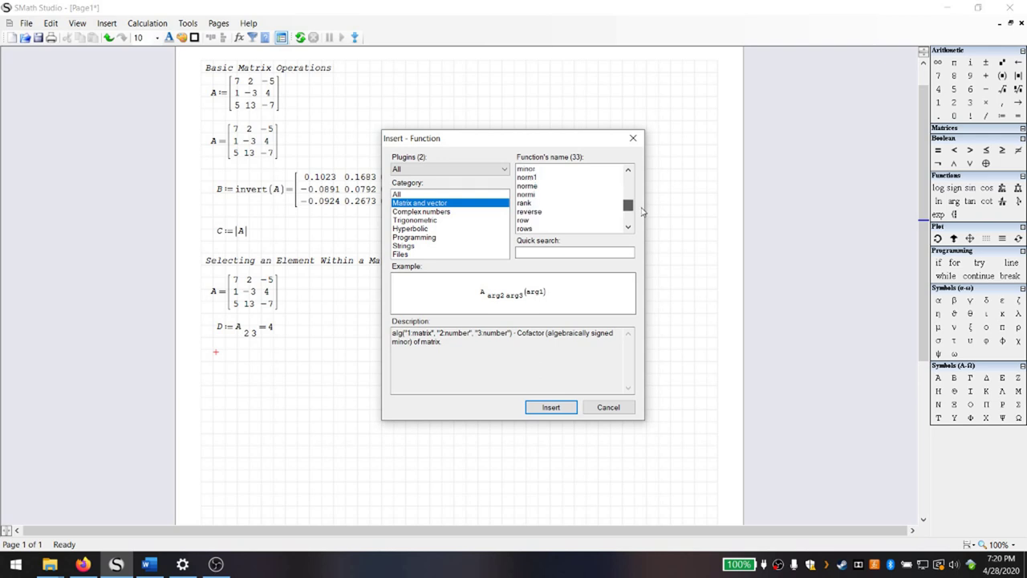
left_click(556, 221)
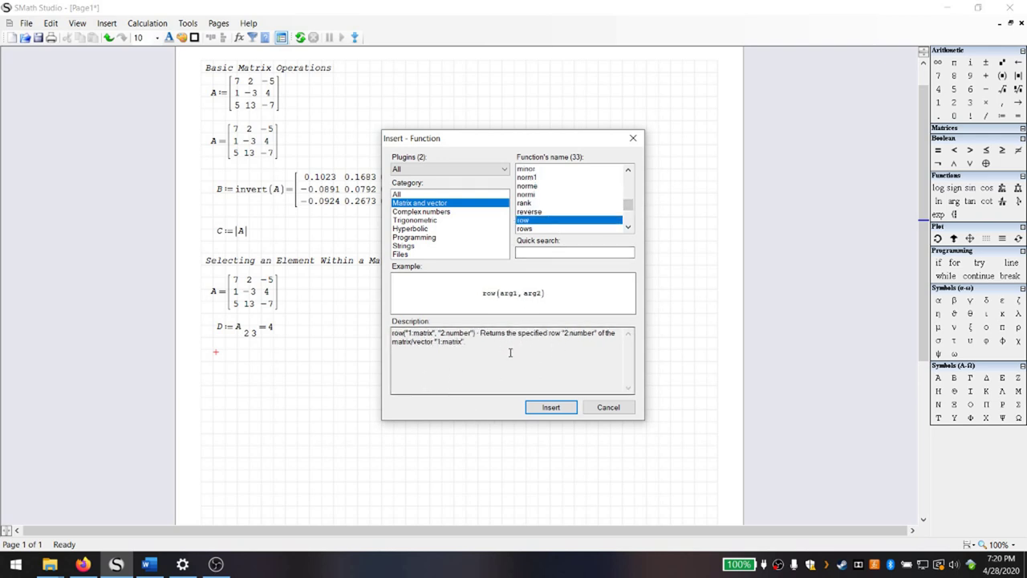
left_click(609, 411)
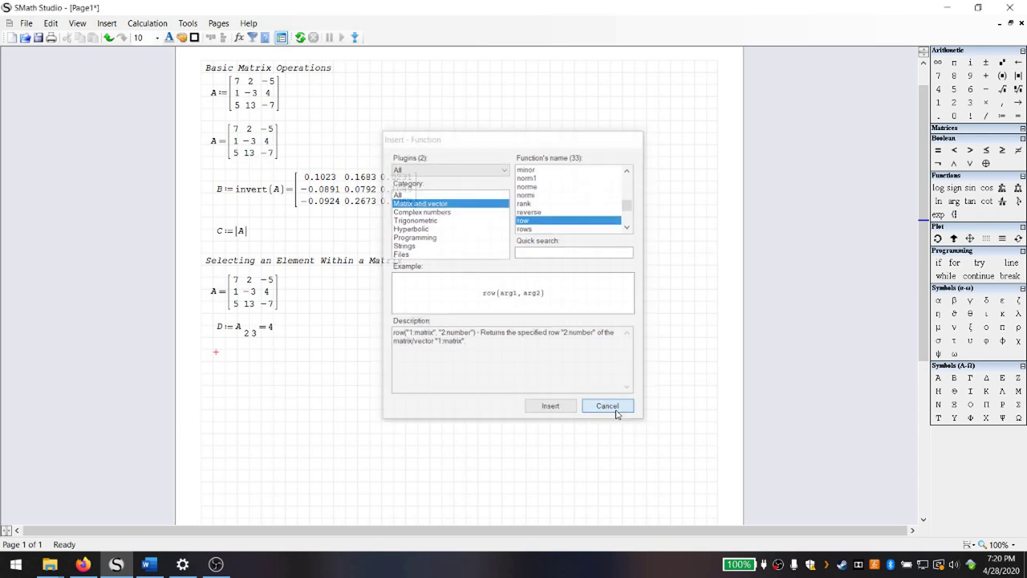
type("E := ")
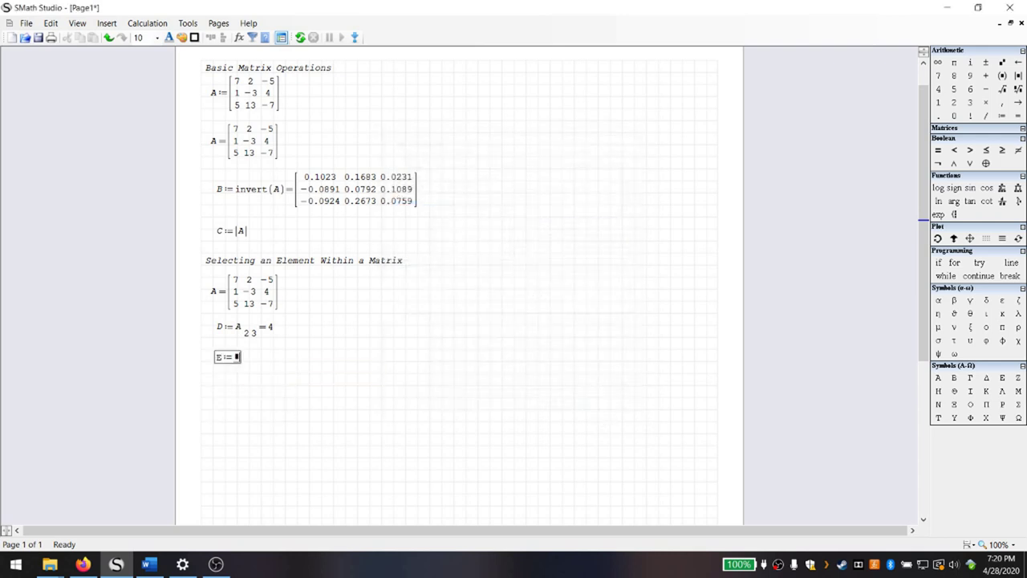
type("row")
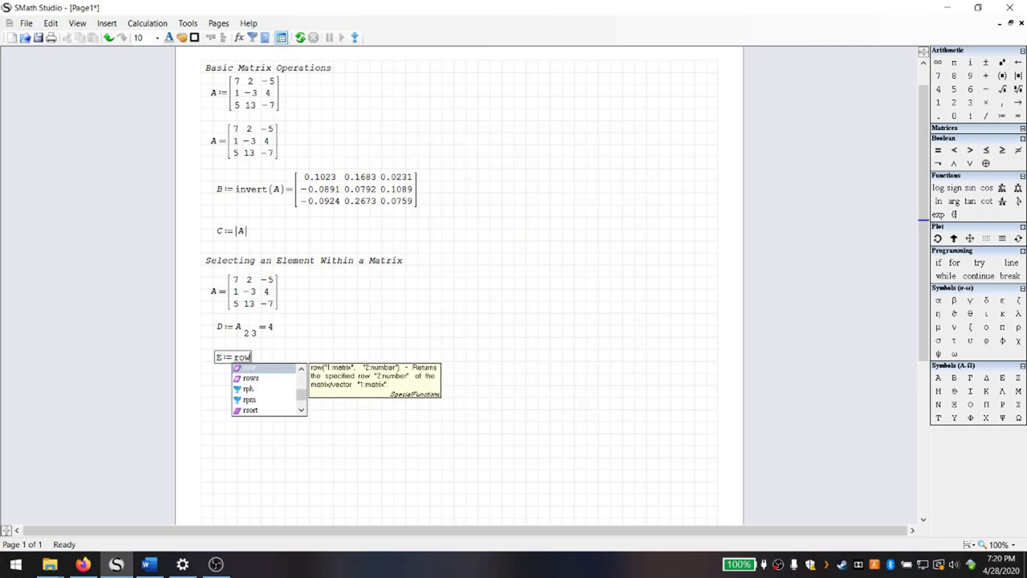
key("Return")
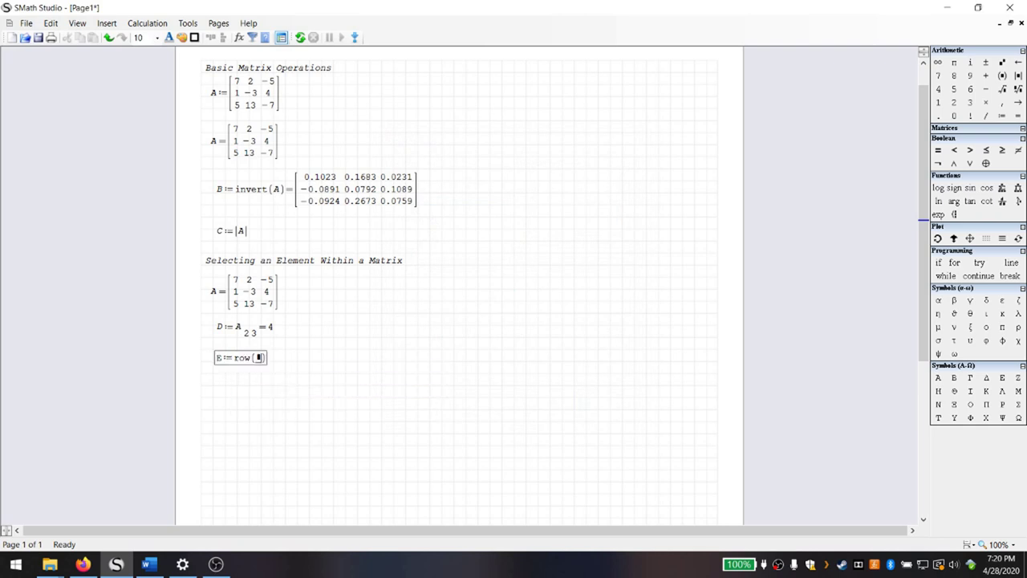
key("BackSpace")
key("BackSpace")
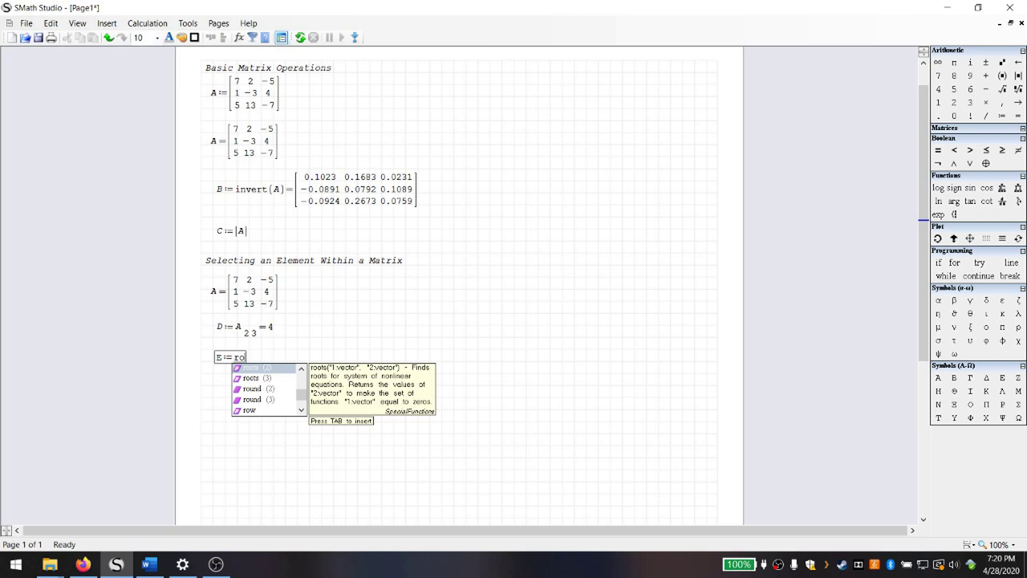
key("Escape")
key("Right")
key("shift+Home")
key("Delete")
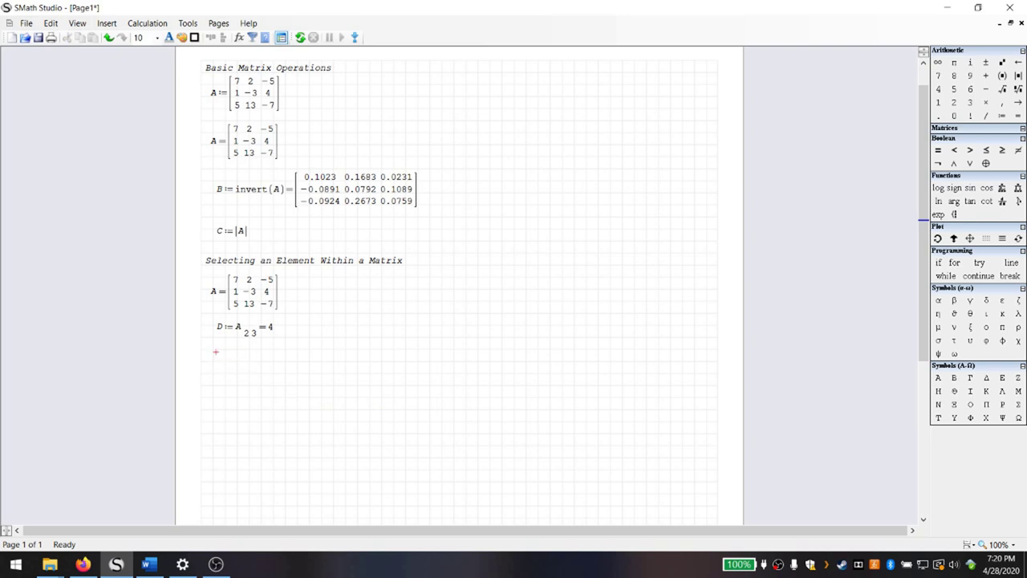
Define E as row(A,1) below the definition of D and evaluate it.
type("E:")
type("row(")
type("A")
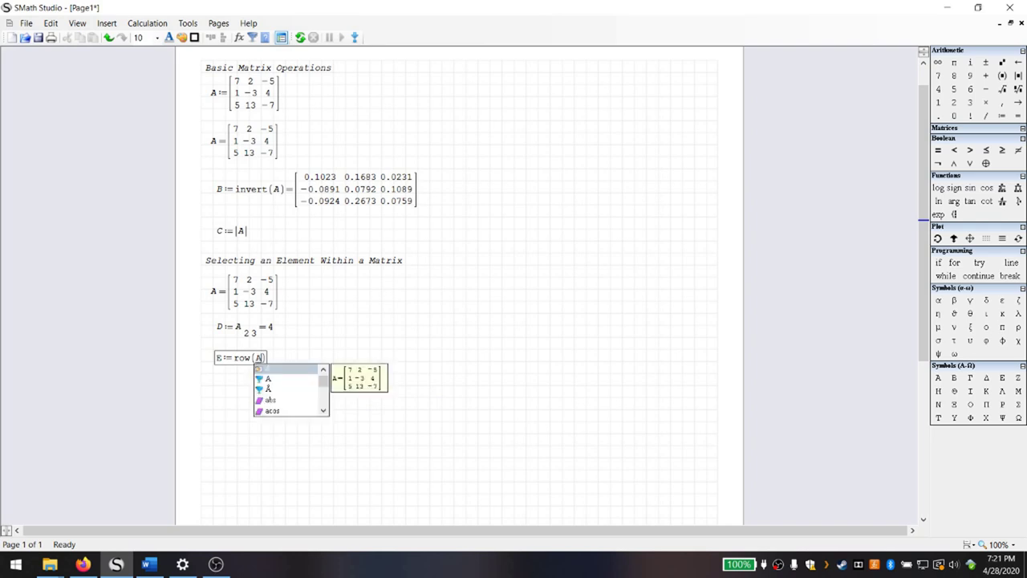
type(",1")
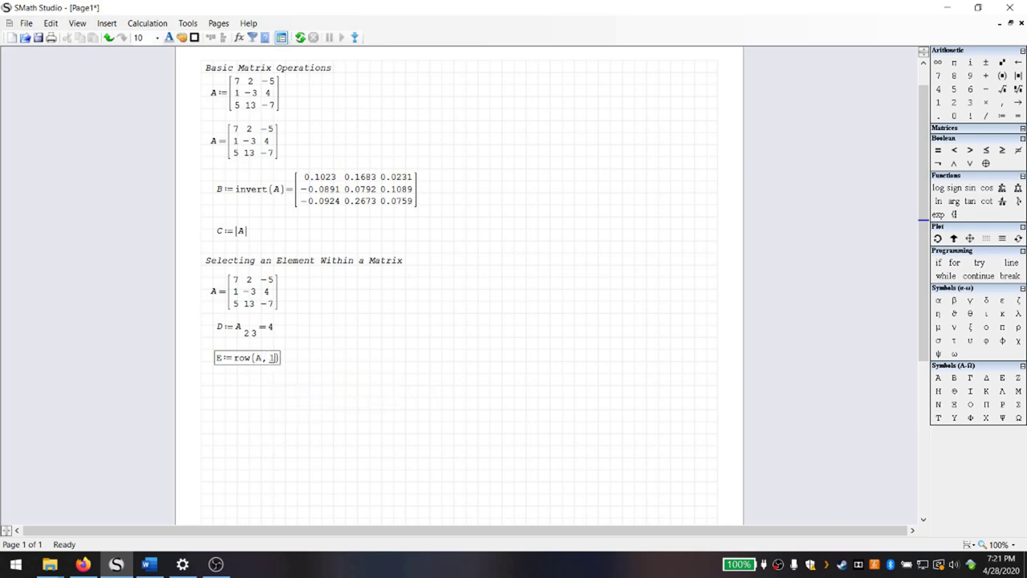
type("=[7 2 −5")
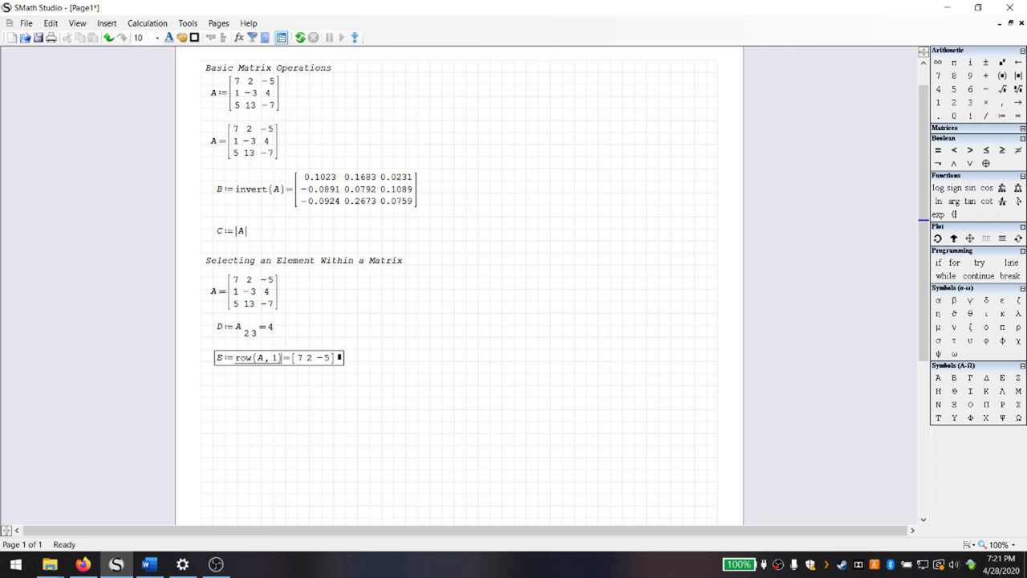
left_click(318, 429)
Set the row number in E's row function to 2.
left_click(275, 358)
key("BackSpace")
type("2")
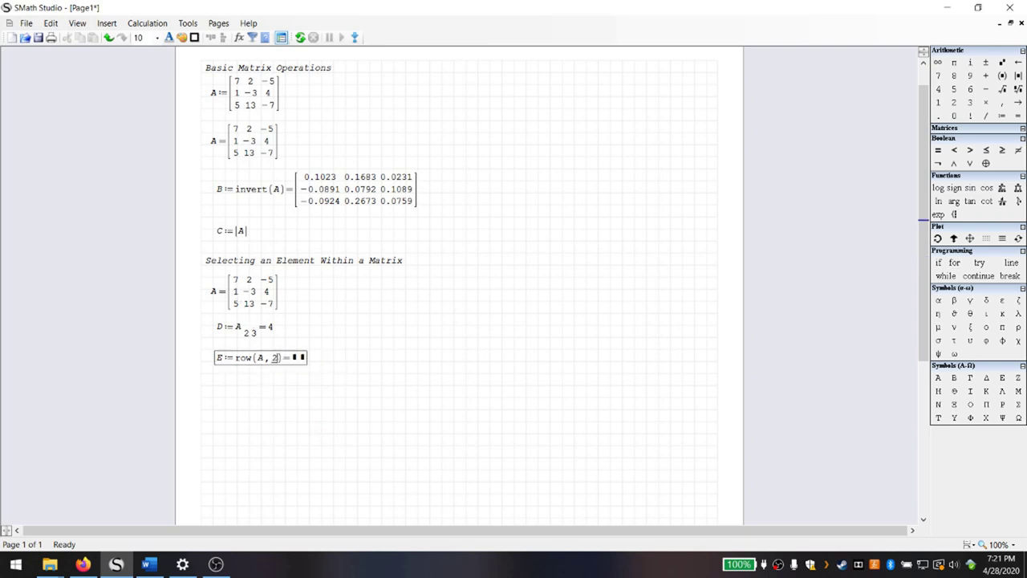
left_click(517, 387)
Replace the matrix argument in E's row function with B.
left_click(260, 357)
key("BackSpace")
type("B")
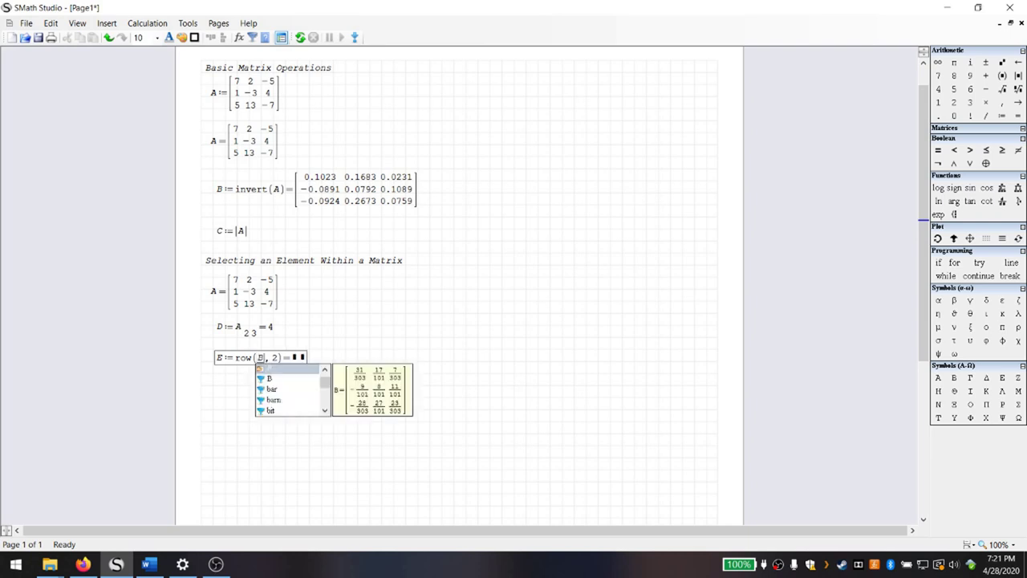
left_click(576, 431)
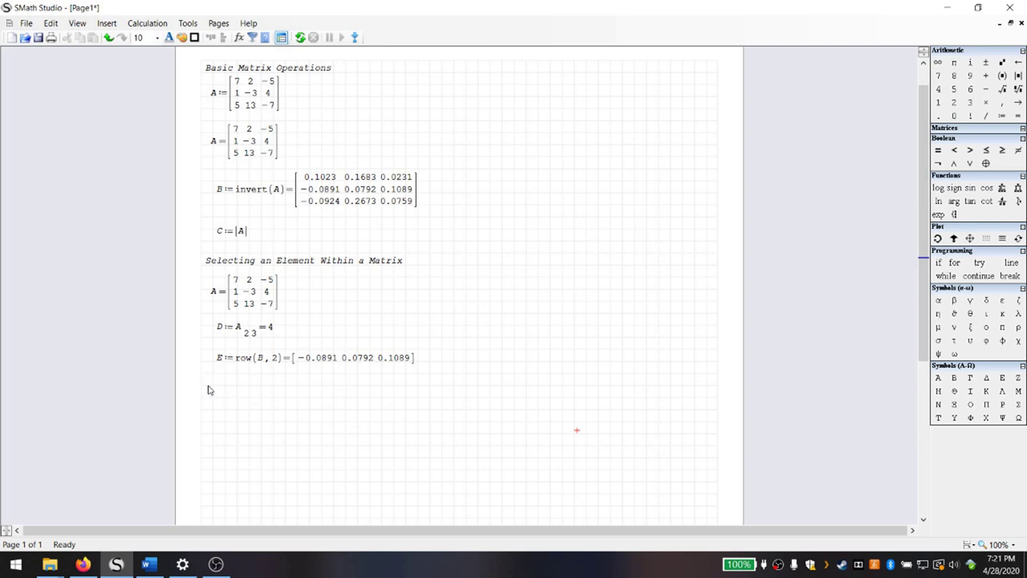
Add the italic text heading "Basic Matrix Math" below the definition of E.
left_click(210, 382)
left_click(205, 376)
key("quotedbl")
type("Basic Matrix Math")
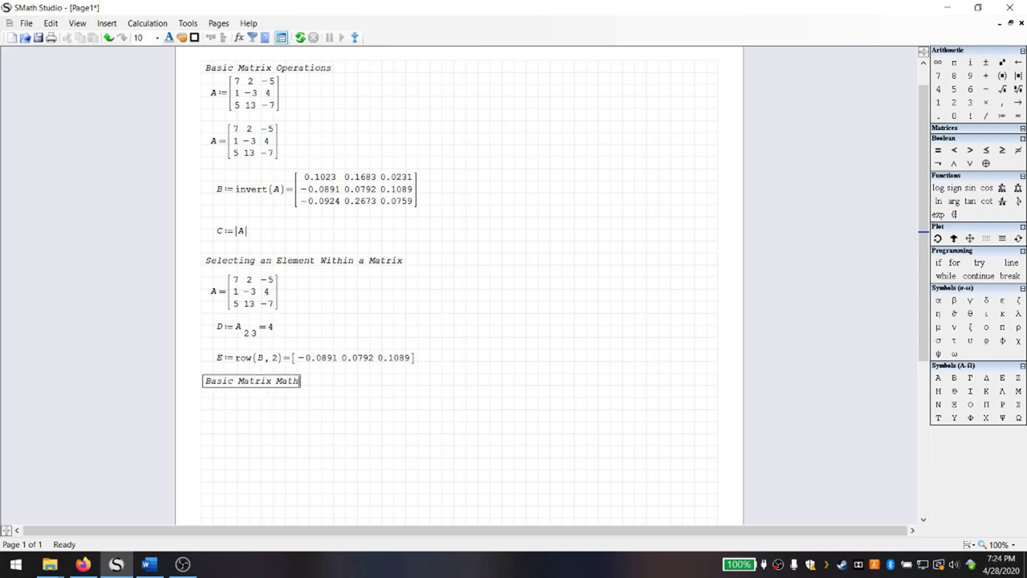
Evaluate matrix A again below the "Basic Matrix Math" heading.
left_click(203, 401)
key("Up")
key("Left")
key("quotedbl")
type("A=")
key("BackSpace")
key("BackSpace")
type("A=")
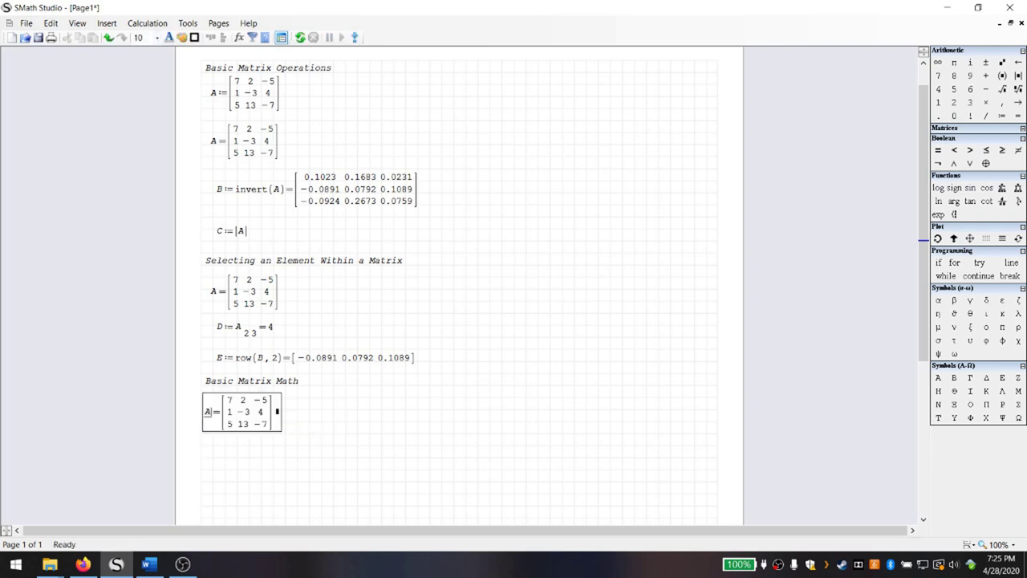
Start a definition of F beside the last evaluated matrix A with an empty 3-by-3 matrix.
left_click(354, 406)
key("Down")
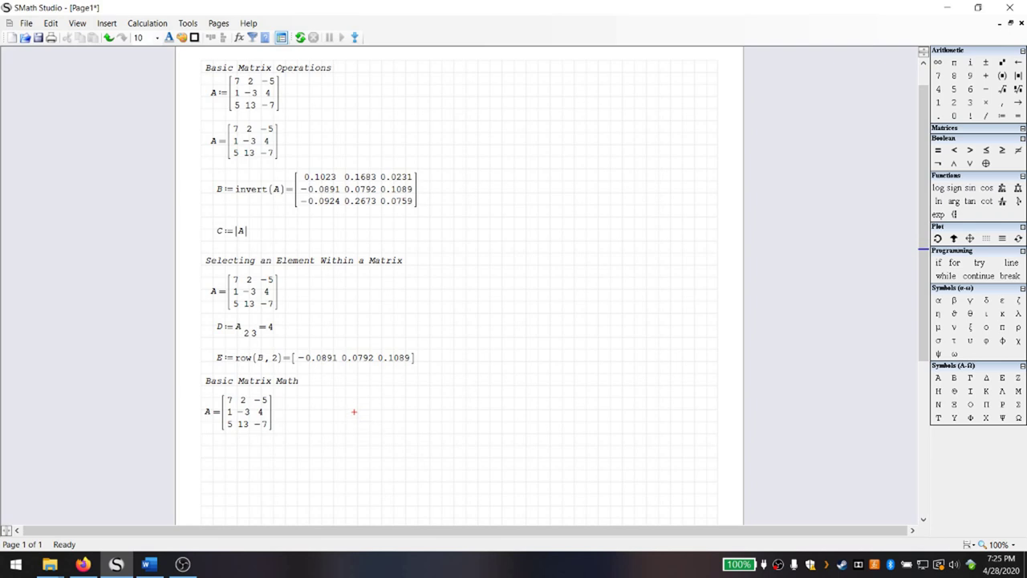
type("F:=")
key("ctrl+m")
key("Return")
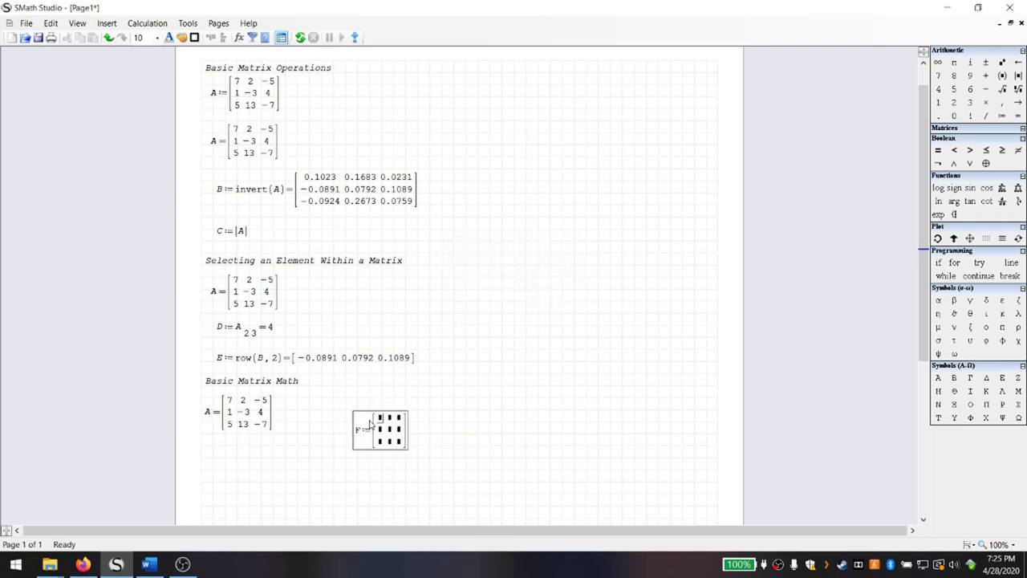
Fill the first row of matrix F with 4, 6 and -9.
type("4")
key("Tab")
type("6")
key("Tab")
type("-9")
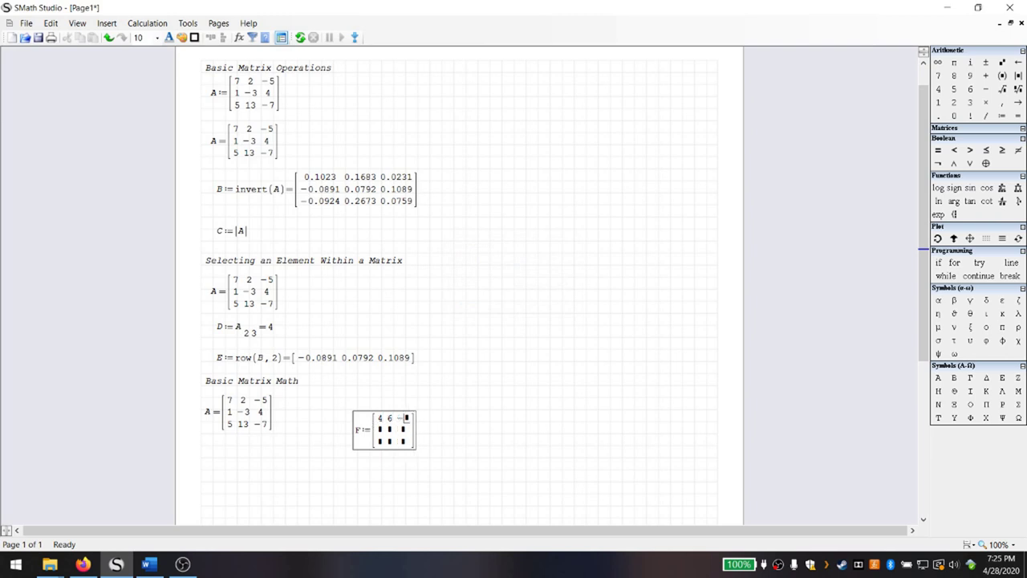
key("Tab")
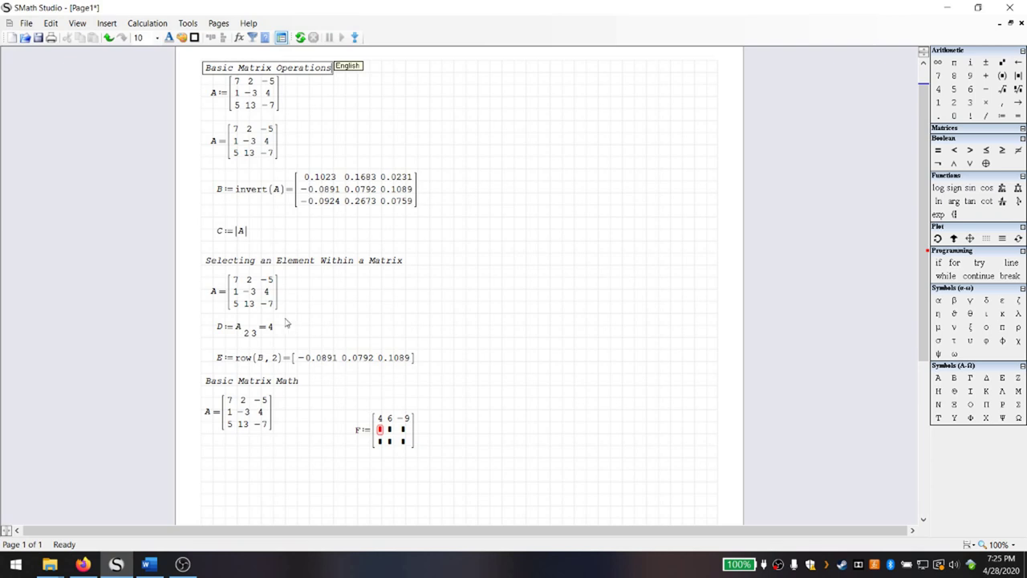
Fill the second row of matrix F with 8, 14 and 4.
left_click(379, 431)
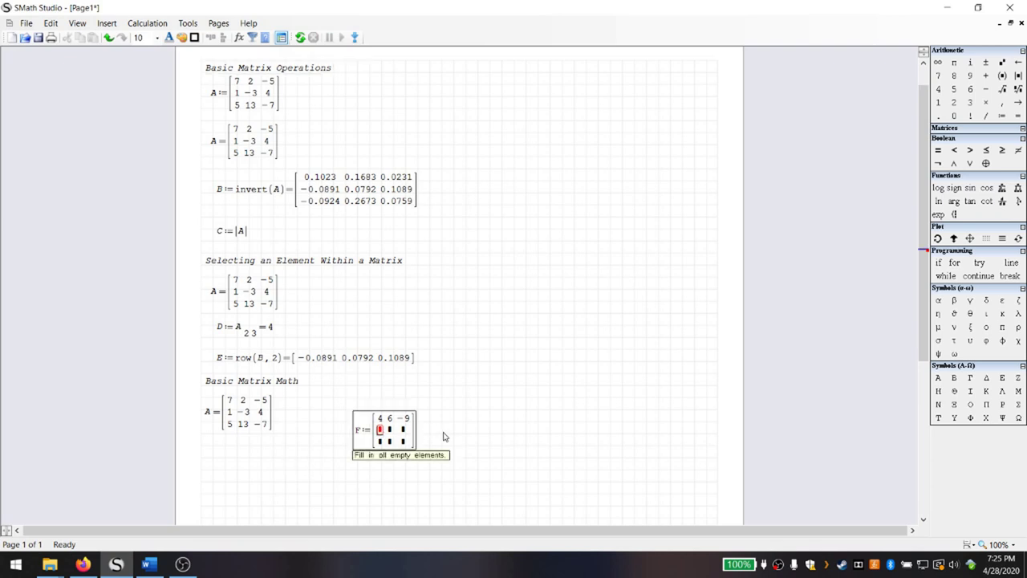
type("8")
key("Tab")
type("14")
key("Tab")
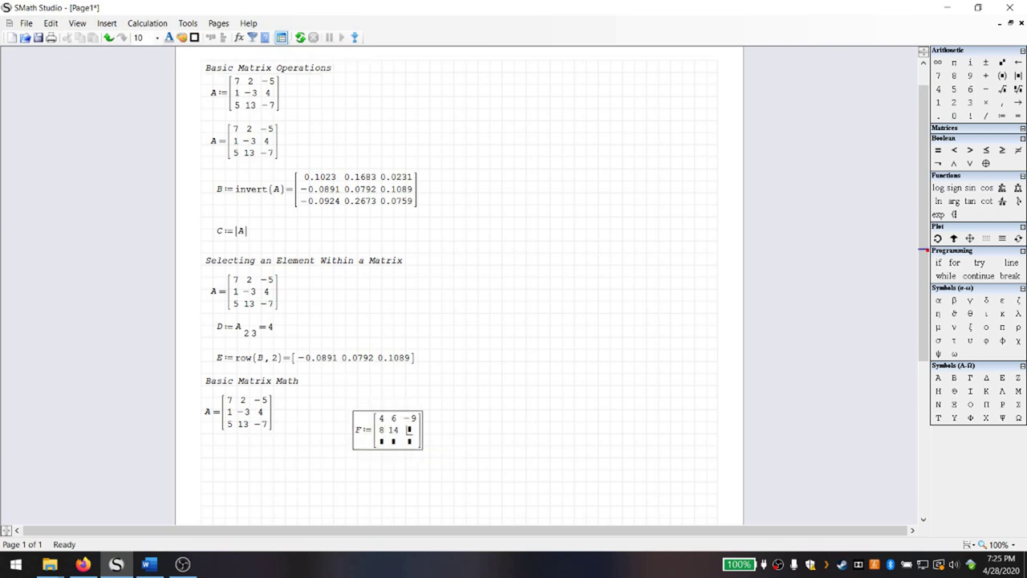
type("4")
key("Tab")
type("-7")
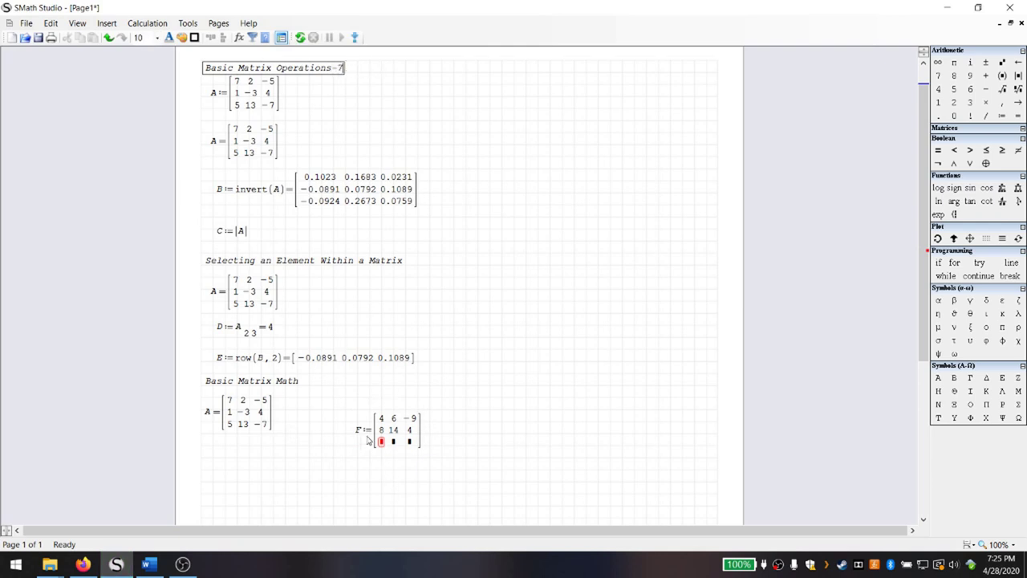
Fill the third row of matrix F with -8, 5 and 6, and align F level with the evaluated matrix A beside it.
left_click(381, 440)
type("-8")
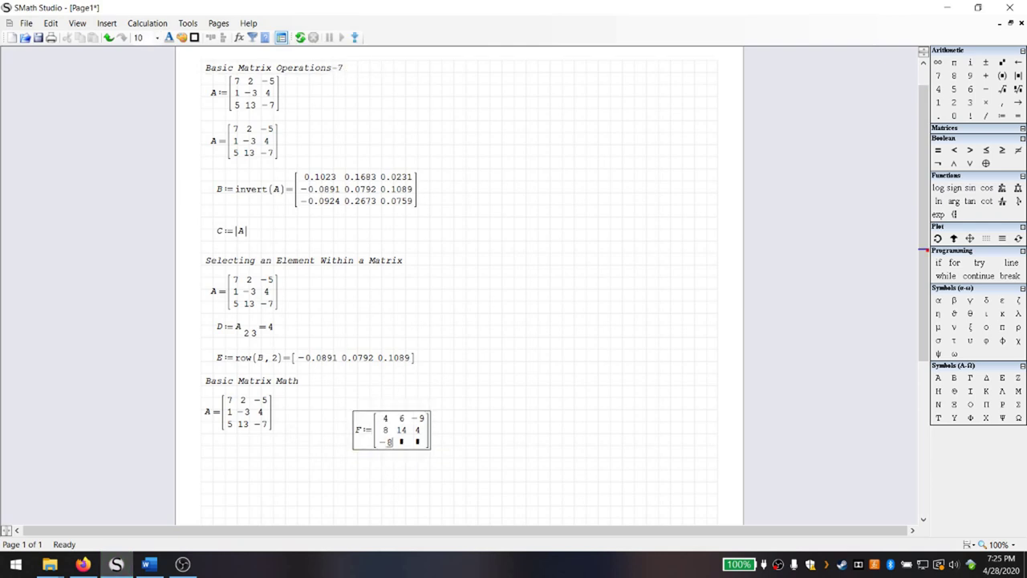
key("Tab")
type("5")
key("Tab")
type("6")
left_click_drag(506, 486, 351, 408)
left_click_drag(433, 445, 405, 427)
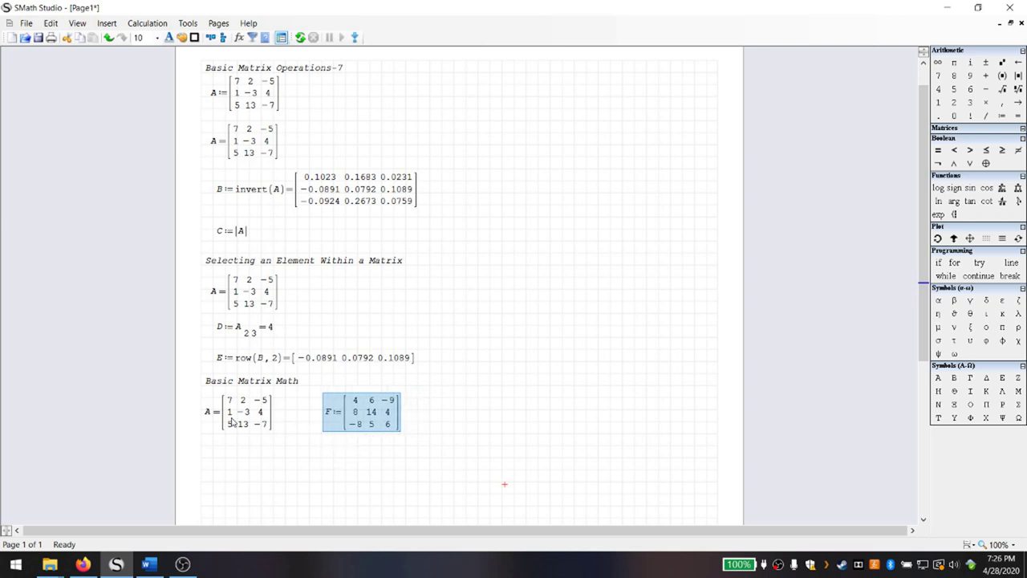
Evaluate A+F below matrix A in the "Basic Matrix Math" section and align it with the left edge of matrix A.
left_click(221, 449)
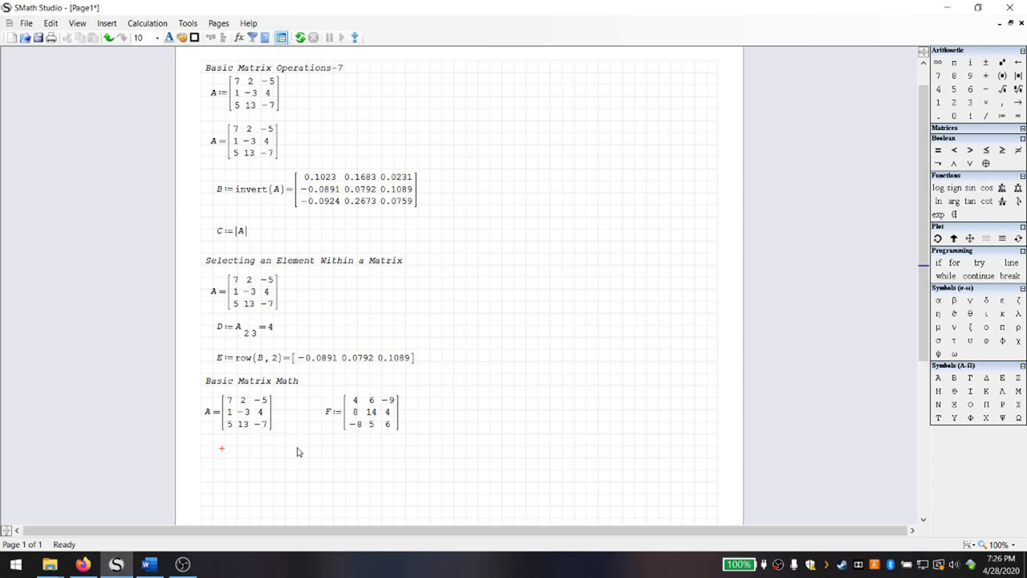
type("A+F")
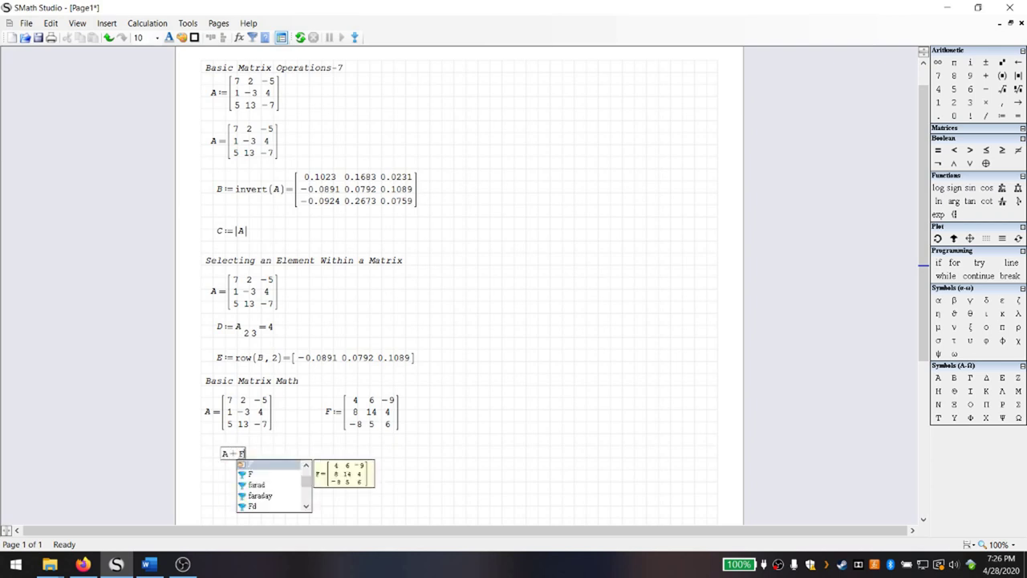
type("=")
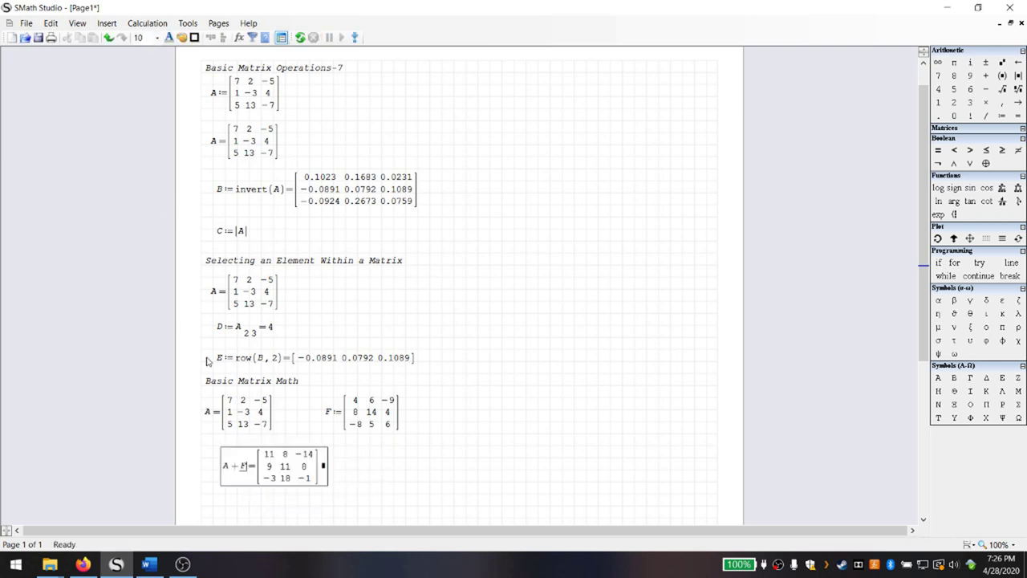
left_click_drag(376, 480, 216, 459)
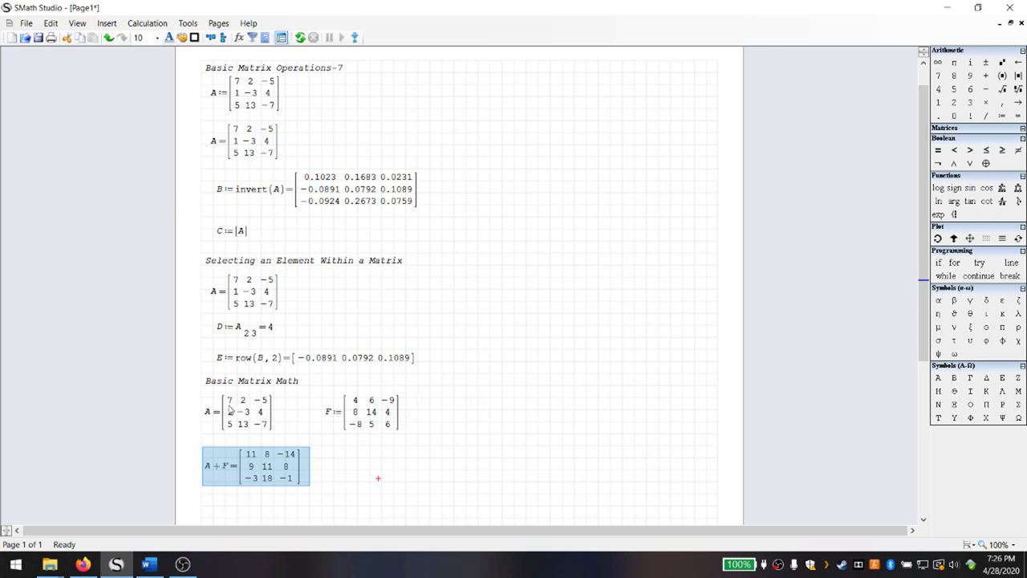
Evaluate A-F beside the A+F result and move it level with that result.
left_click(377, 467)
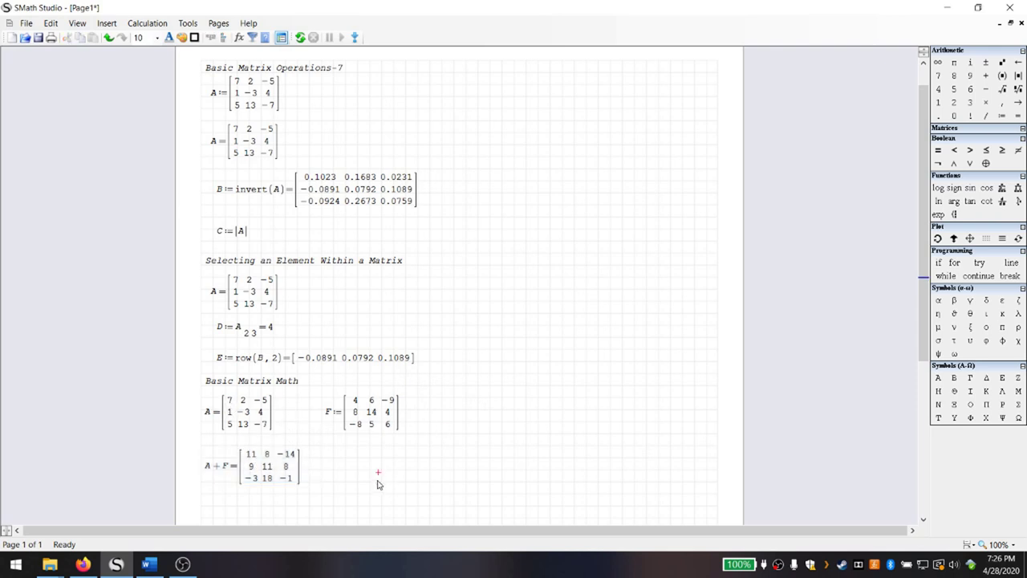
type("A-F=")
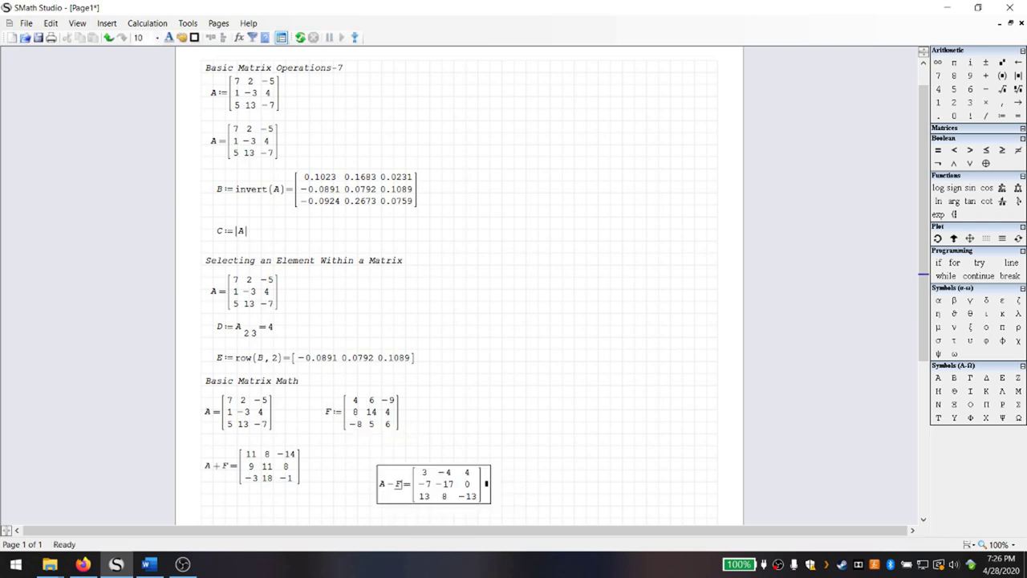
left_click_drag(600, 499, 349, 467)
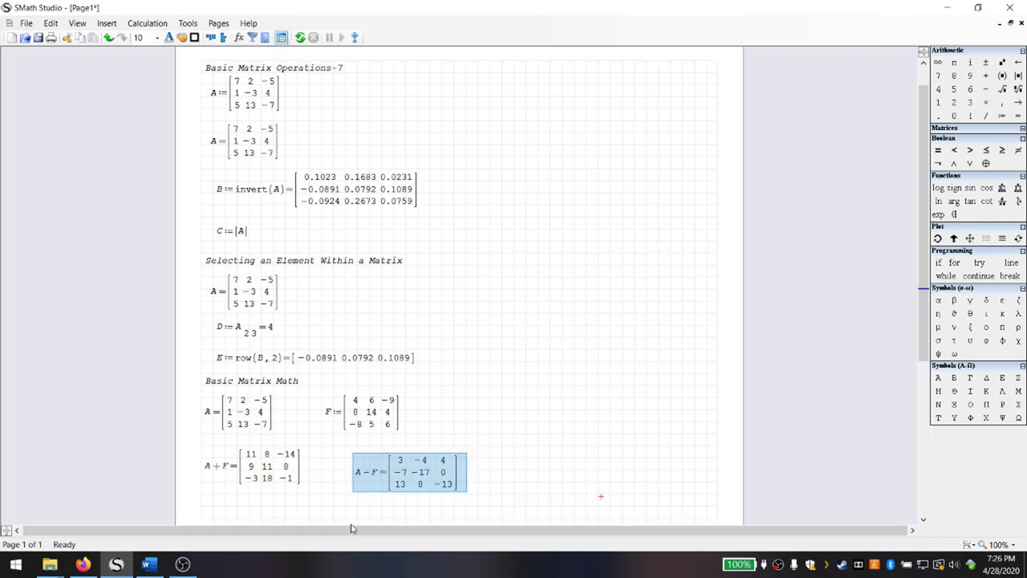
left_click(354, 507)
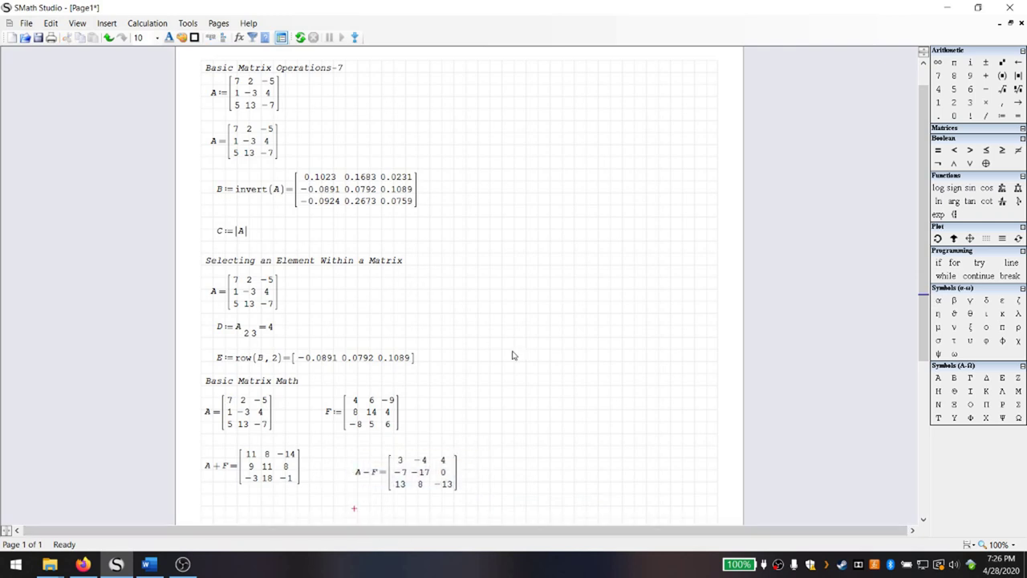
left_click_drag(506, 515, 353, 451)
left_click_drag(411, 476, 404, 485)
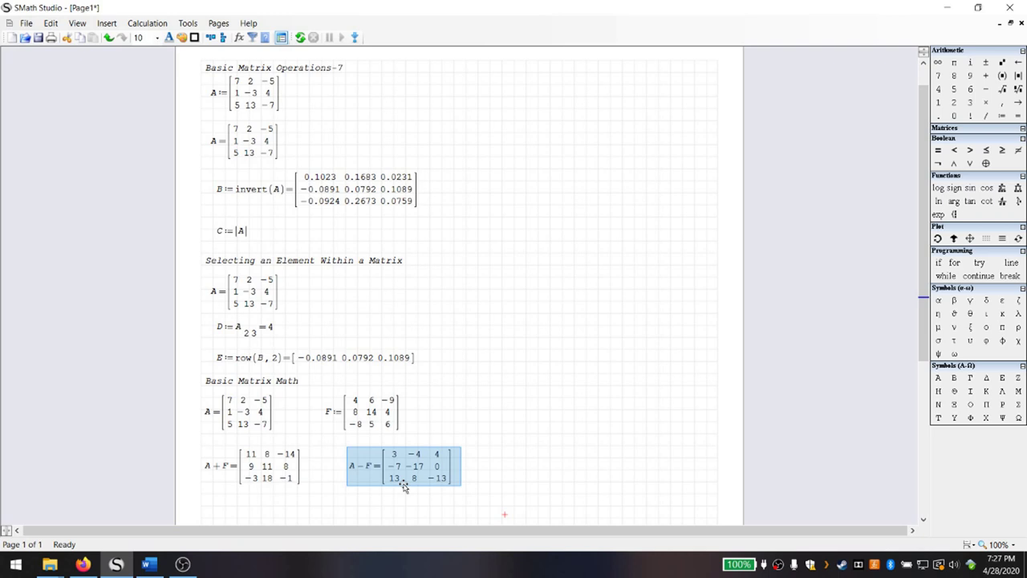
Define G as 5·F below the A+F result and evaluate it in the same expression.
scroll(404, 487, "down", 2)
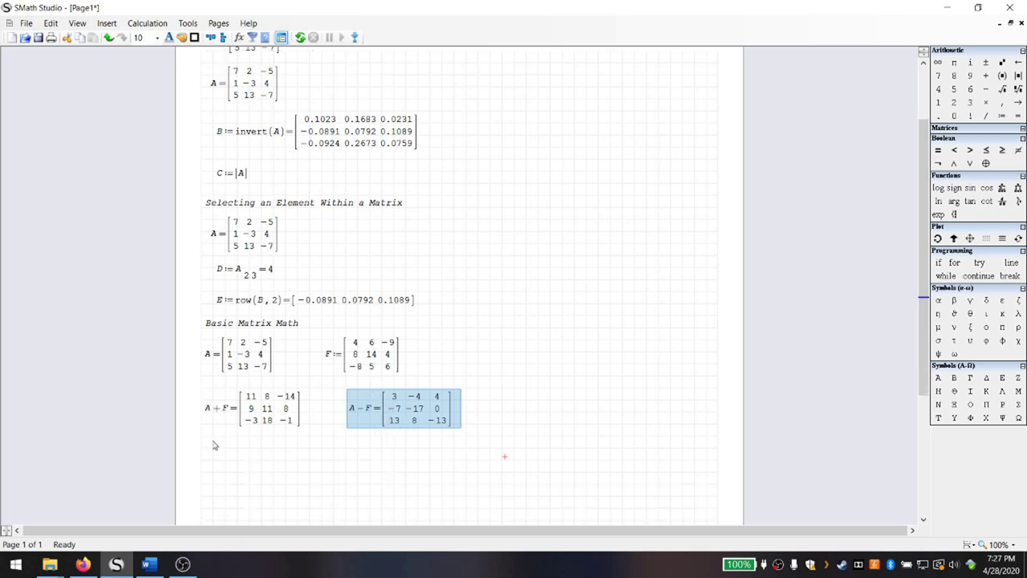
left_click(206, 447)
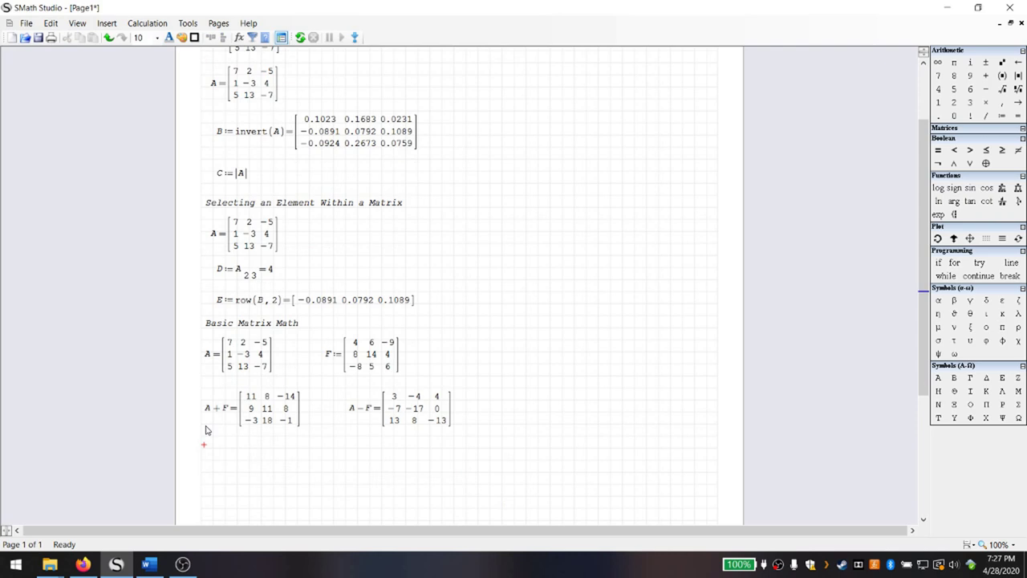
type("G")
type(":")
type("5")
type("*")
type("F")
type("=")
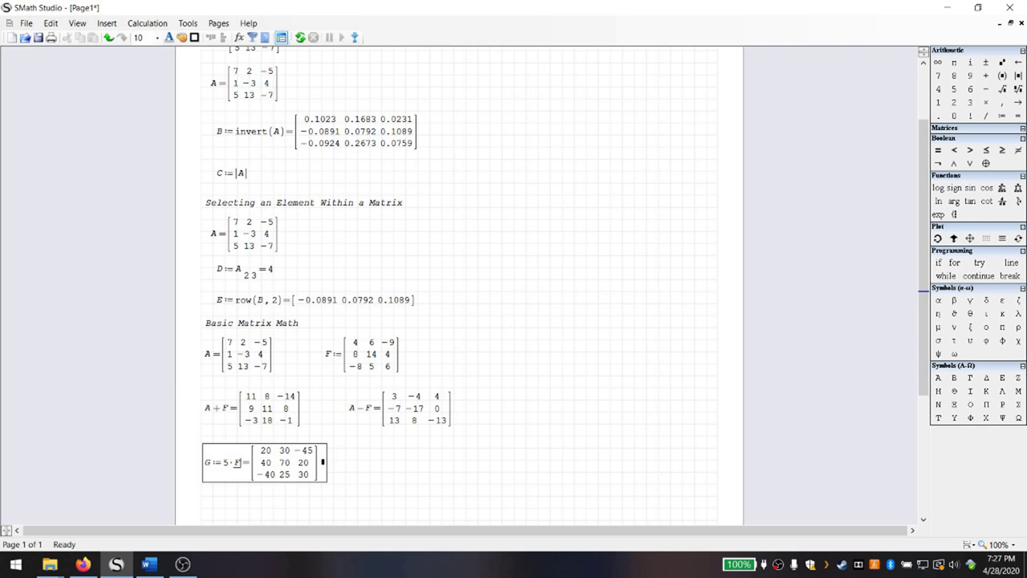
left_click(372, 486)
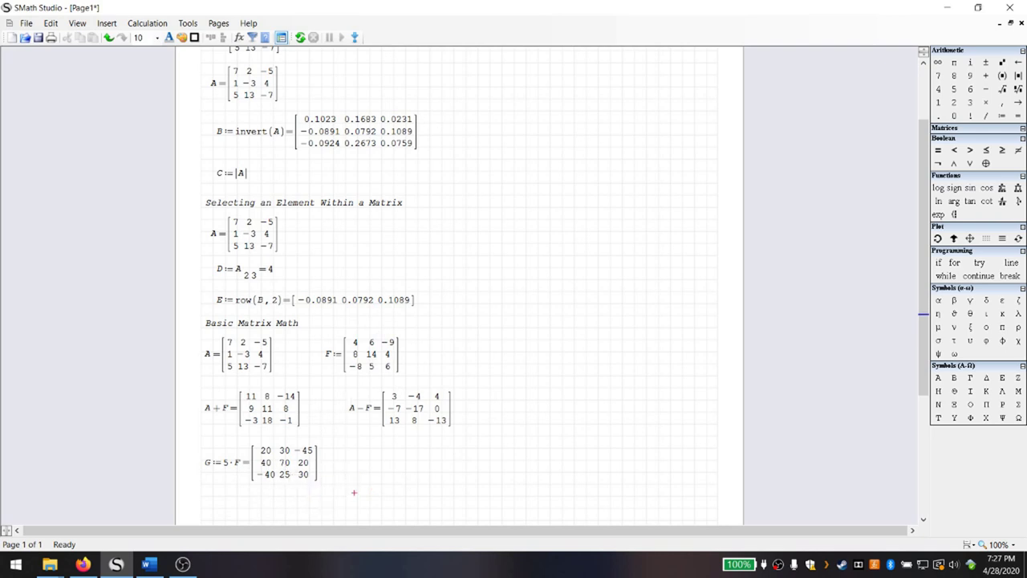
Define H as the product A·F below G and evaluate it in the same expression.
left_click(203, 504)
scroll(385, 457, "down", 2)
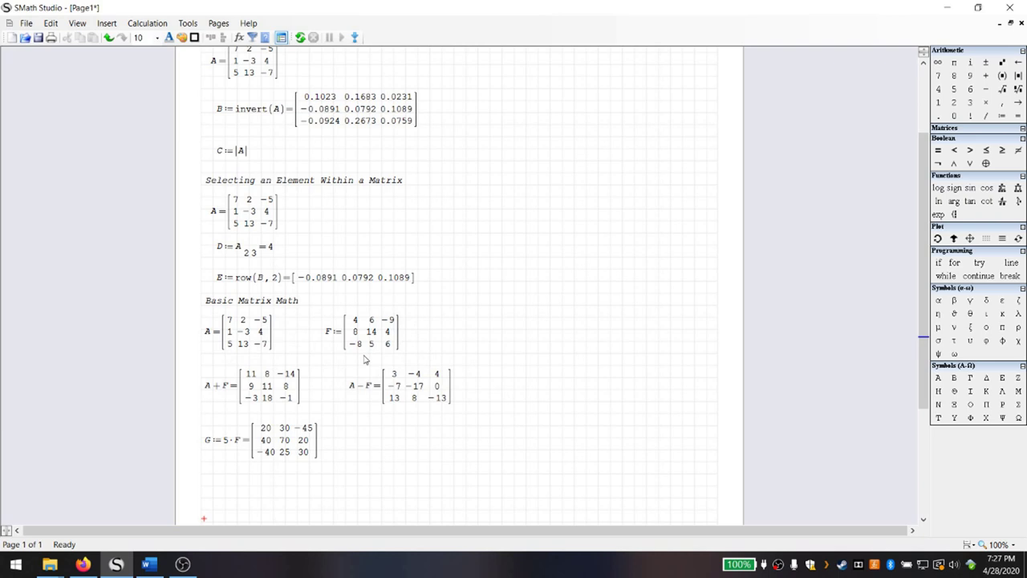
scroll(363, 358, "down", 1)
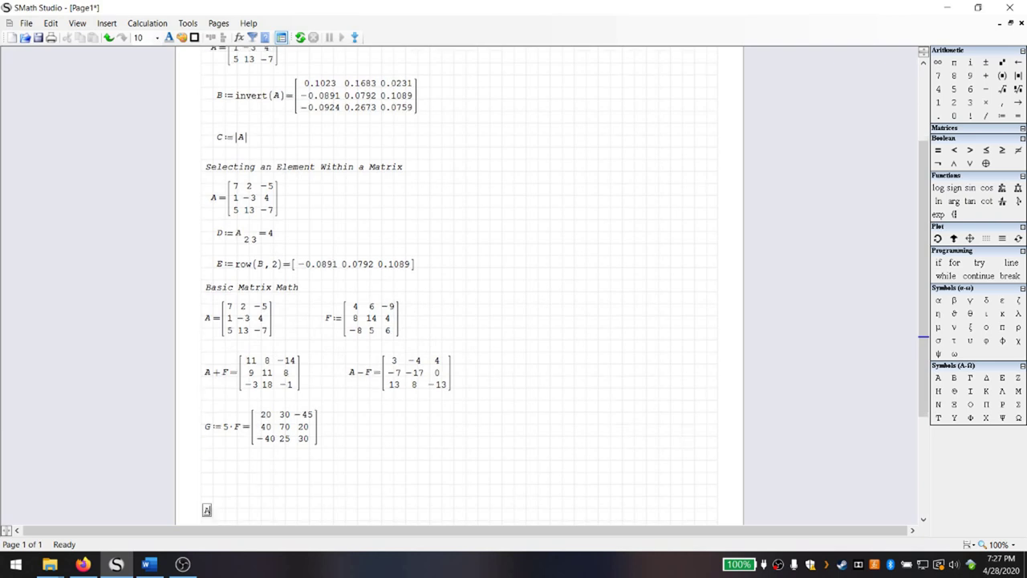
left_click(204, 498)
type("H:")
type("A")
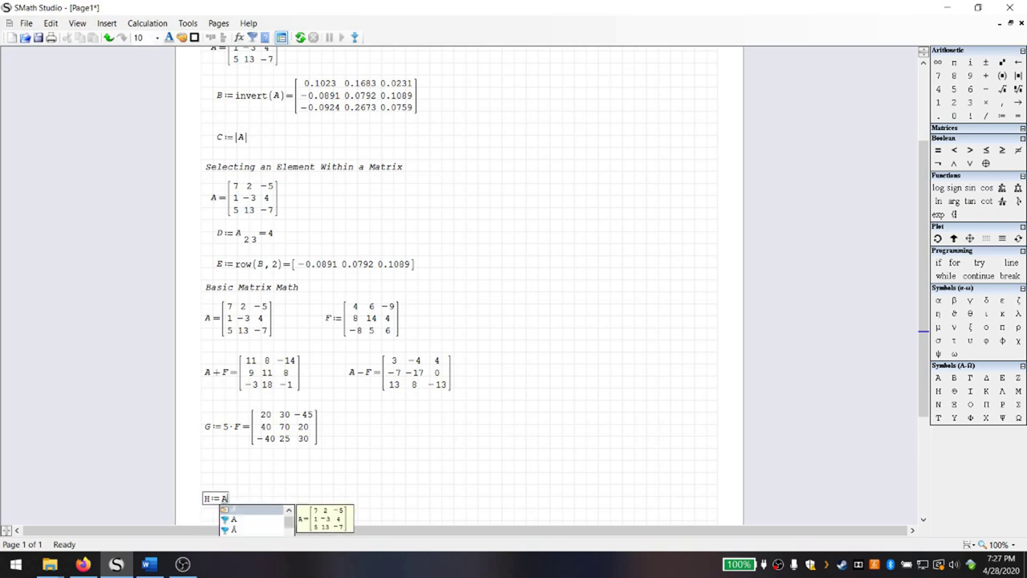
type("*F")
type("=")
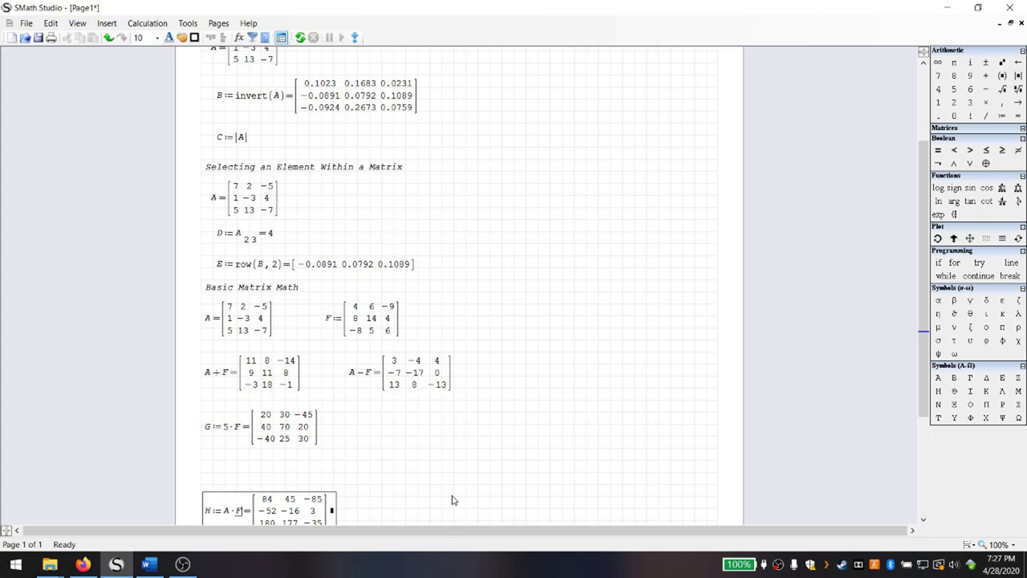
Move the H expression up so it sits directly beneath G.
scroll(451, 500, "down", 3)
left_click_drag(424, 491, 202, 446)
key("Up")
key("Up")
key("Up")
key("Up")
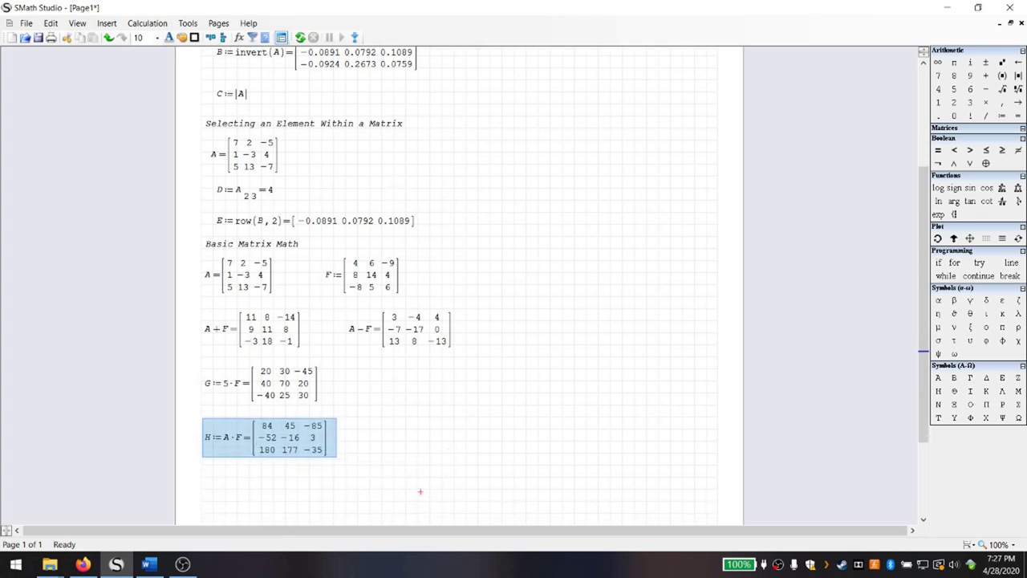
key("Up")
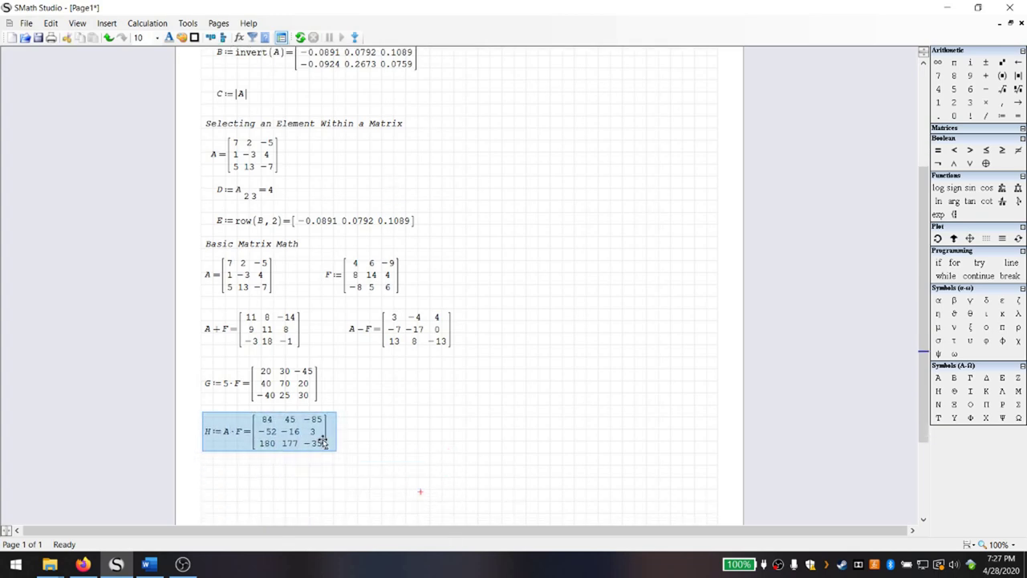
left_click(373, 431)
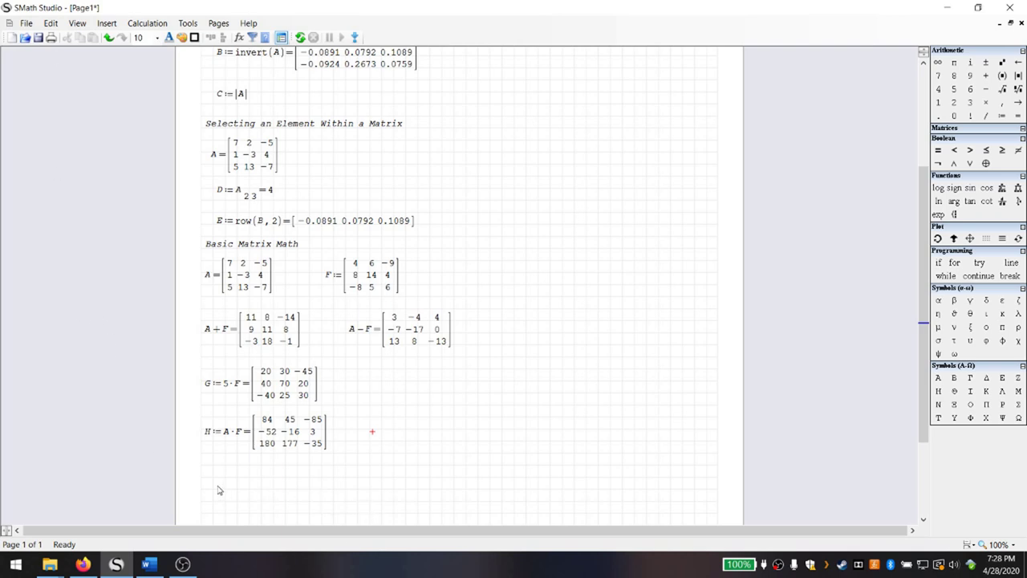
Add the text note "[3x1]x[3x3]" beside the H expression.
left_click(210, 461)
left_click(438, 419)
left_click(448, 432)
type("\"")
left_click(444, 430)
type("1x3")
key("BackSpace")
type("3")
key("Left")
key("Left")
key("Left")
type("(")
key("Right")
key("Right")
key("Right")
type("x[3")
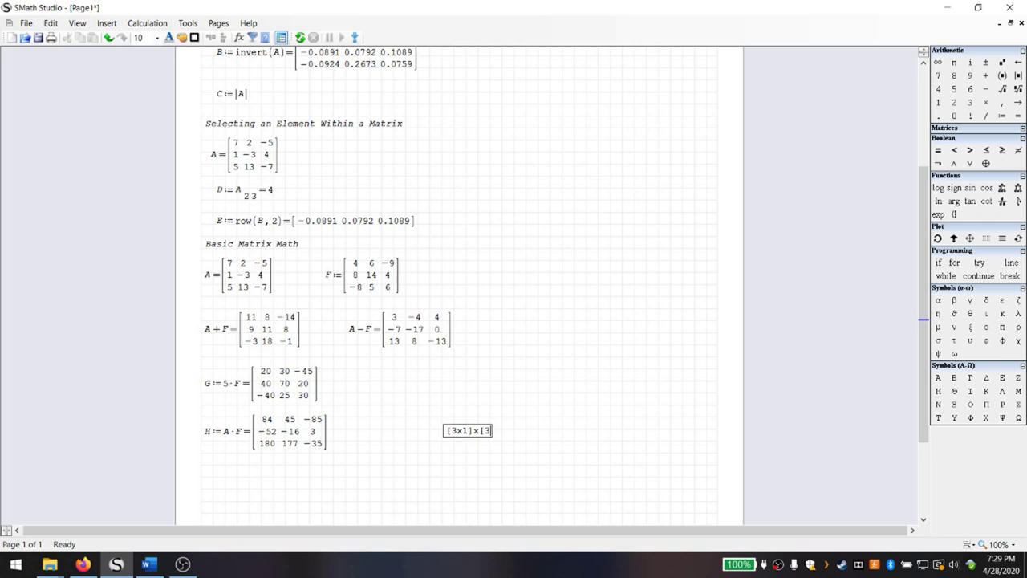
type("x3]")
Start a definition of I below H with an empty matrix of 3 rows and 1 column.
left_click(209, 468)
type("I:=")
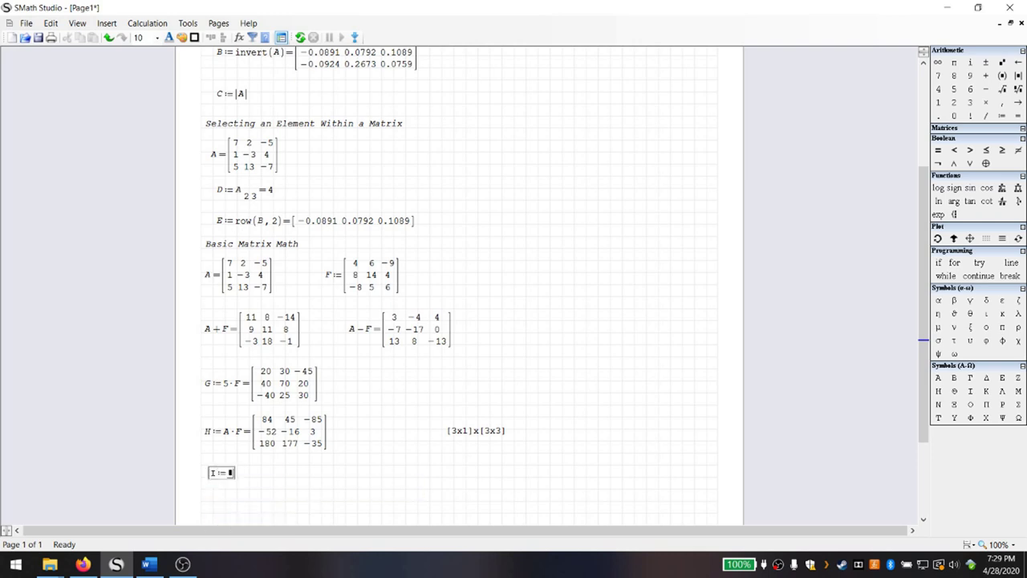
key("ctrl+m")
type("2")
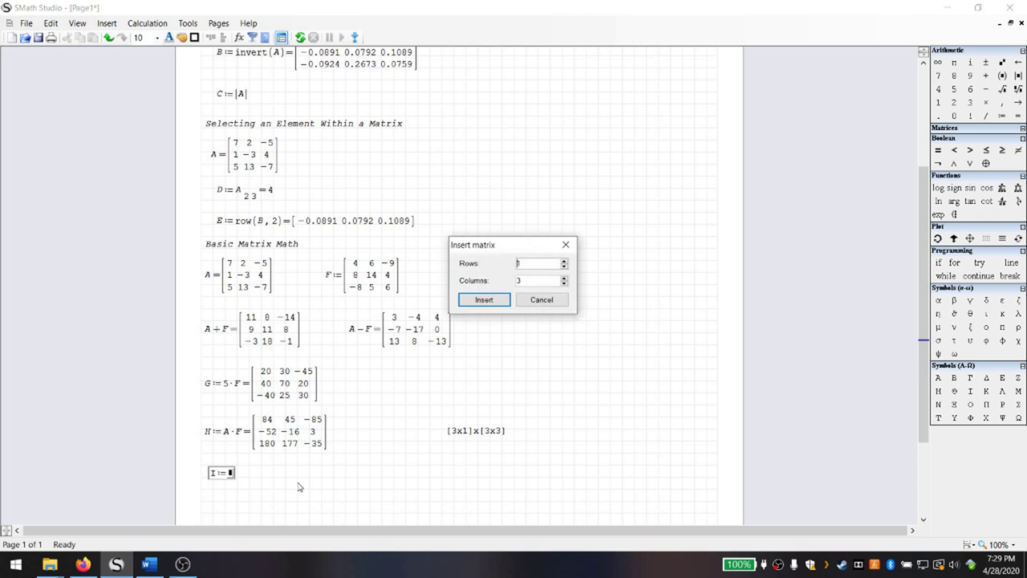
type("1")
key("Return")
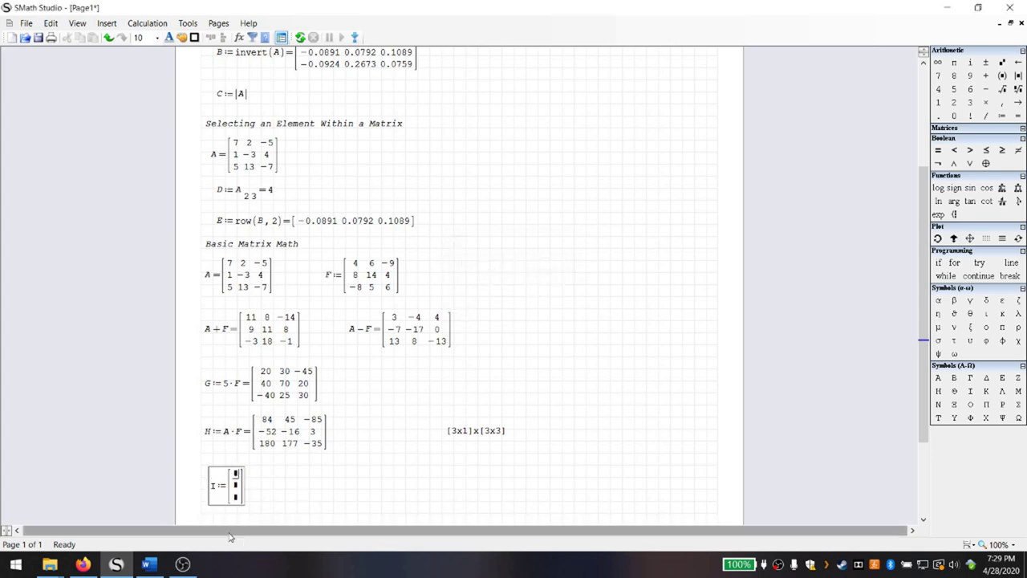
Fill the column matrix I with -5, 8 and 1.
scroll(369, 513, "up", 5)
scroll(507, 499, "down", 3)
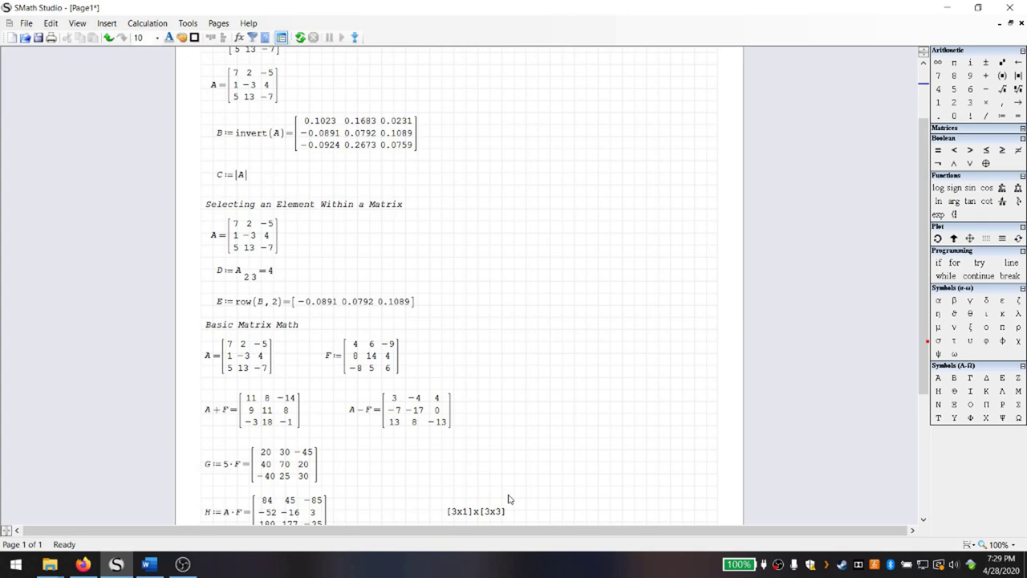
scroll(507, 499, "down", 3)
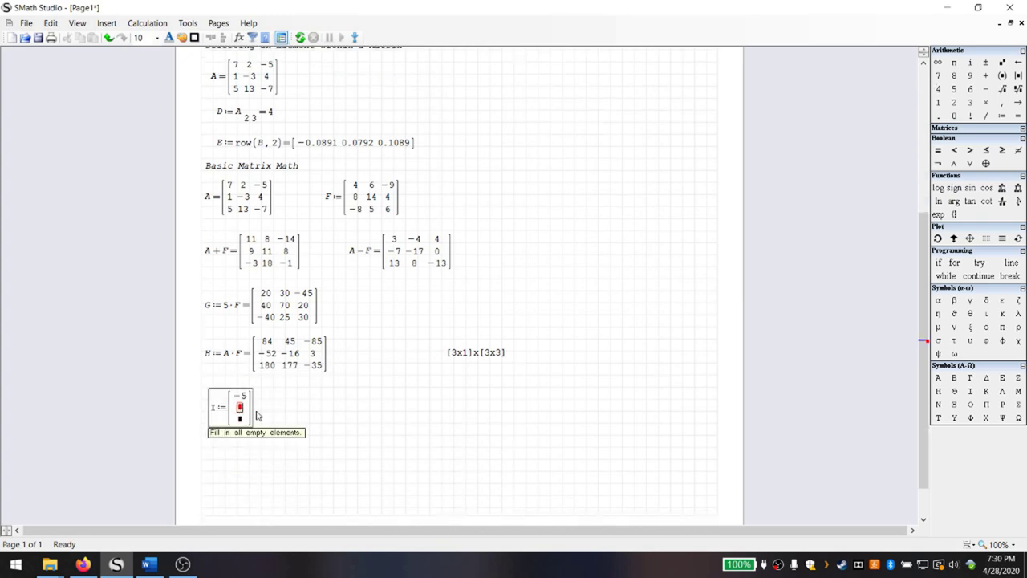
type("8")
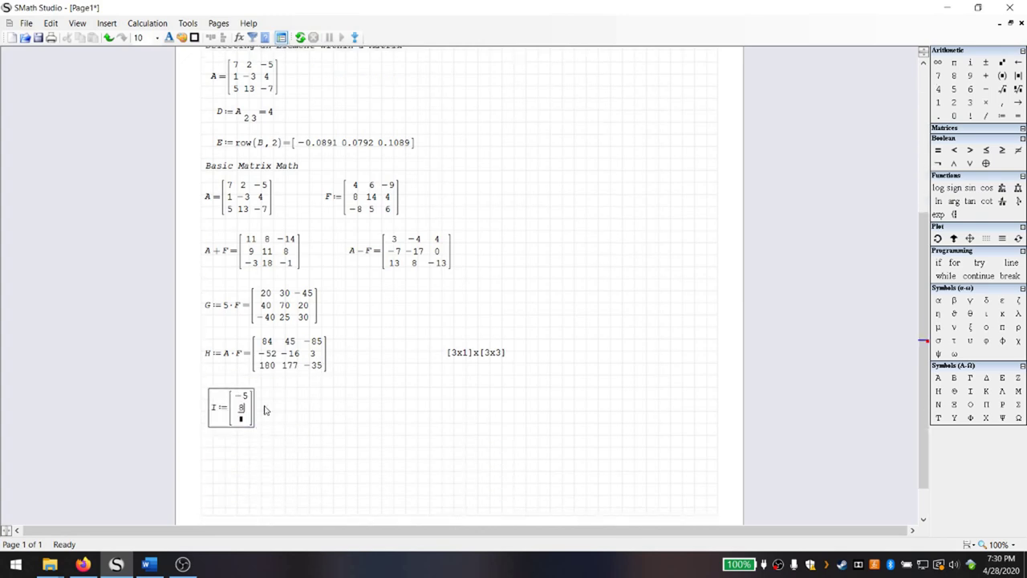
left_click_drag(250, 417, 249, 429)
left_click(245, 419)
type("1")
Try to evaluate the product I·H beside the definition of I.
left_click(329, 410)
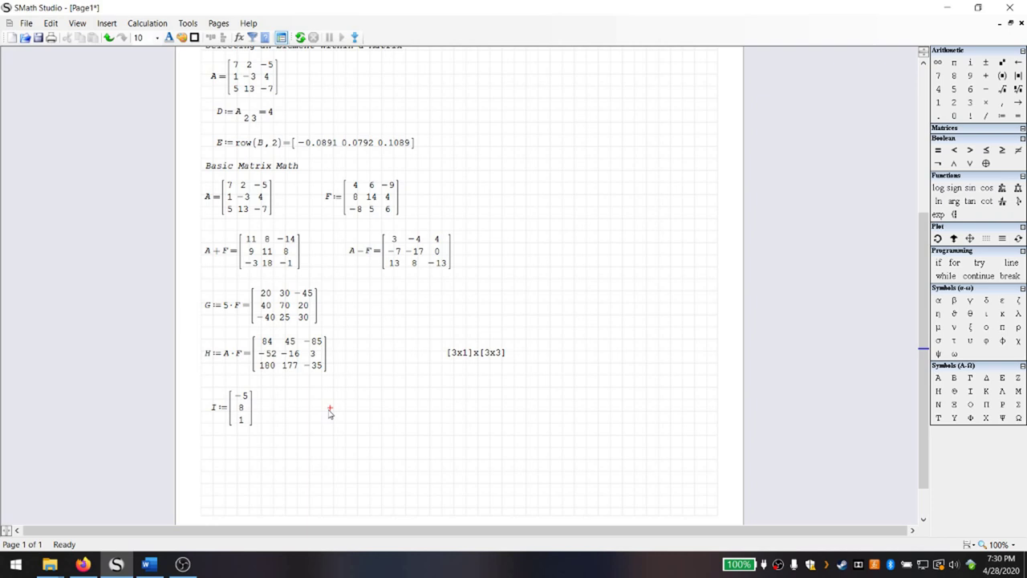
type("I*")
type("H=")
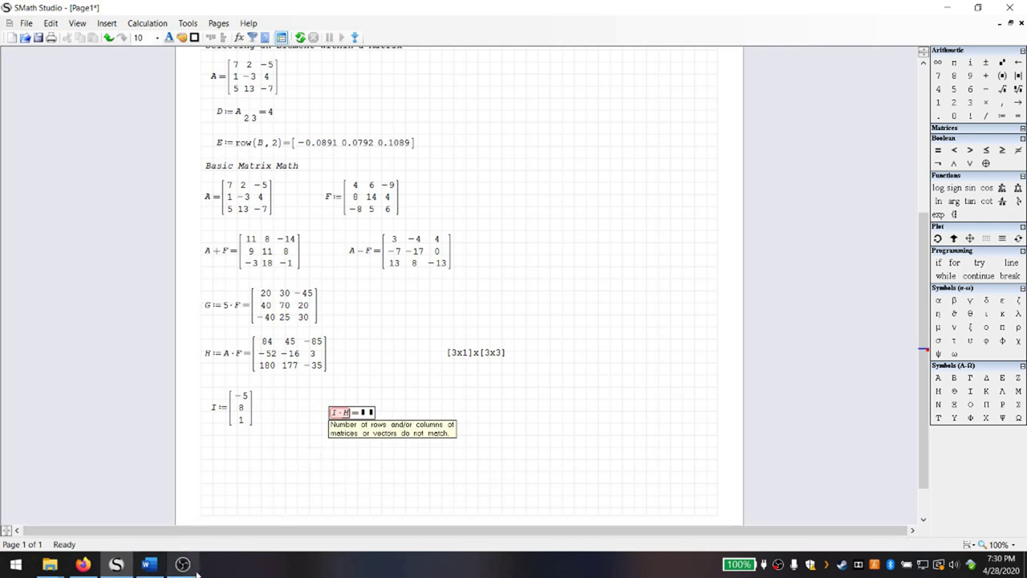
Delete the definition of I together with the product I·H beside it.
left_click(148, 564)
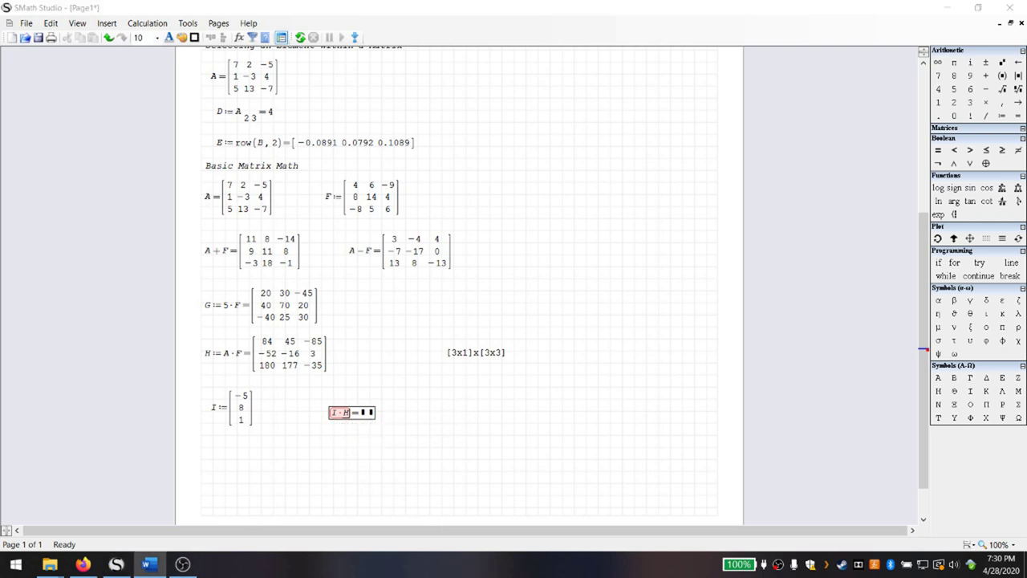
left_click_drag(463, 437, 223, 417)
left_click_drag(409, 432, 165, 389)
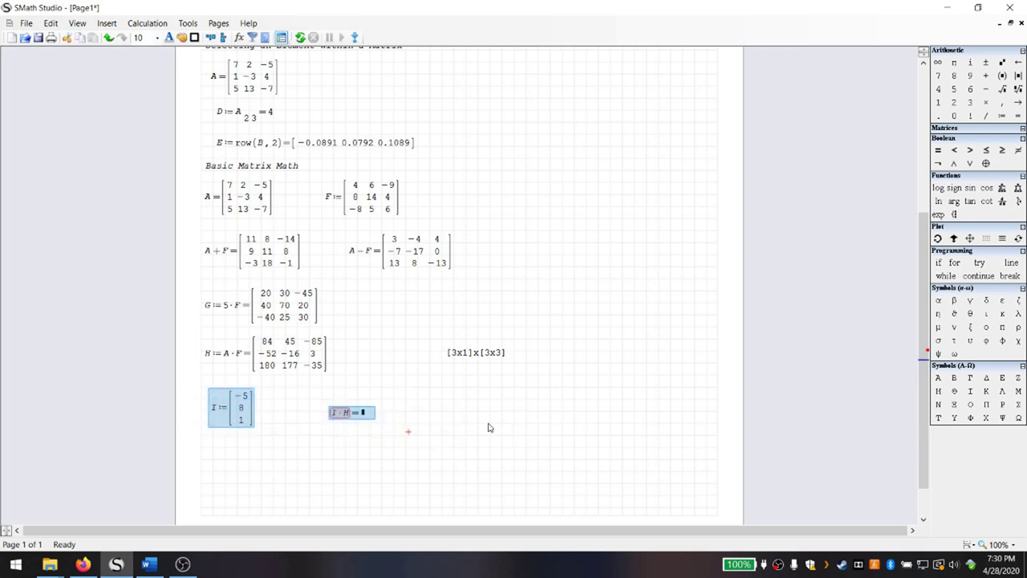
left_click(454, 453)
left_click_drag(576, 461, 183, 390)
key("Delete")
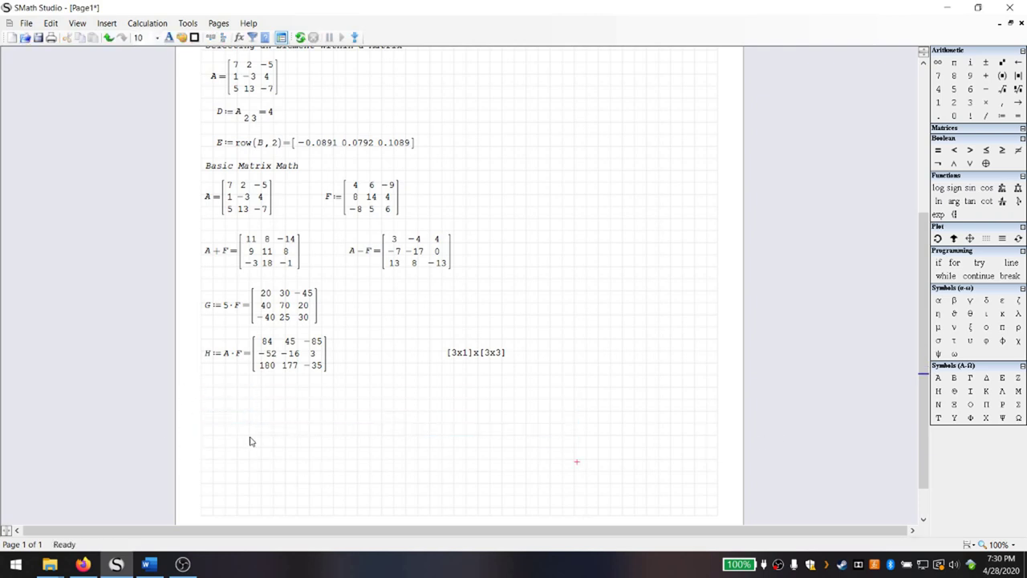
left_click(209, 390)
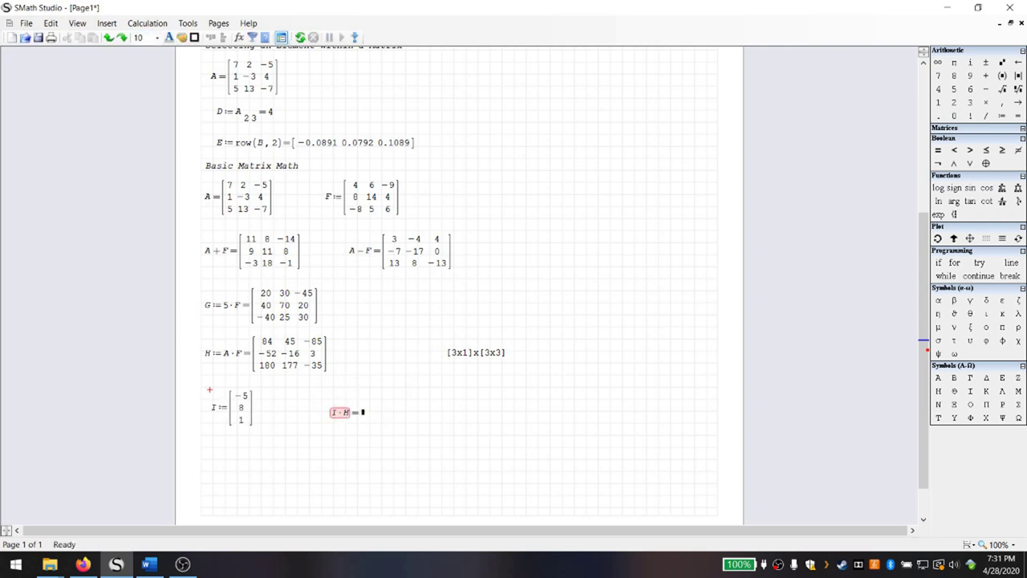
Delete the product I·H and start a definition of J below the column matrix I.
left_click_drag(397, 465, 329, 401)
key("Delete")
left_click(227, 441)
left_click(221, 443)
type("J:=")
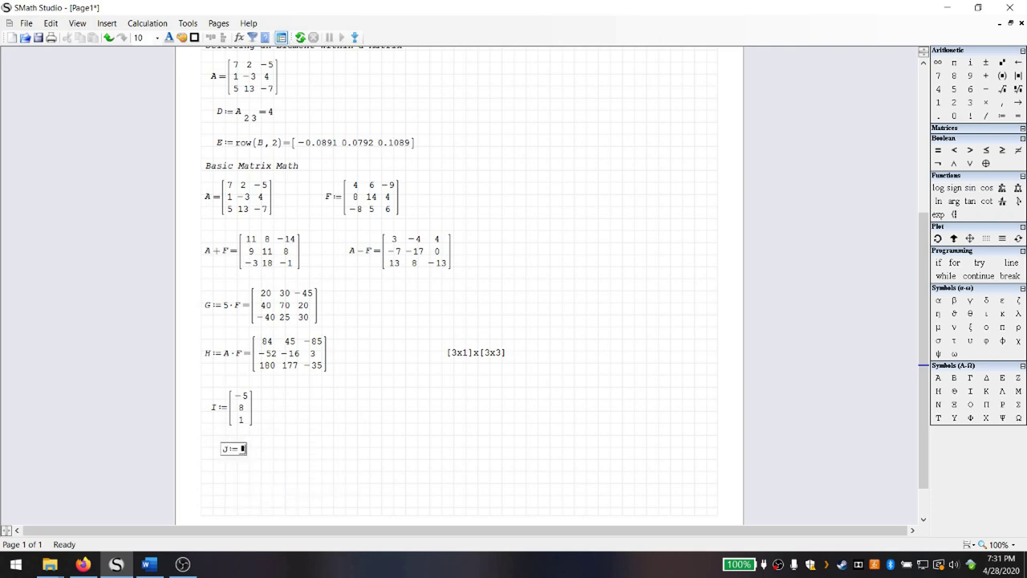
Insert the transpose function on the right-hand side of the J definition.
left_click(105, 24)
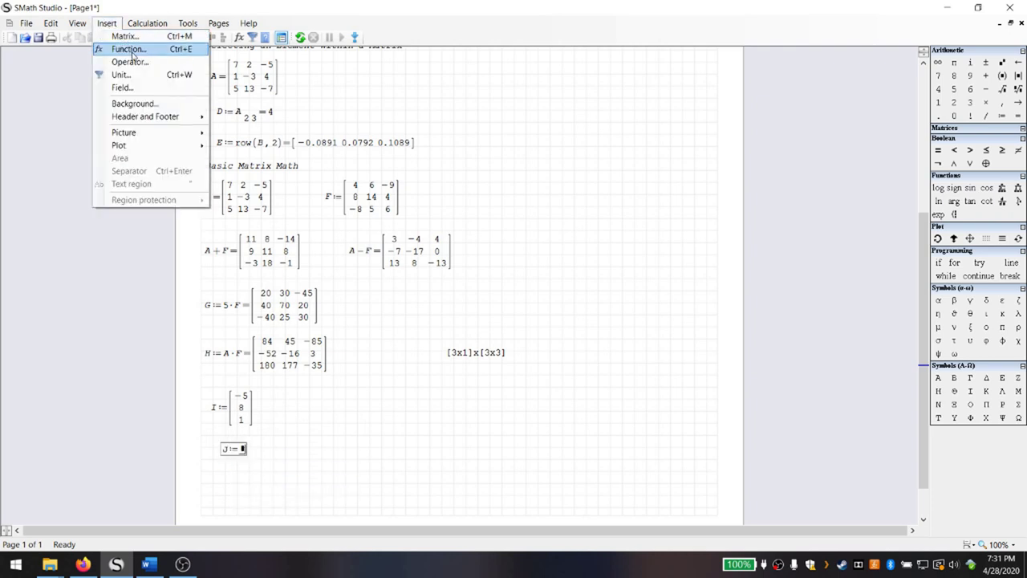
left_click(126, 49)
scroll(562, 195, "down", 20)
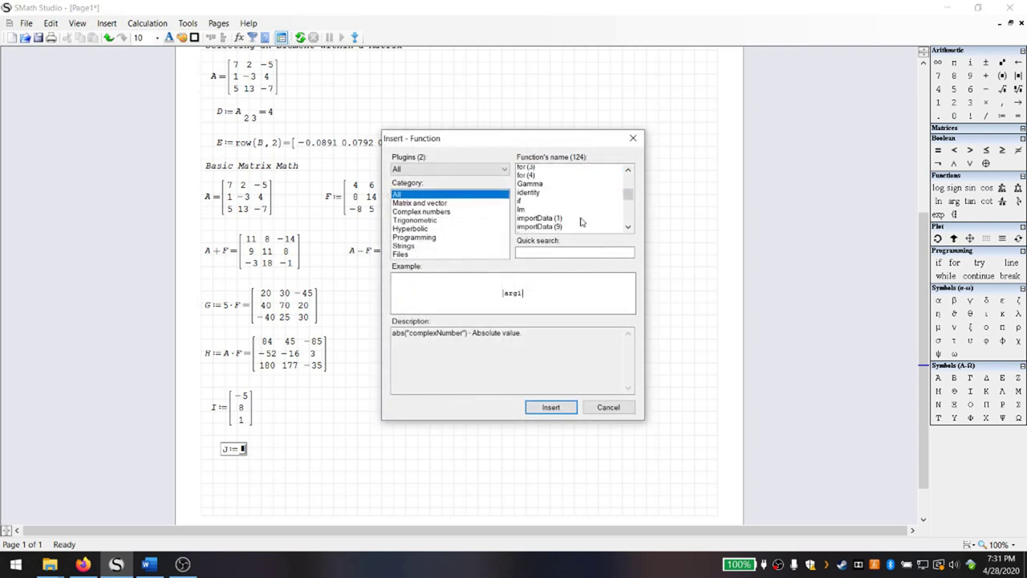
scroll(573, 221, "down", 7)
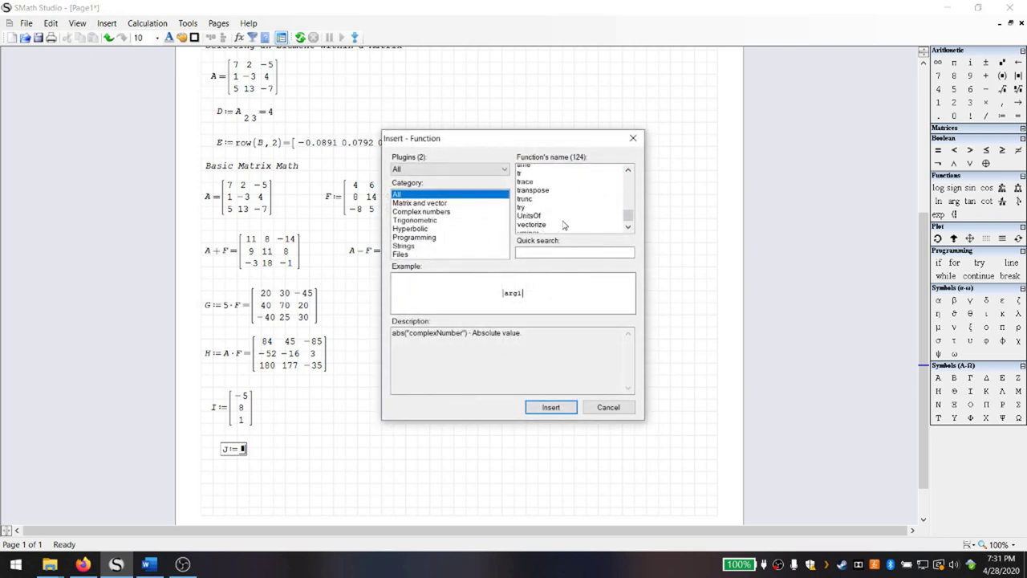
left_click(542, 177)
left_click(551, 407)
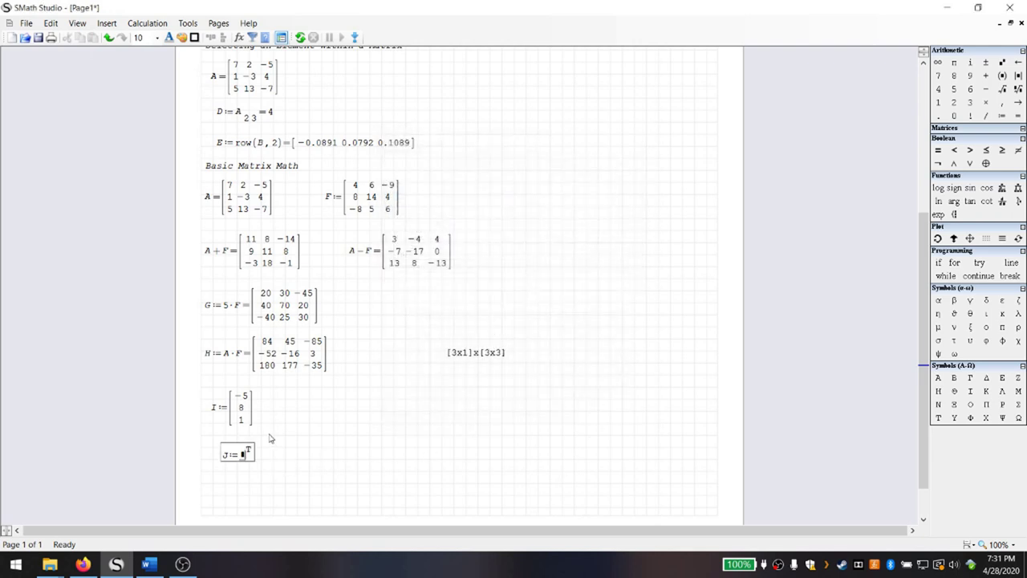
Enter I as the matrix that J transposes and evaluate the expression.
type("I")
key("Escape")
type("=[-5 8 1")
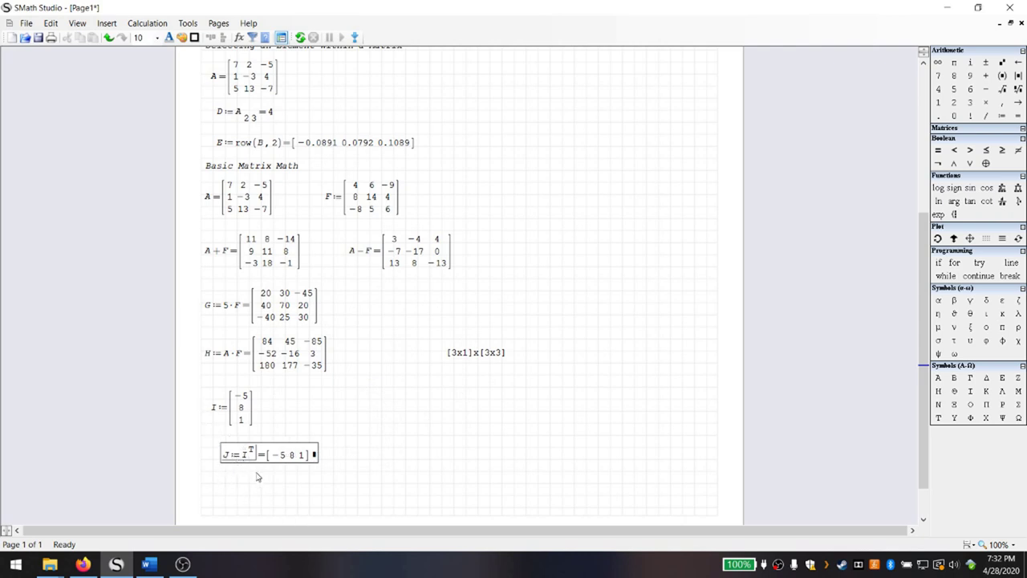
left_click(281, 486)
Add the text heading "Vectors" in the upper-left corner of the second page.
scroll(333, 488, "down", 1)
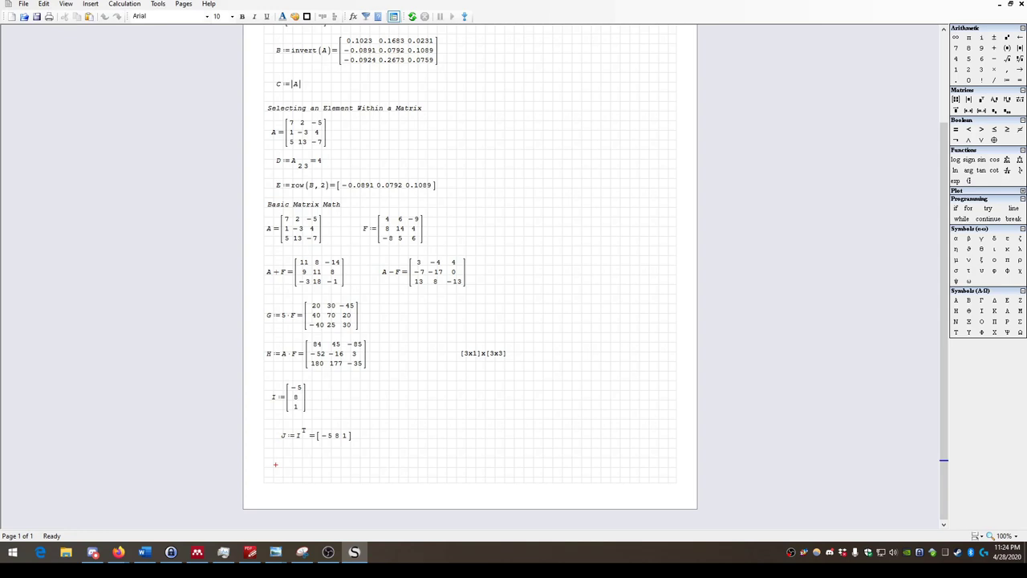
key("Down")
key("Down")
key("Down")
key("Down")
key("Down")
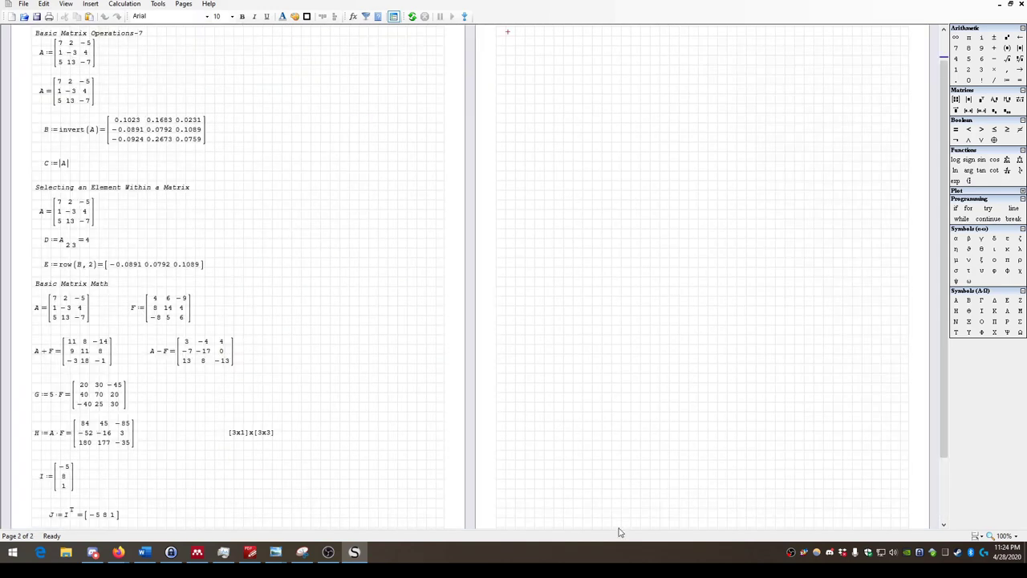
scroll(329, 233, "up", 1)
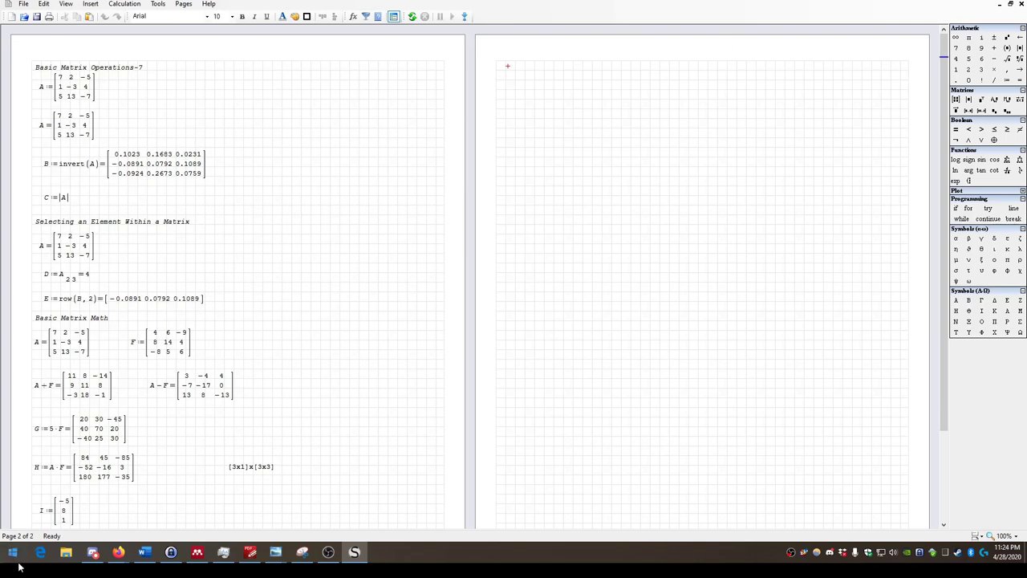
scroll(88, 481, "down", 3)
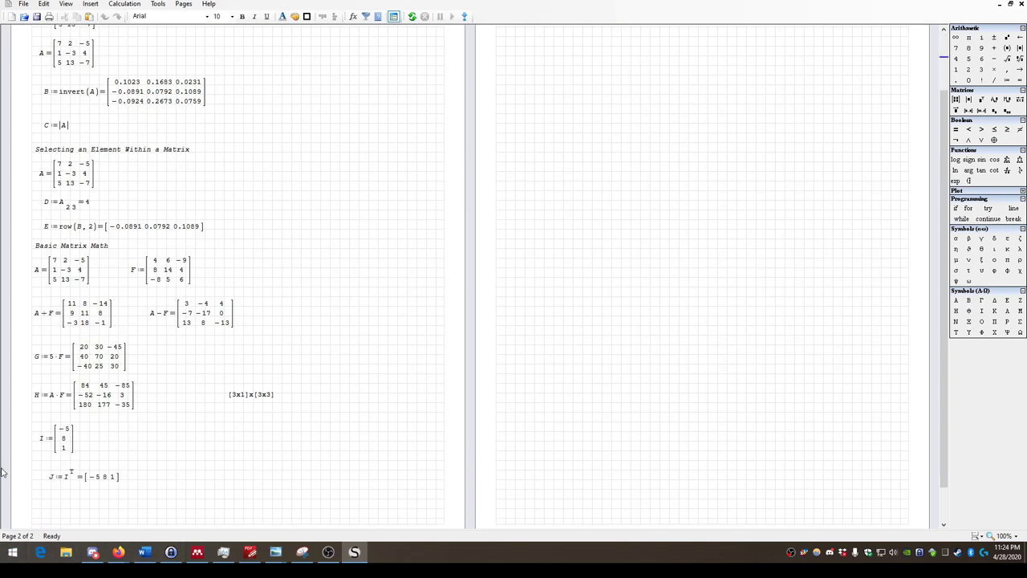
scroll(364, 360, "up", 3)
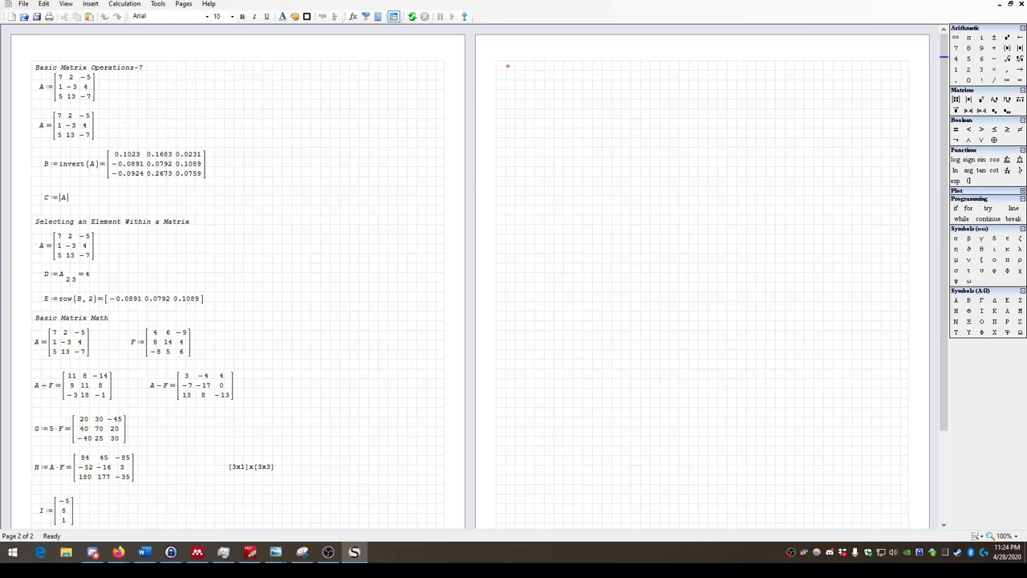
key("quotedbl")
type("Vectors")
left_click_drag(630, 133, 505, 65)
Start a definition of A below the Vectors heading with an empty matrix of 3 rows and 1 column.
left_click(500, 82)
type("A:=")
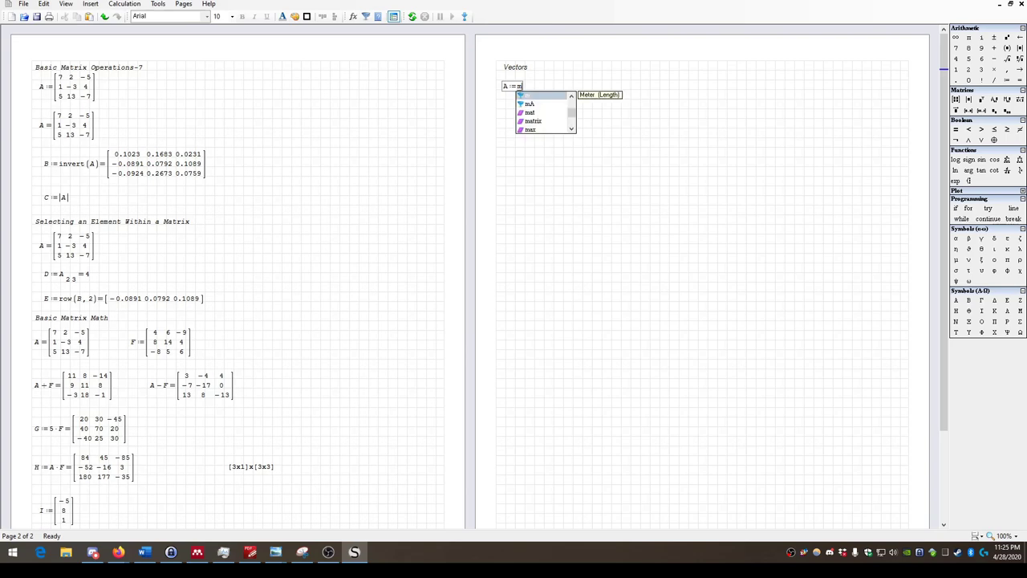
key("ctrl+m")
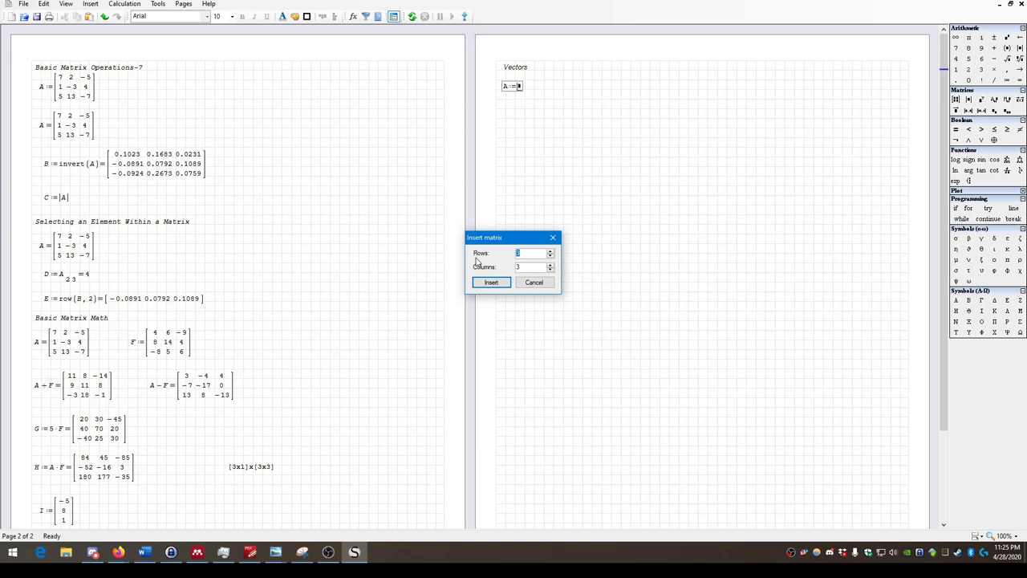
left_click(550, 256)
left_click(551, 256)
left_click(551, 251)
left_click(551, 252)
left_click(487, 282)
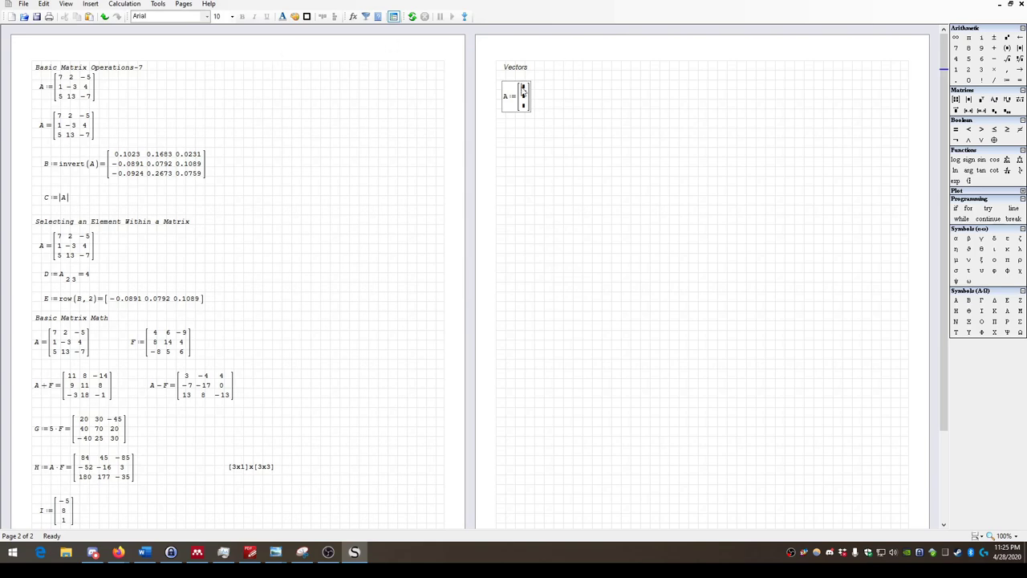
Fill the column vector A with 4, 2 and 1 and place it just below the Vectors heading.
left_click(143, 68)
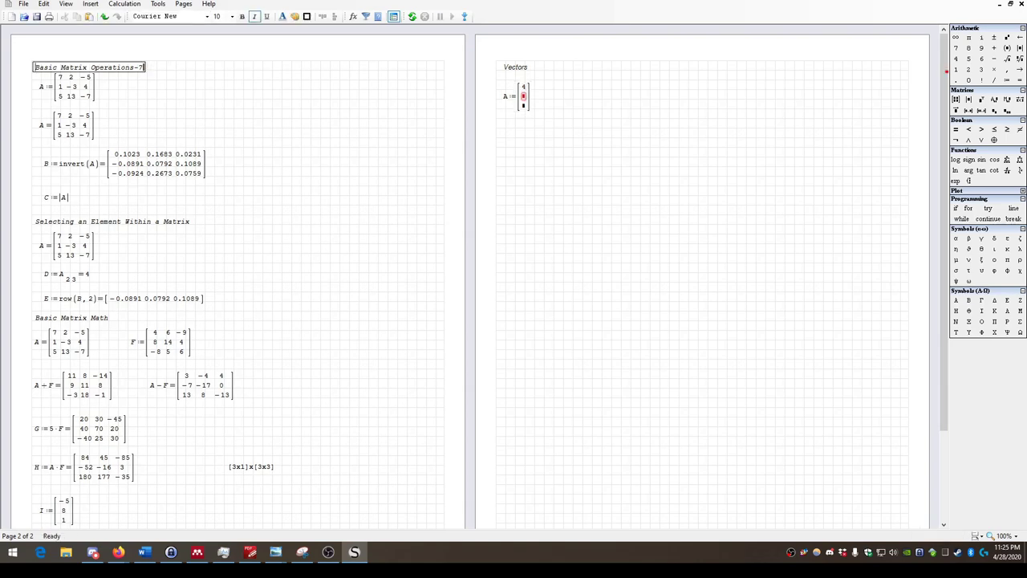
left_click(41, 86)
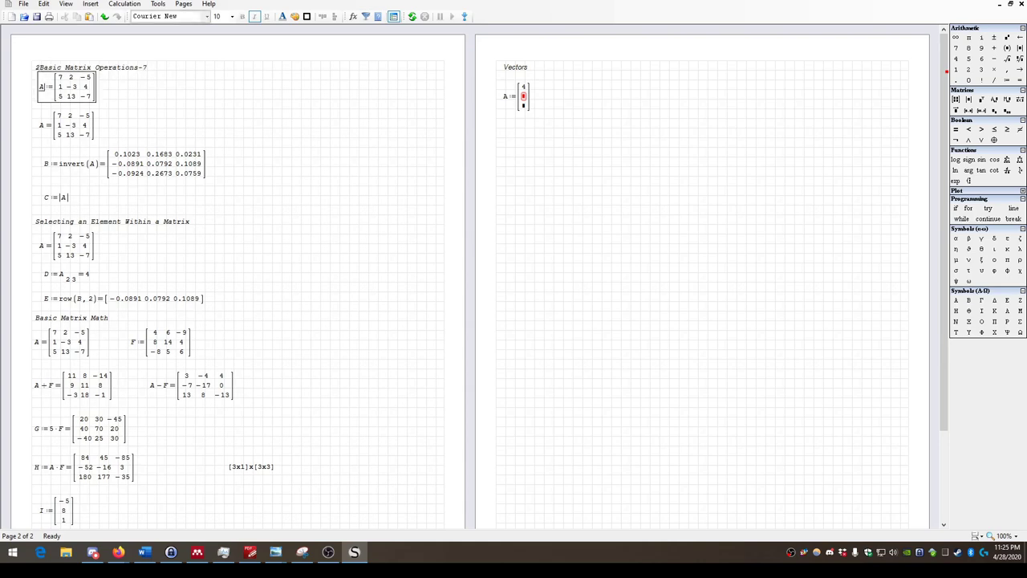
left_click(525, 96)
type("2")
left_click(523, 105)
type("1")
left_click_drag(599, 120, 497, 75)
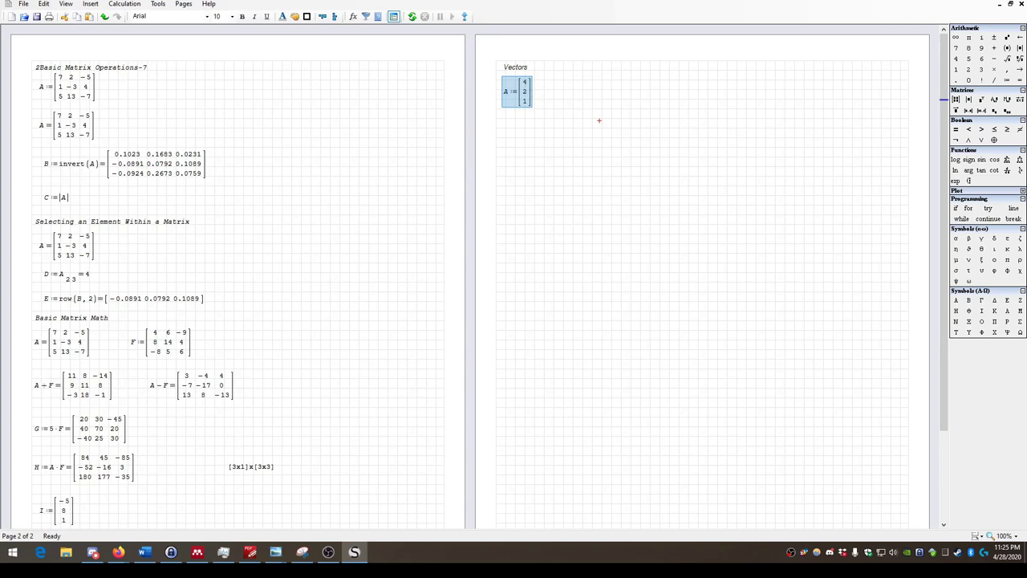
Start a definition of B beside vector A with an empty matrix of 3 rows and 1 column.
left_click(682, 97)
type("B:=")
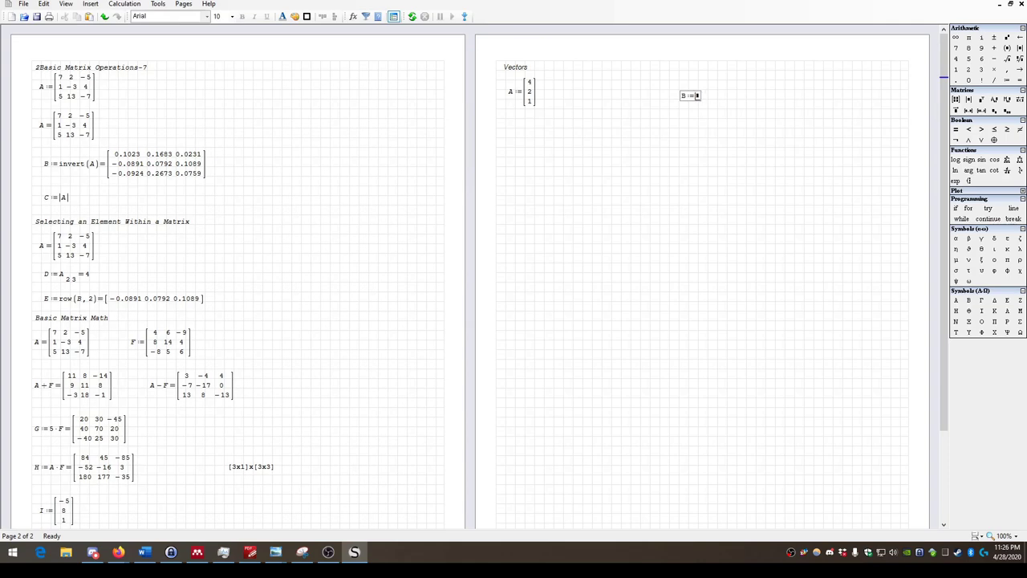
key("ctrl+m")
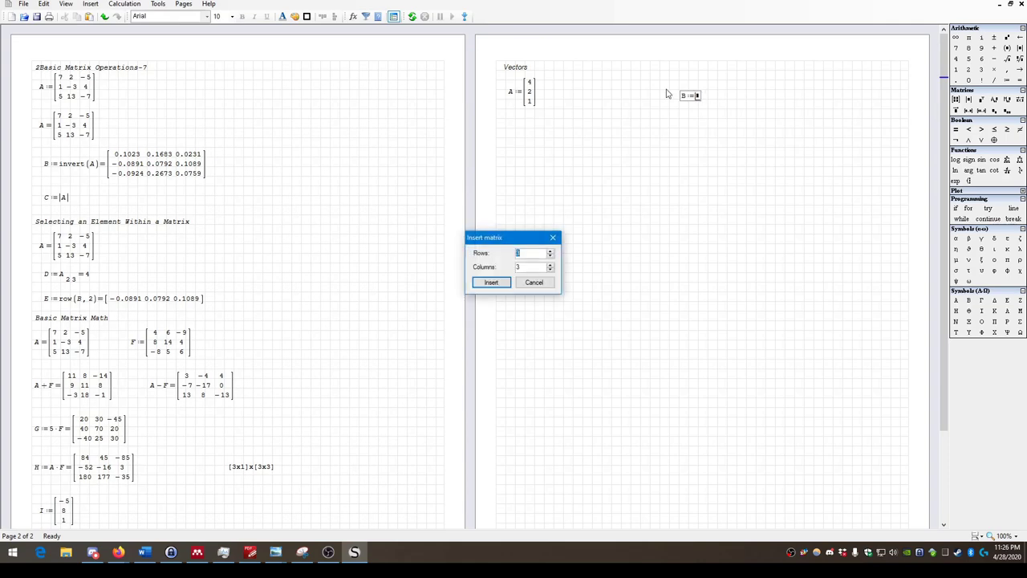
left_click(550, 270)
left_click(549, 270)
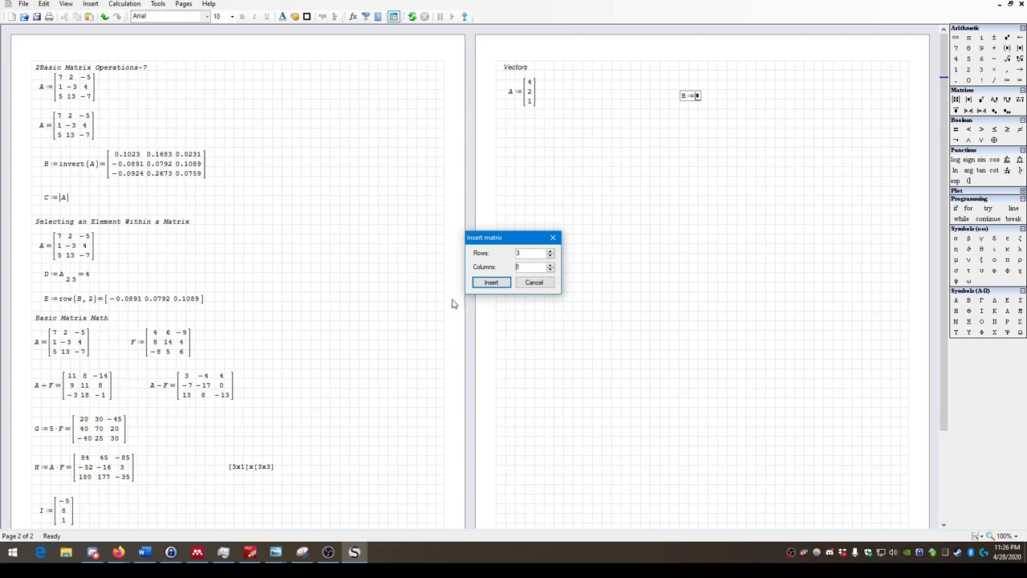
left_click(491, 282)
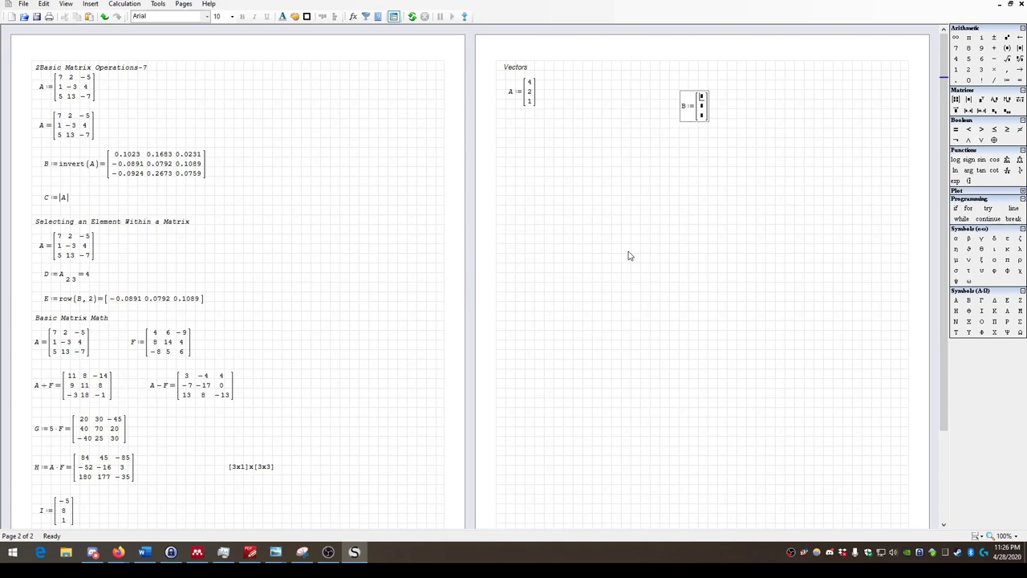
Fill the column vector B with -3, 7 and -4, and move it closer to and level with A.
type("-3")
left_click(36, 67)
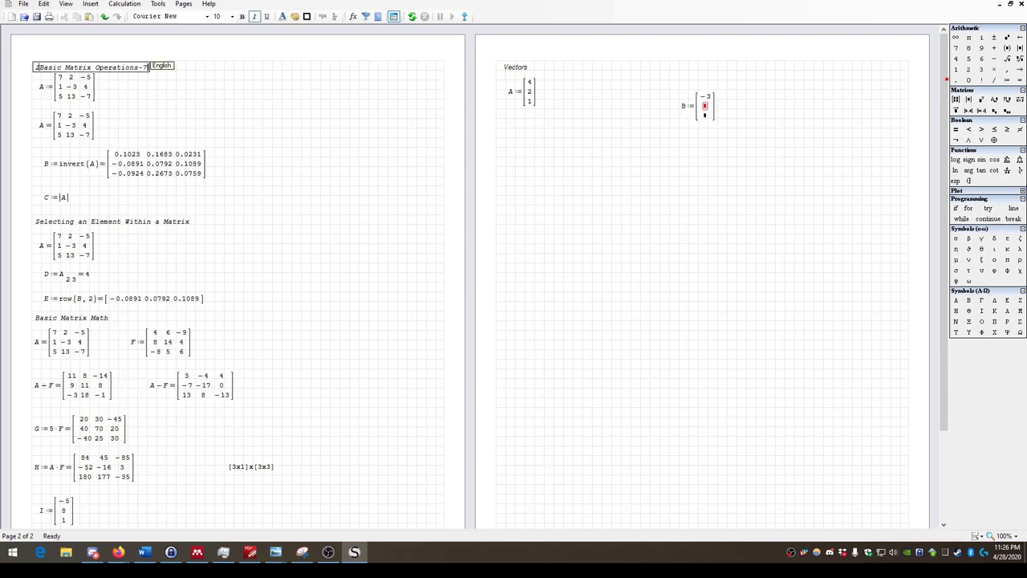
type("7")
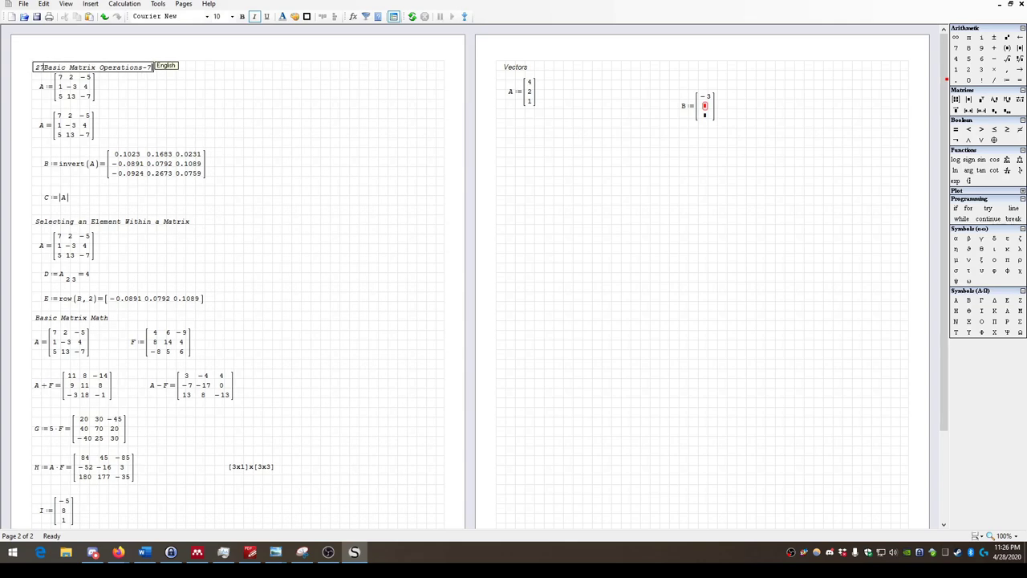
left_click(705, 110)
type("7")
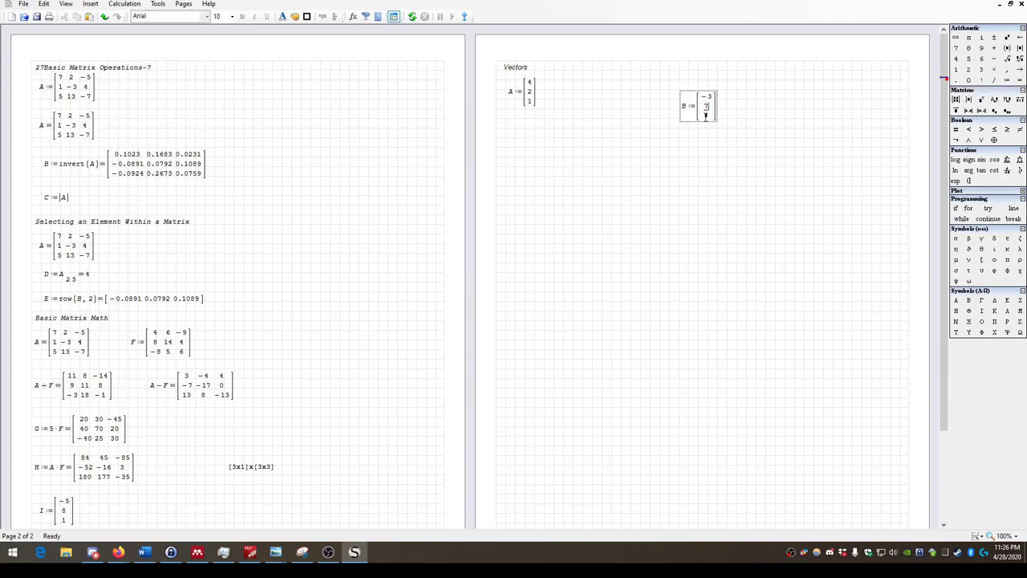
left_click(706, 116)
type("-4")
left_click_drag(793, 178, 564, 148)
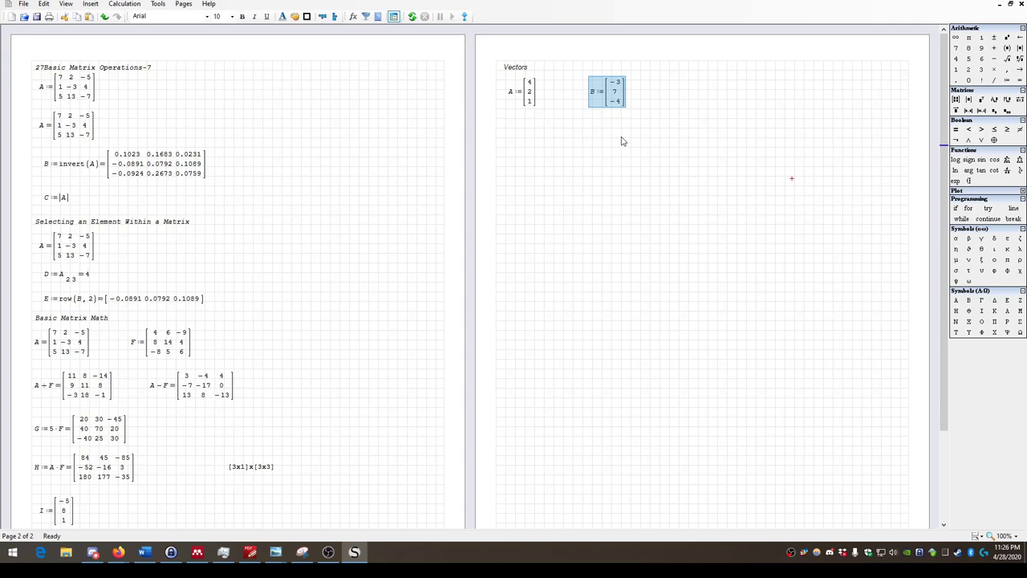
Add the text label "Dot Product:" directly below vector A.
left_click(513, 121)
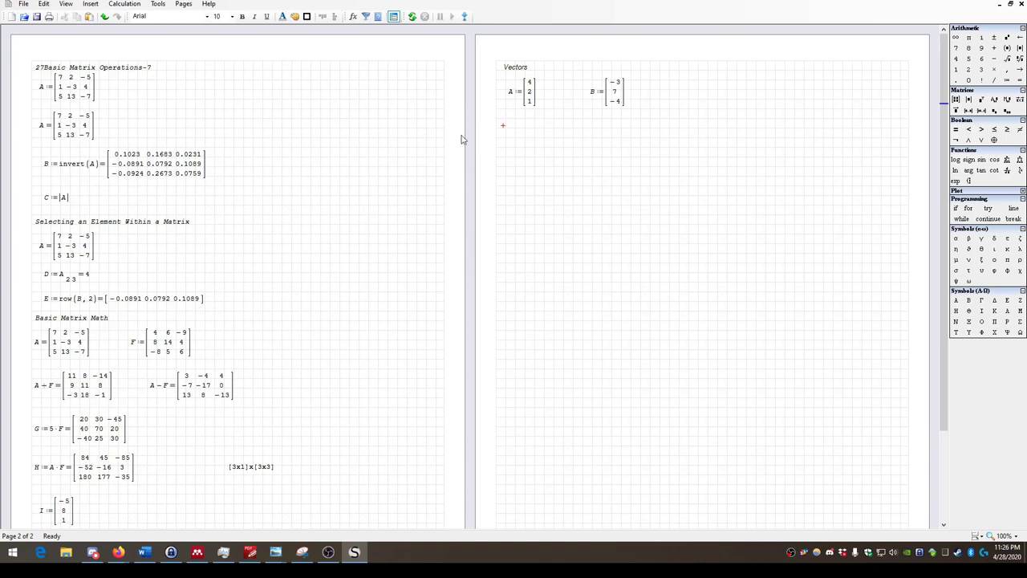
type("Dot Produc")
left_click_drag(527, 192, 513, 118)
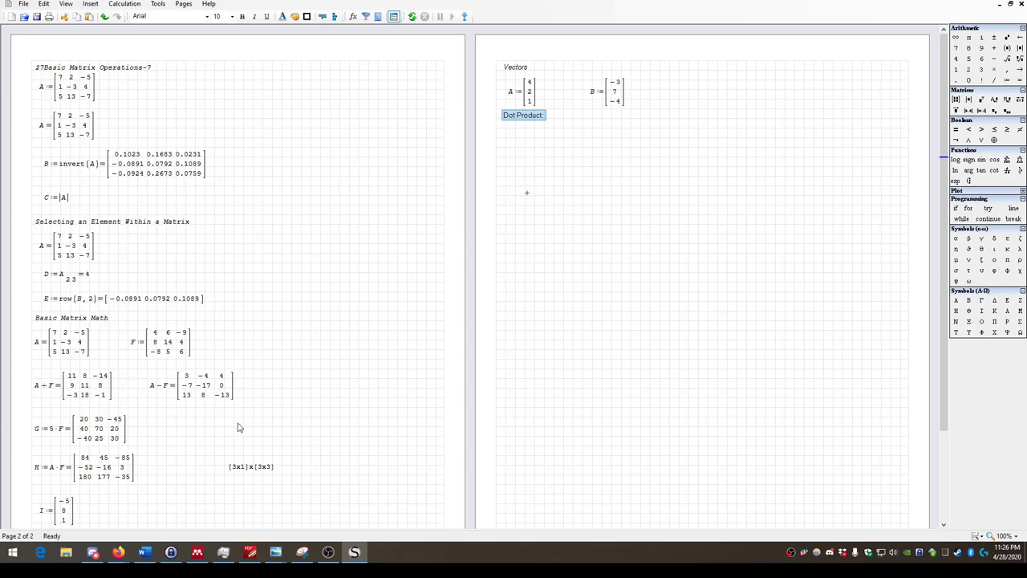
scroll(236, 426, "down", 2)
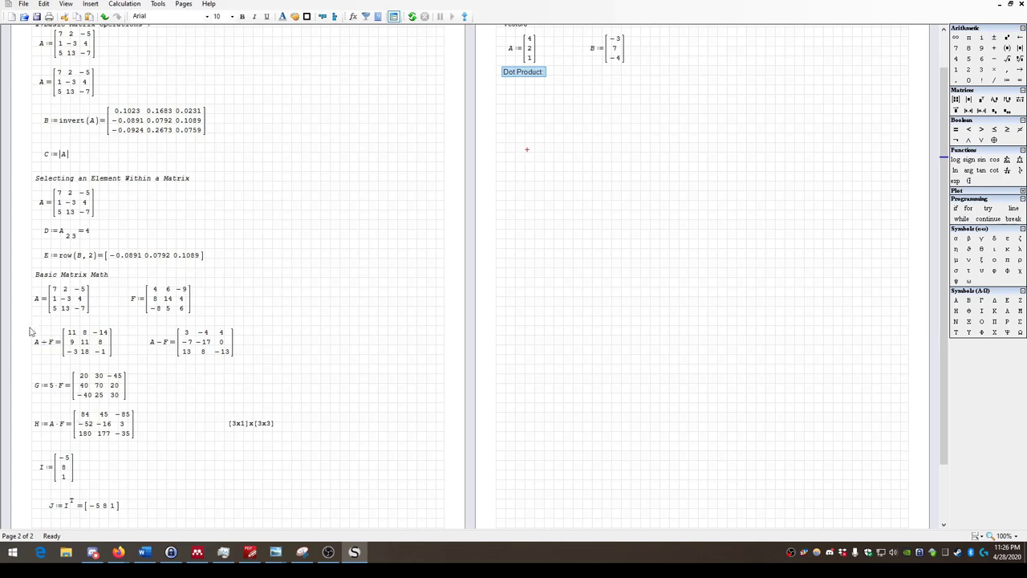
scroll(412, 388, "up", 2)
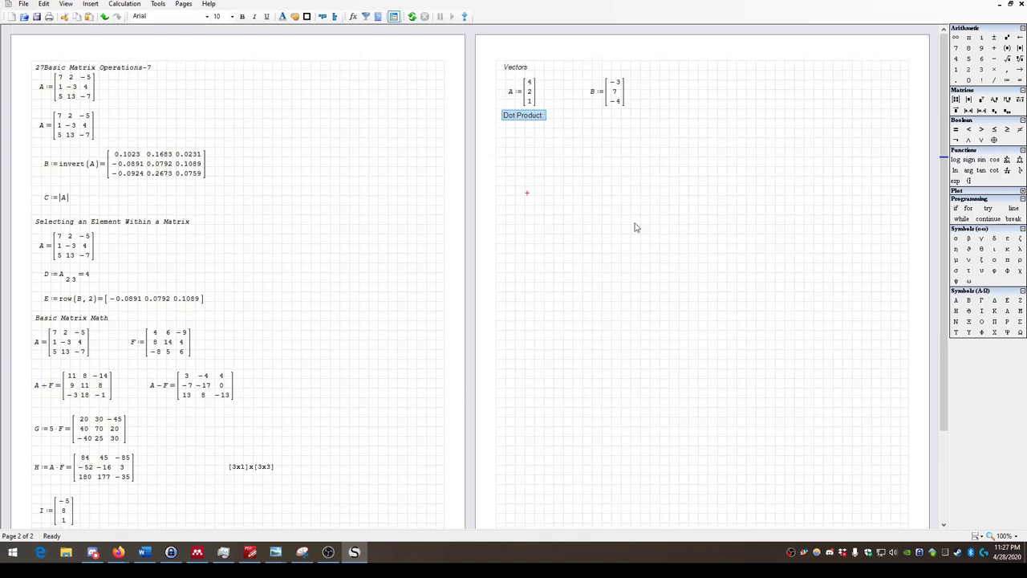
Add the text note "[3,1]" to the right of vector B.
left_click(509, 128)
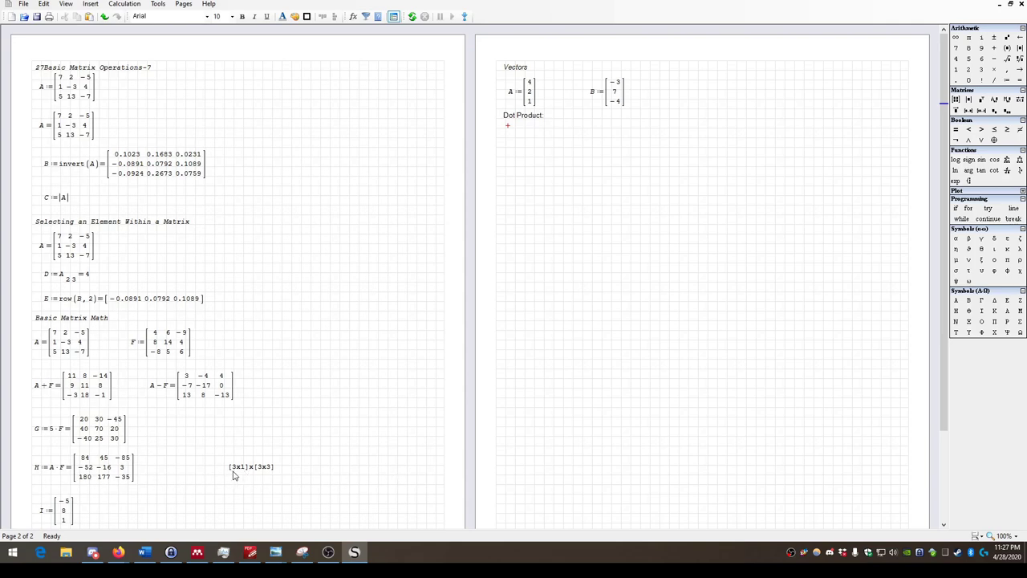
left_click(724, 79)
key("quotedbl")
type("3,1]")
Add a second text note "[3,1]" beside the first one and align the two closely on the same line.
left_click(754, 82)
type("3,1")
key("BackSpace")
type("]")
left_click_drag(768, 137, 759, 69)
key("Up")
key("Up")
key("Up")
key("Up")
key("Up")
key("Up")
key("Left")
key("Left")
key("Left")
key("Left")
key("Left")
Define C as the product A·B, evaluate it, and align the equation directly beneath the "Dot Product:" label.
left_click(507, 132)
type("C")
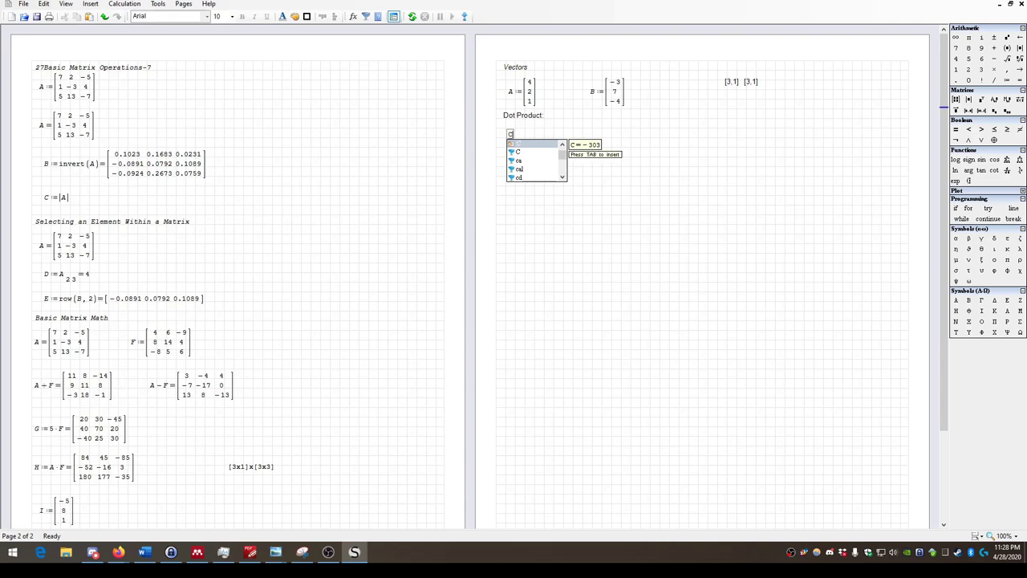
type(":A*B=")
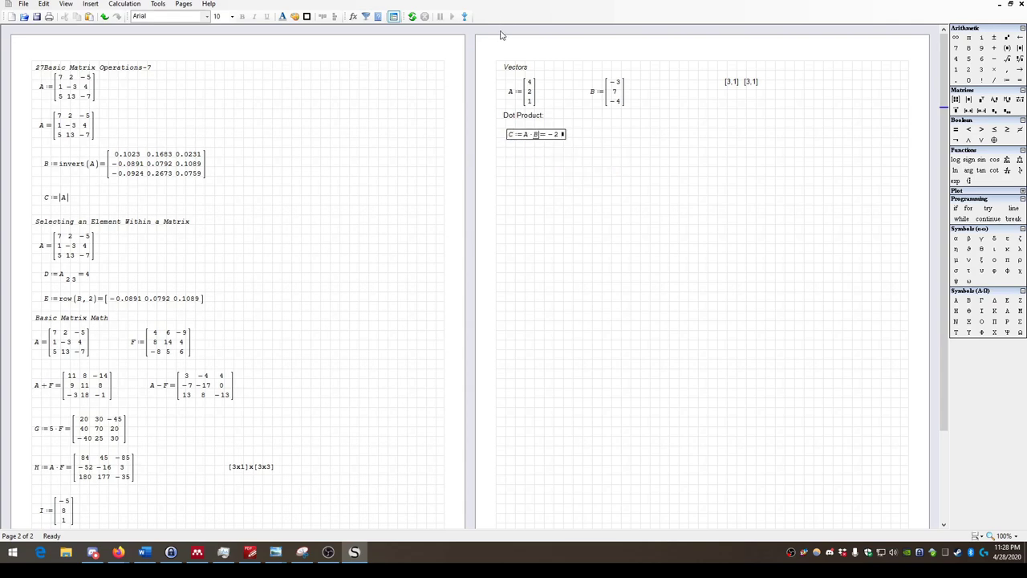
left_click_drag(596, 178, 546, 129)
key("Up")
key("Left")
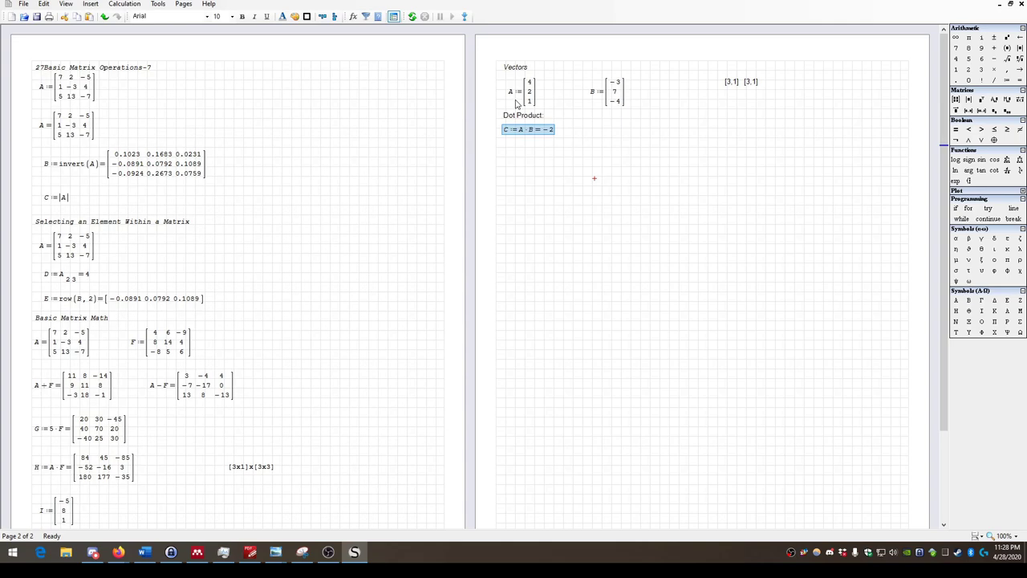
scroll(543, 270, "down", 1)
scroll(543, 271, "up", 1)
mouse_move(534, 134)
mouse_move(529, 89)
left_click(599, 131)
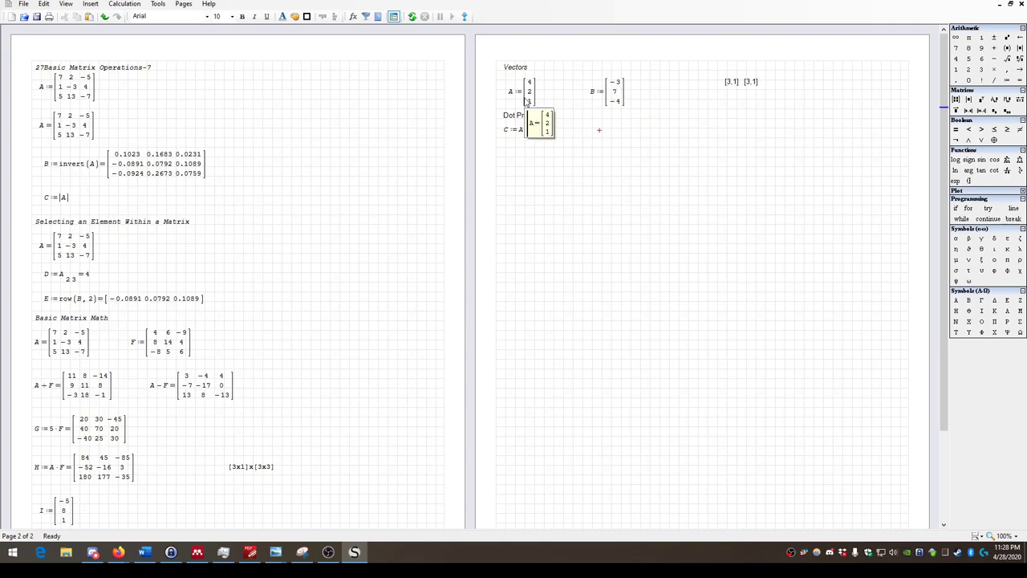
mouse_move(616, 94)
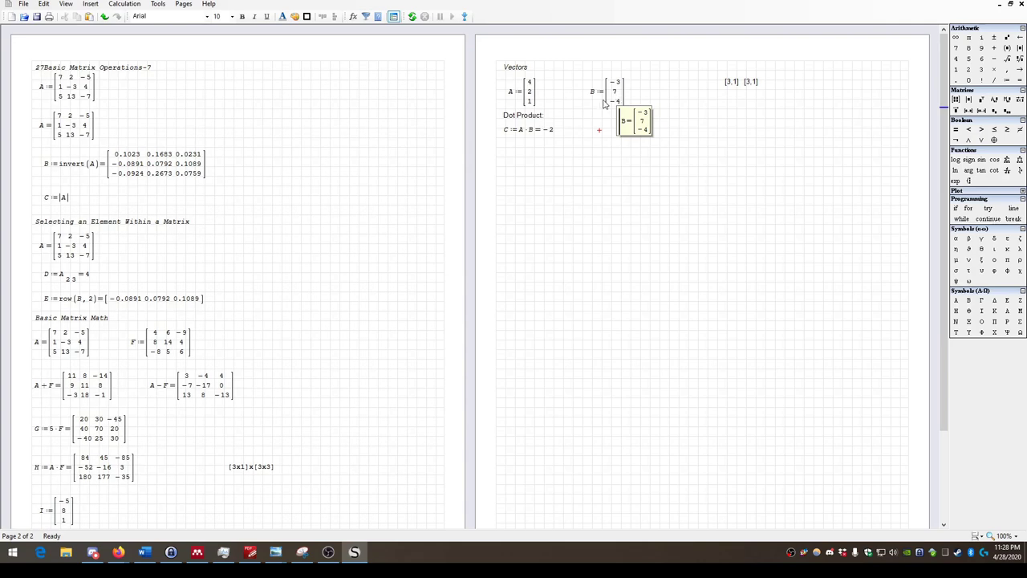
mouse_move(530, 107)
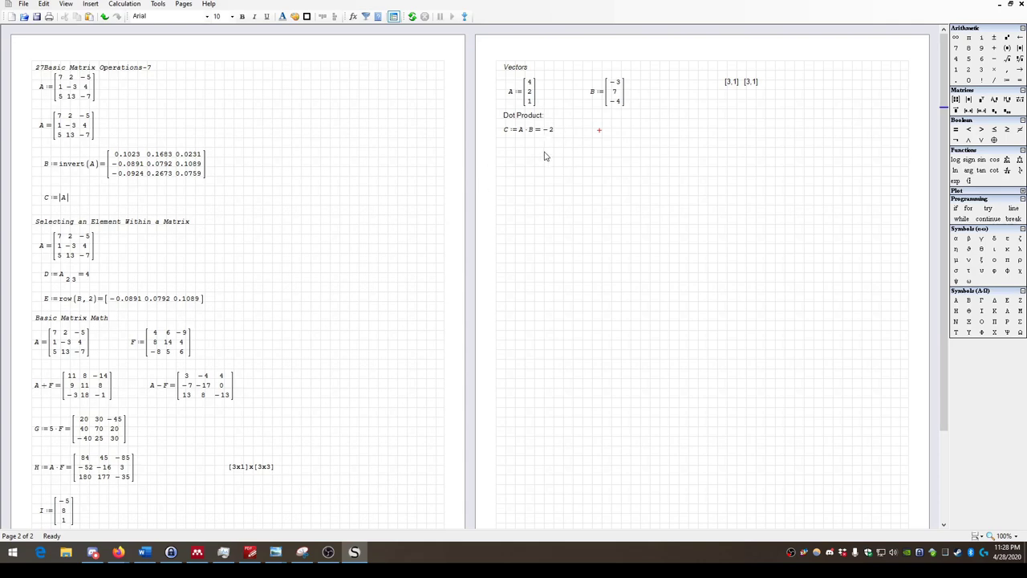
Add the text label "Cross Prouct:" below the dot product equation and start a definition of D beneath it.
left_click(503, 146)
type("Cross Proud")
left_click_drag(583, 231, 476, 169)
left_click(508, 160)
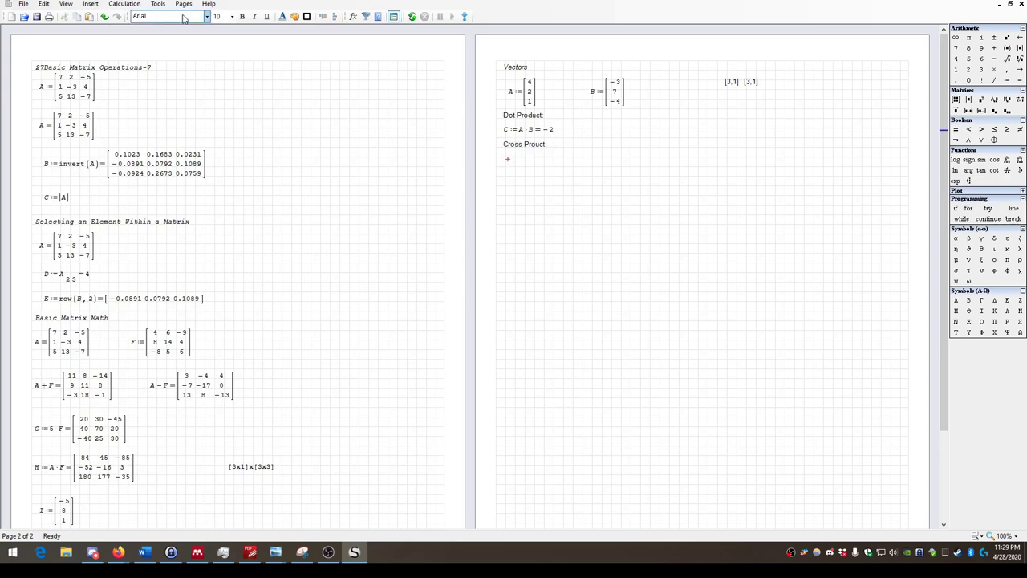
type("D:")
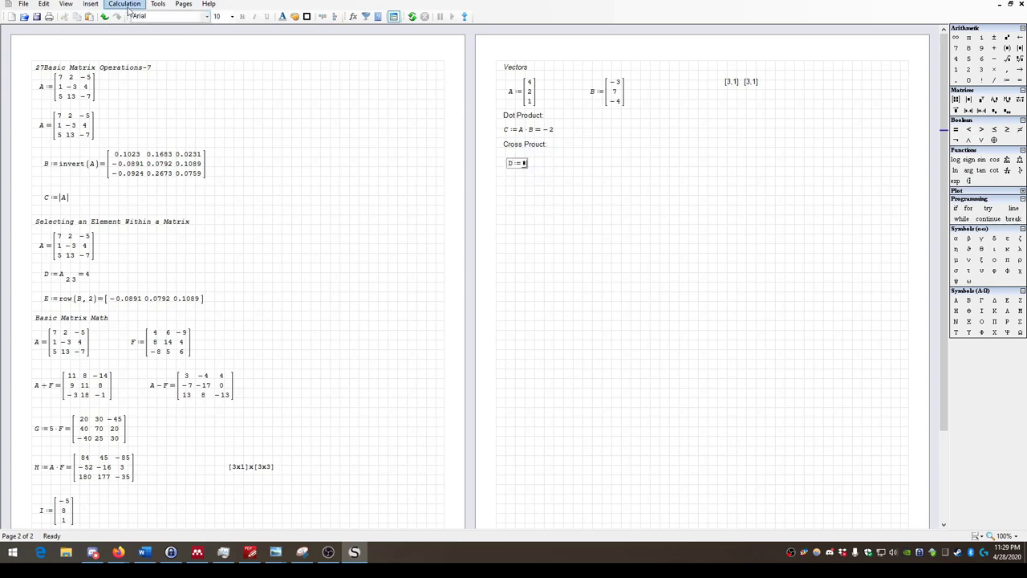
Look through the list of matrix and vector functions for a cross product function.
left_click(91, 4)
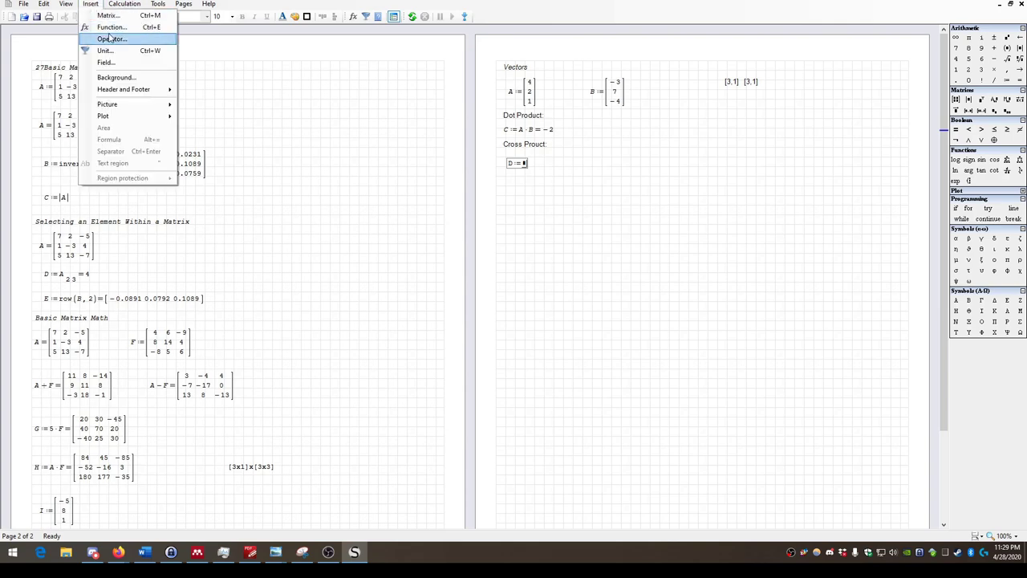
left_click(118, 30)
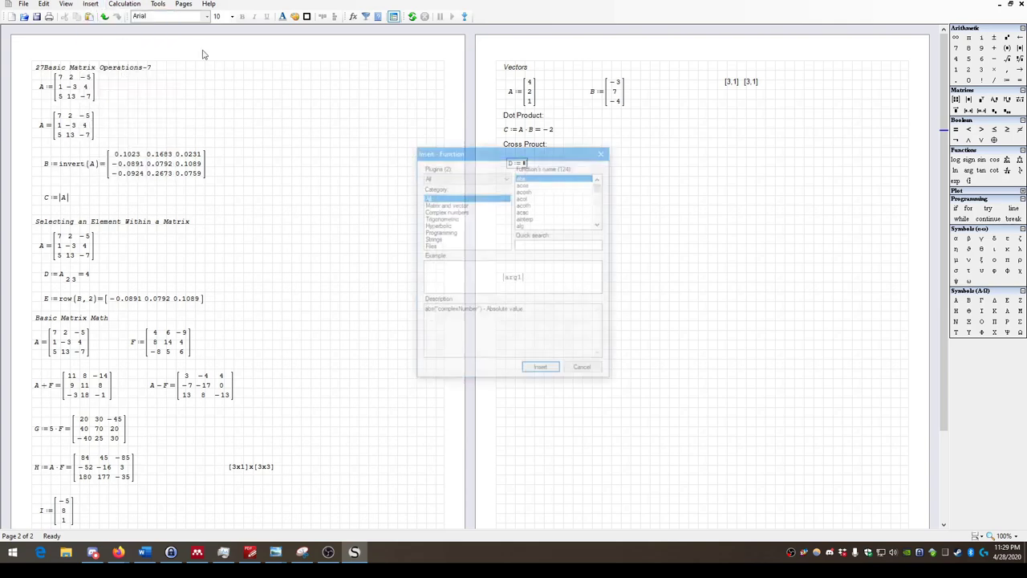
left_click(436, 205)
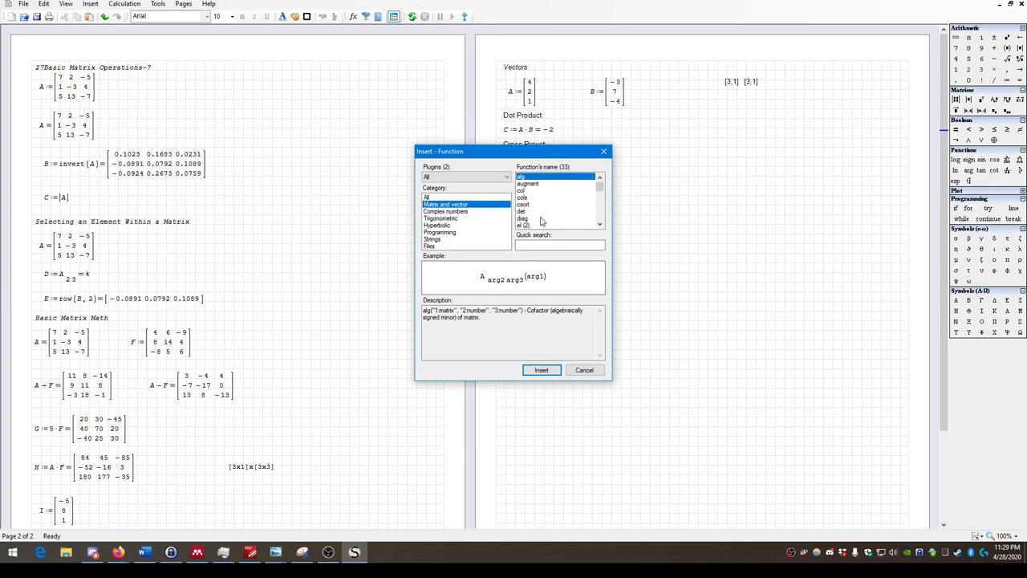
scroll(540, 220, "down", 3)
scroll(523, 203, "up", 3)
scroll(534, 206, "down", 1)
scroll(533, 205, "down", 8)
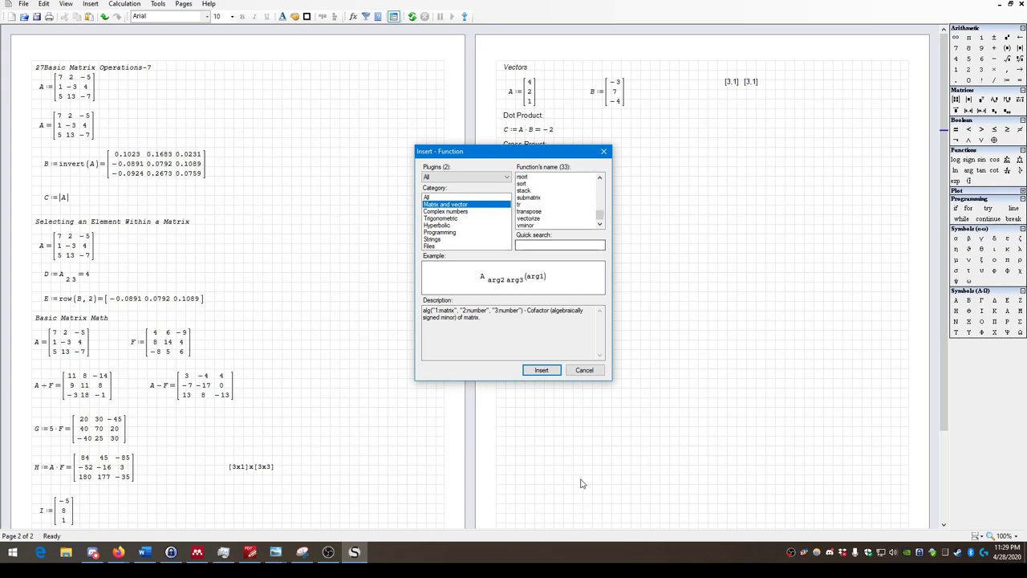
left_click(583, 370)
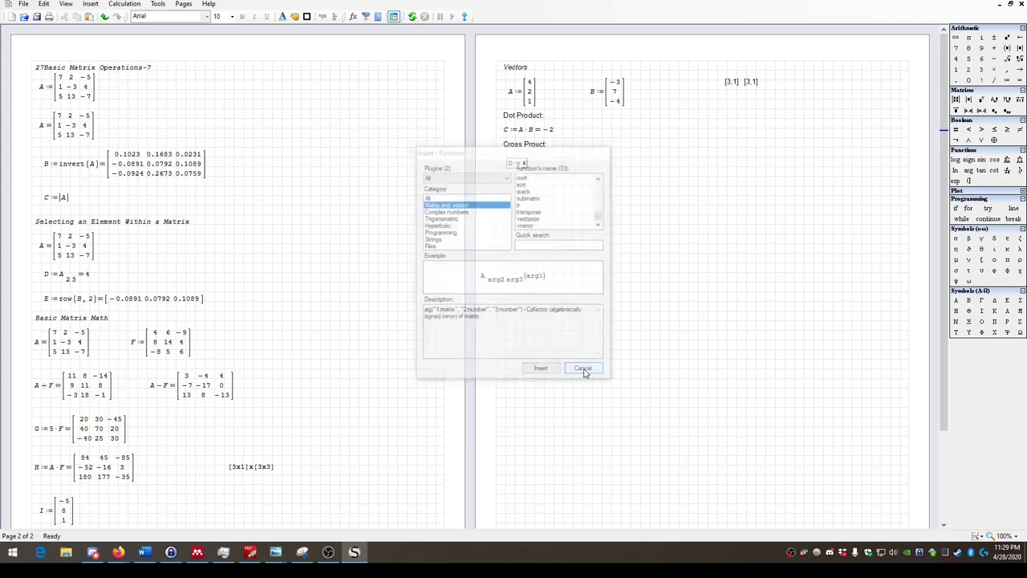
Insert the Cross product operator into the definition of D.
left_click(124, 4)
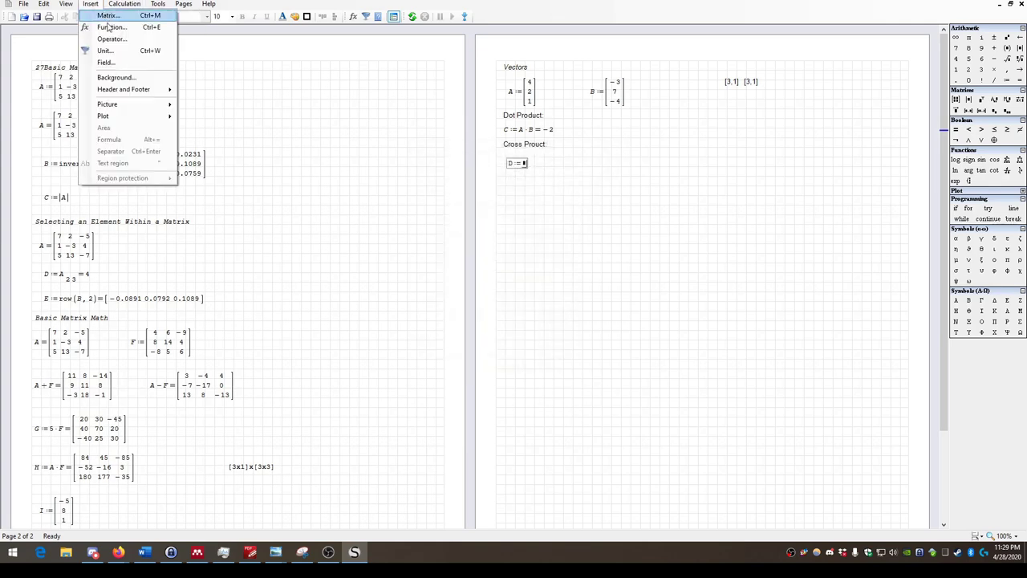
left_click(111, 38)
scroll(505, 213, "down", 3)
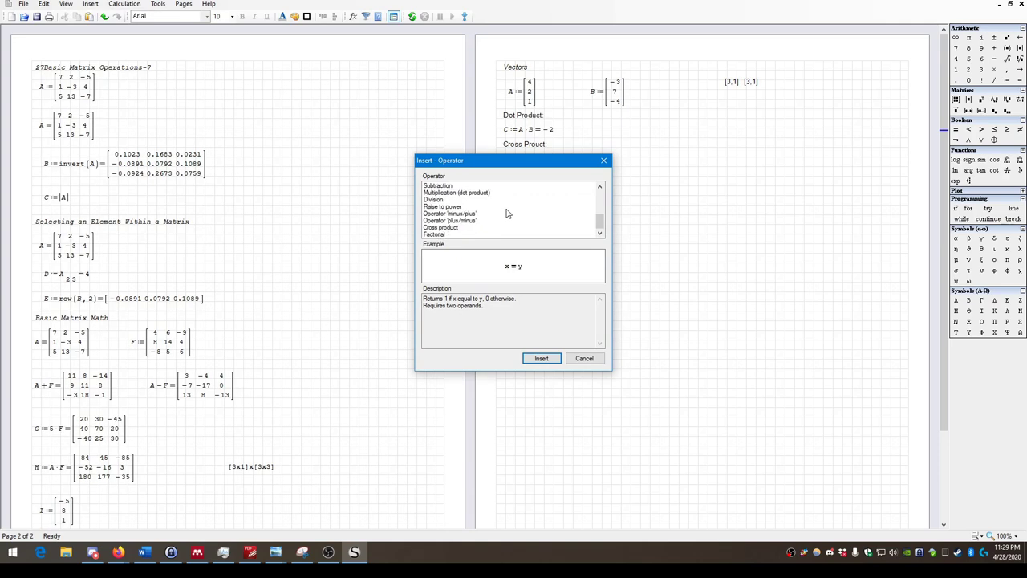
left_click(438, 227)
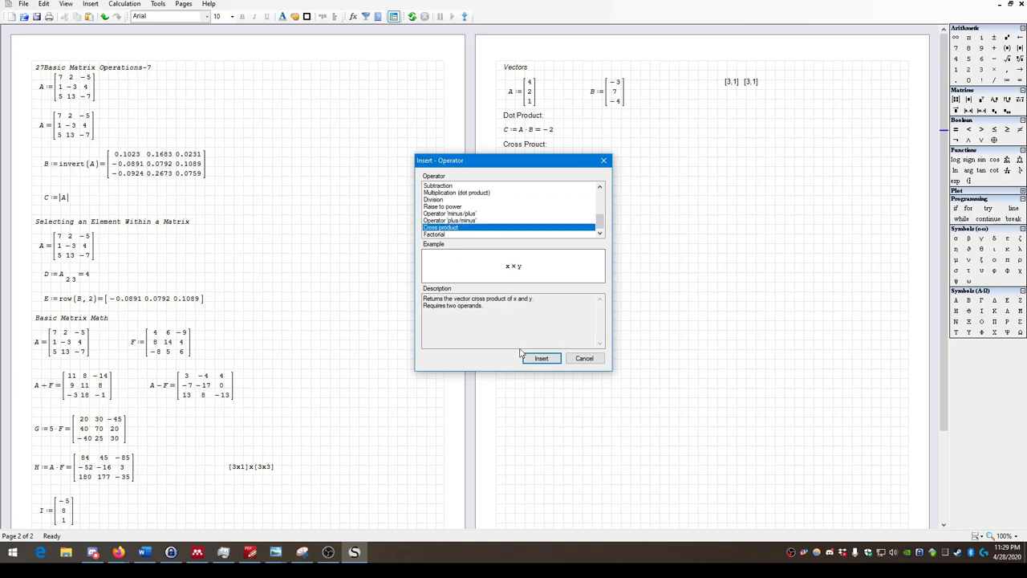
left_click(541, 358)
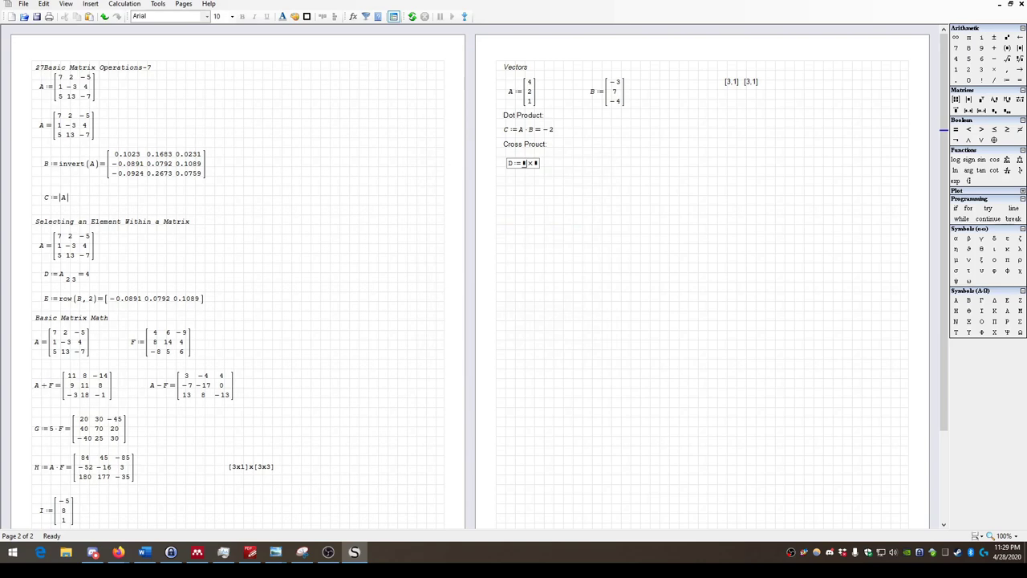
left_click(124, 4)
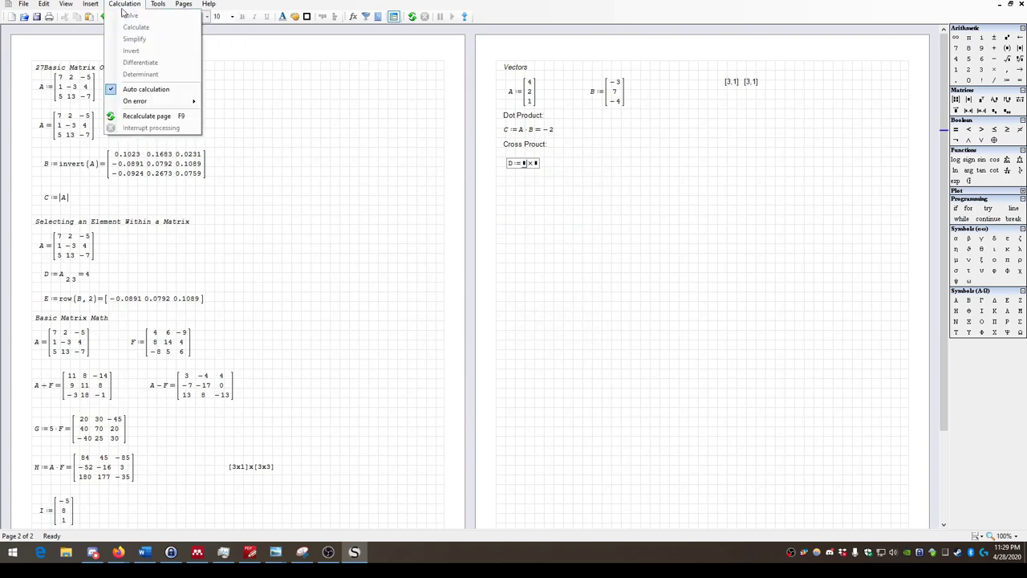
mouse_move(90, 4)
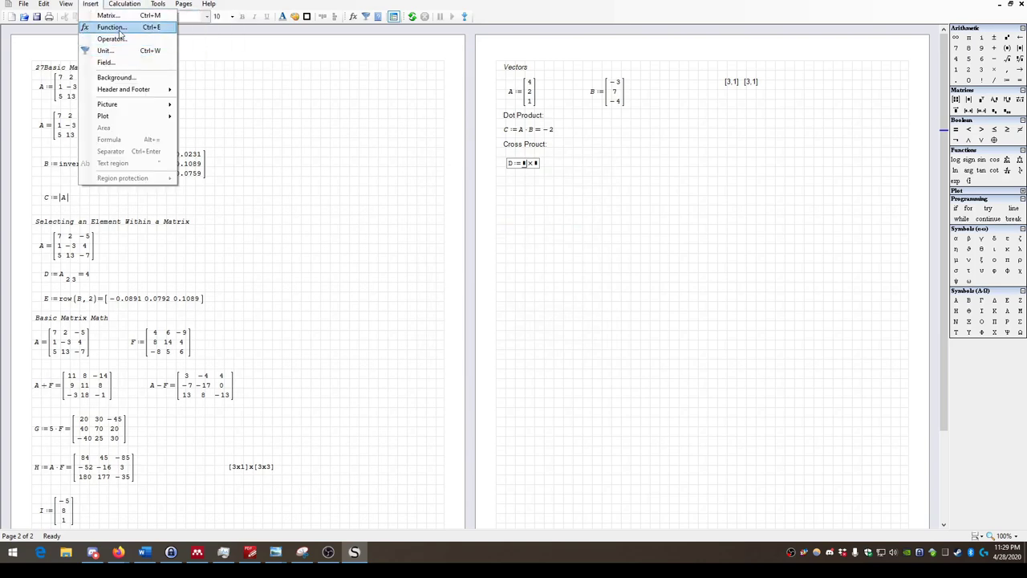
left_click(526, 166)
left_click(584, 160)
type("D := ")
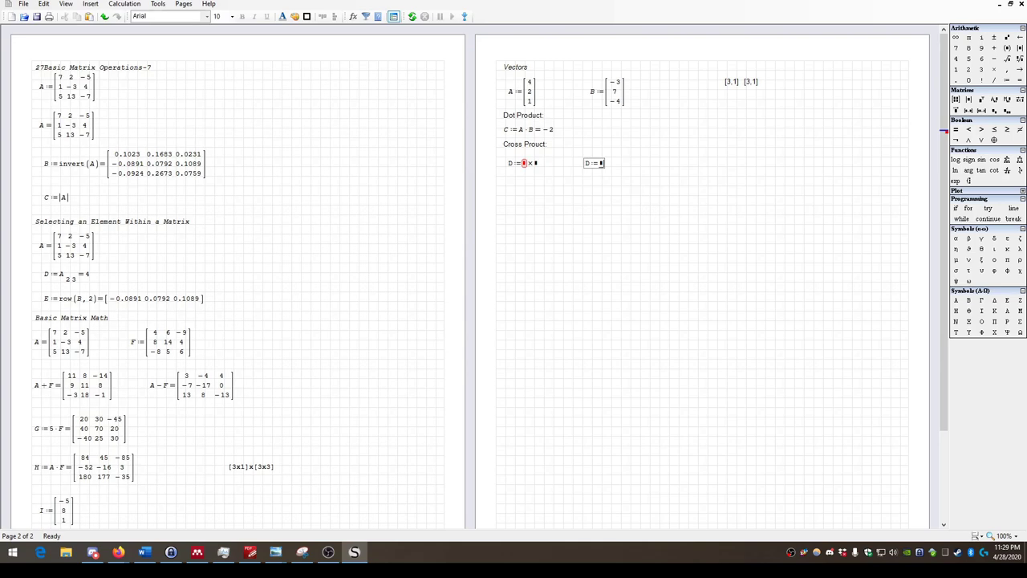
type("x")
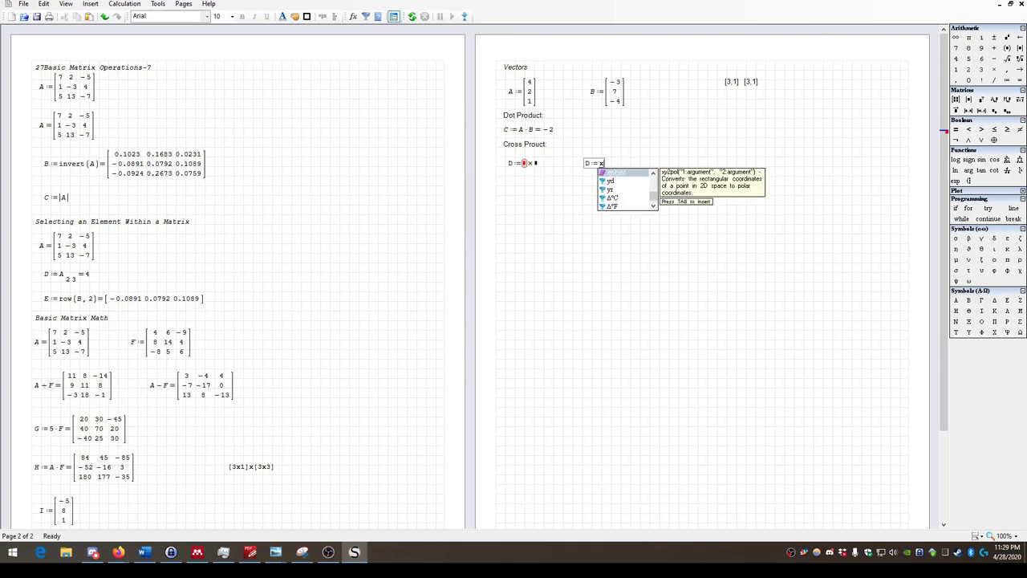
key("BackSpace")
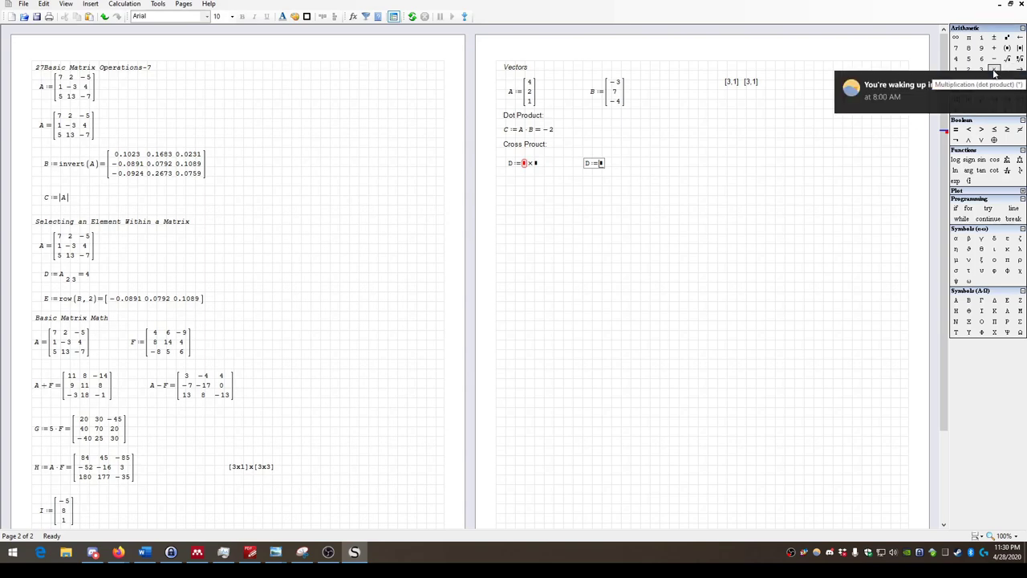
left_click(602, 165)
type("*")
left_click_drag(623, 178, 581, 151)
key("Delete")
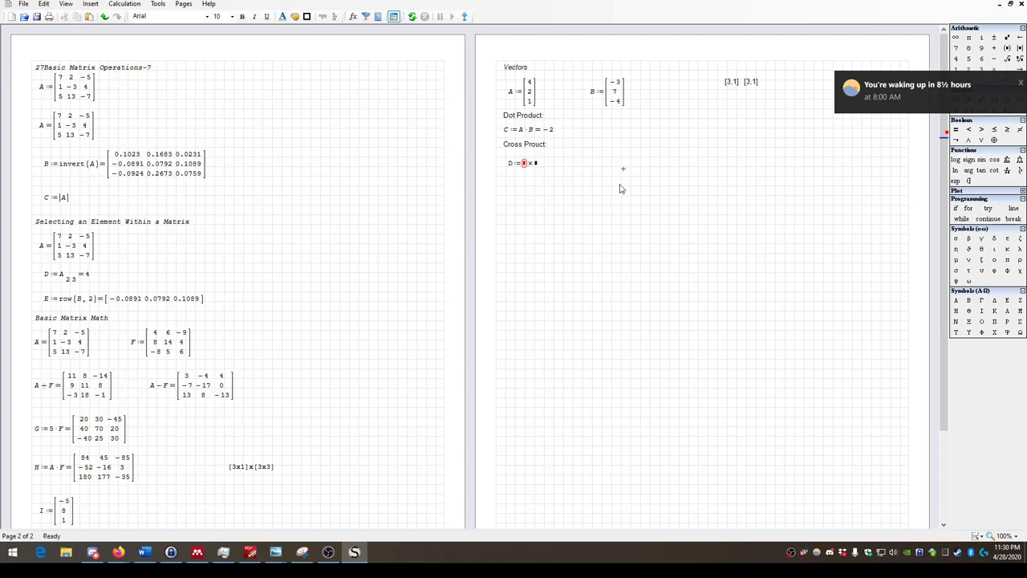
Fill the two operands of D's cross product with A and B.
left_click(544, 167)
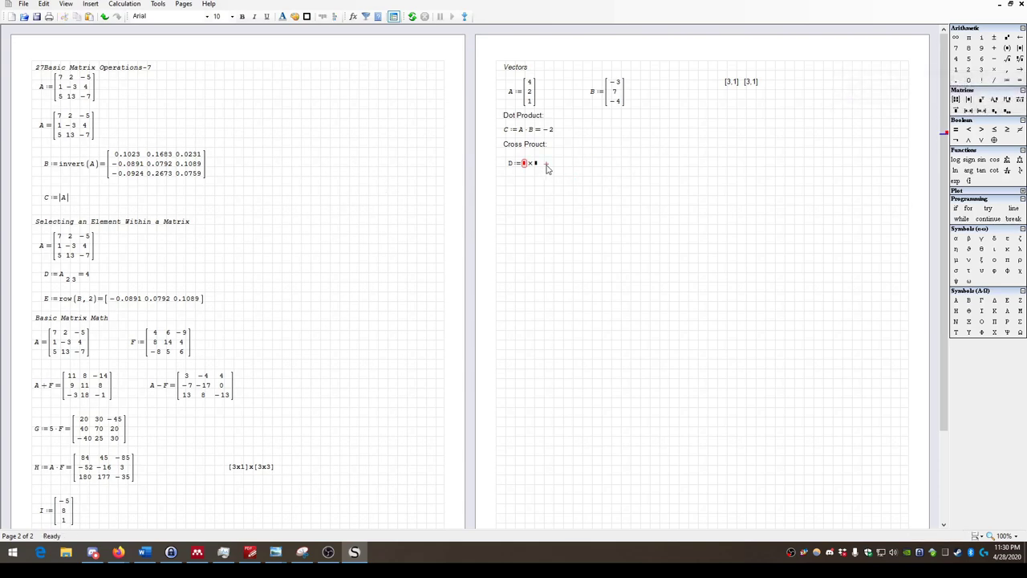
left_click(523, 165)
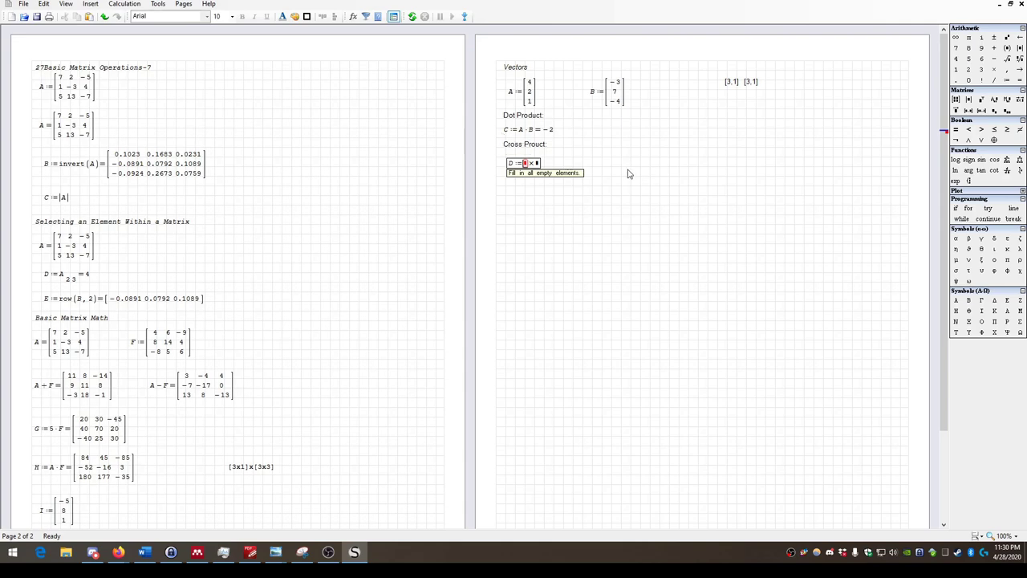
type("A")
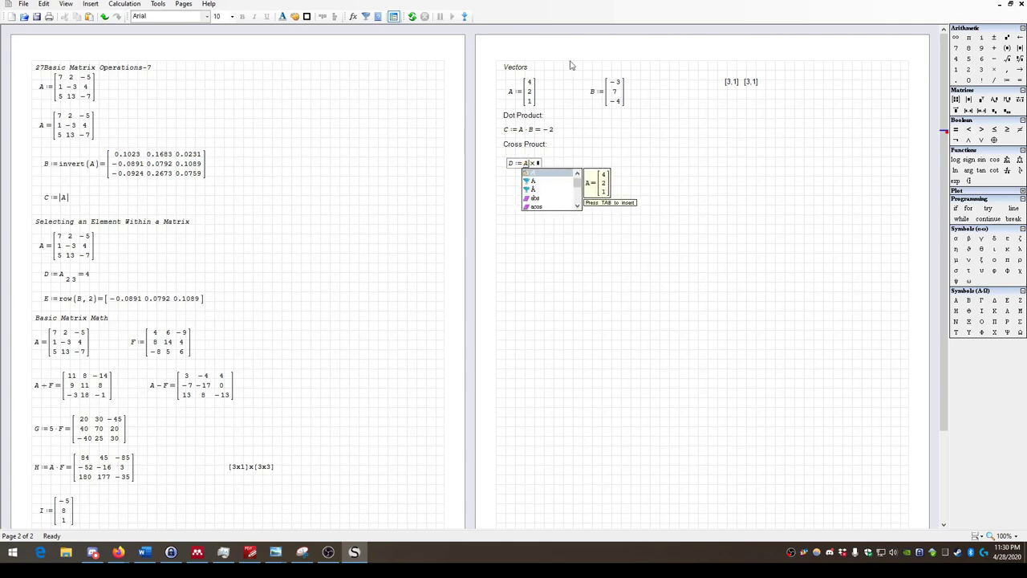
left_click(537, 164)
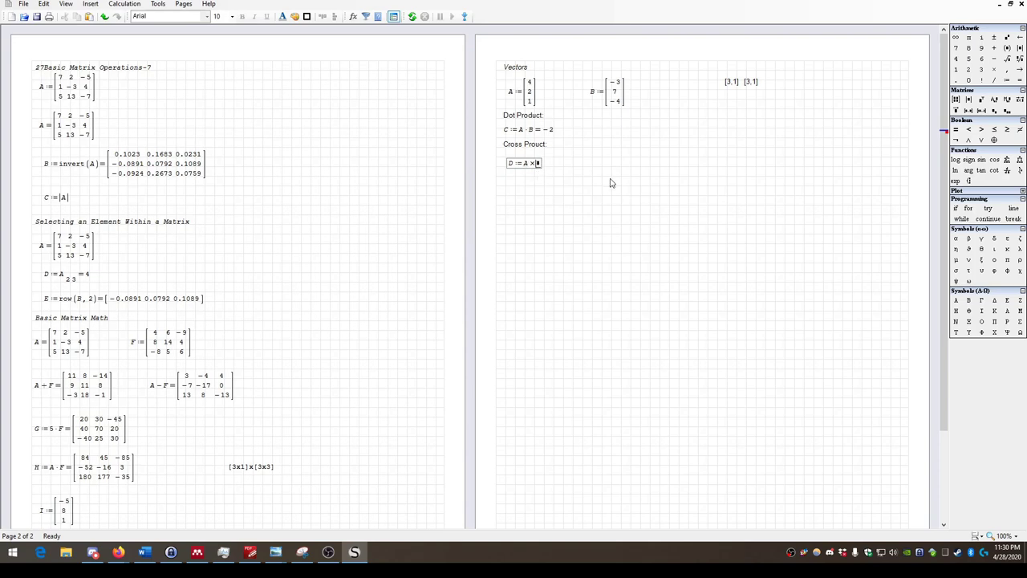
type("B")
Correct the spelling of the cross product label to "Cross Product:".
left_click(536, 144)
type("d")
left_click(551, 178)
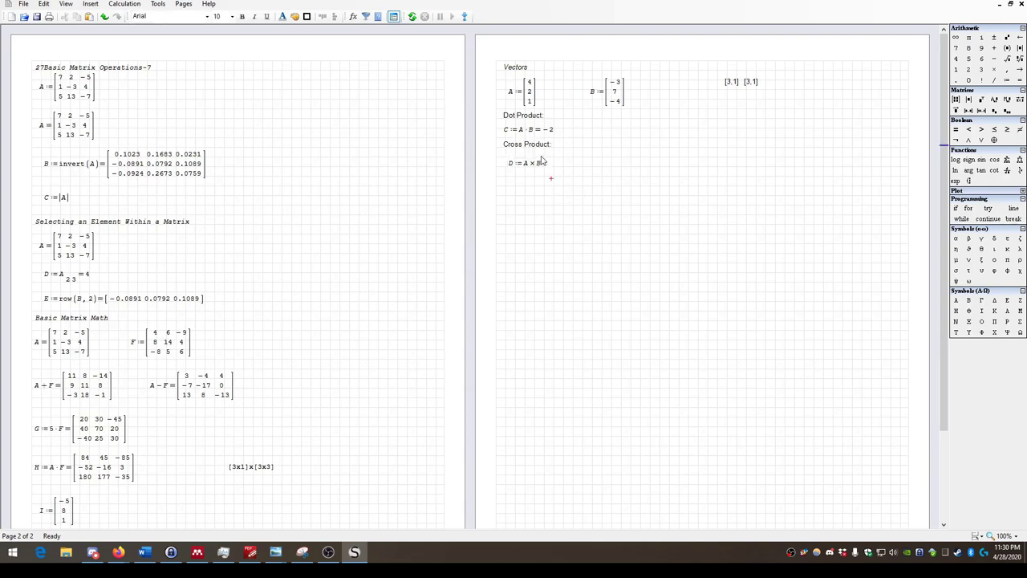
Evaluate the cross product equation for D and align it directly beneath the "Cross Product:" label.
mouse_move(538, 166)
left_click(537, 165)
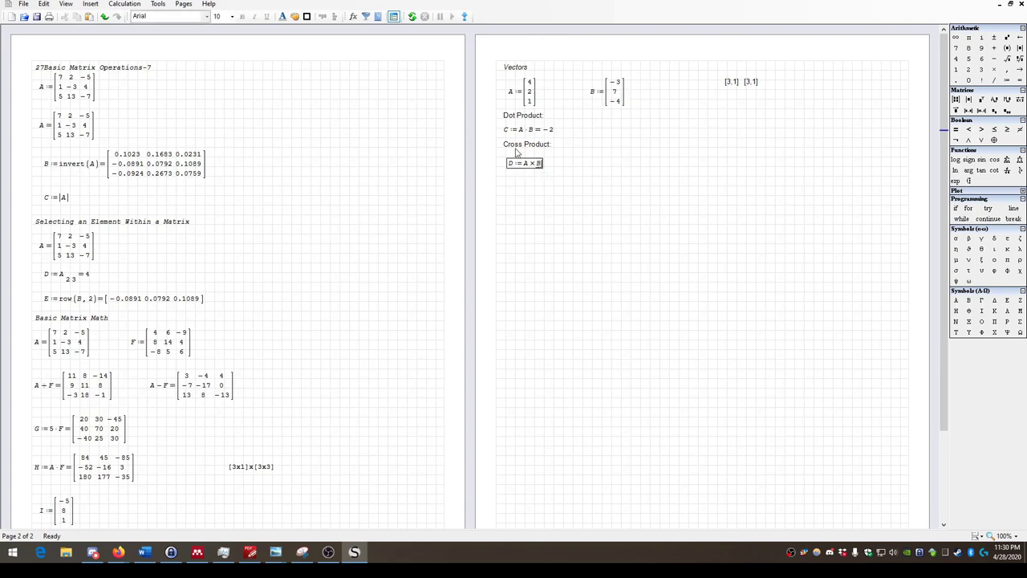
type("= [-15 13 34")
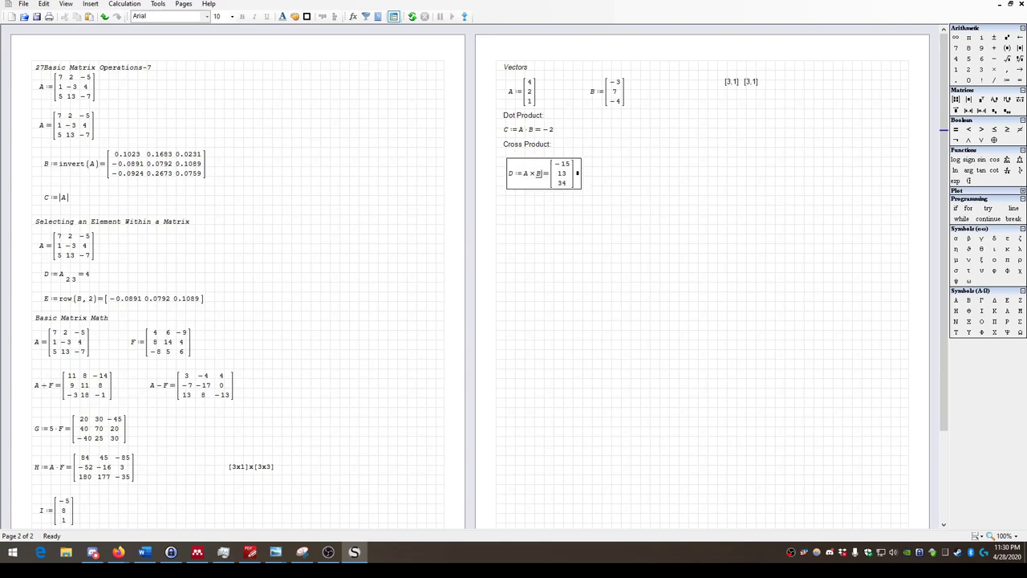
left_click_drag(608, 256, 506, 157)
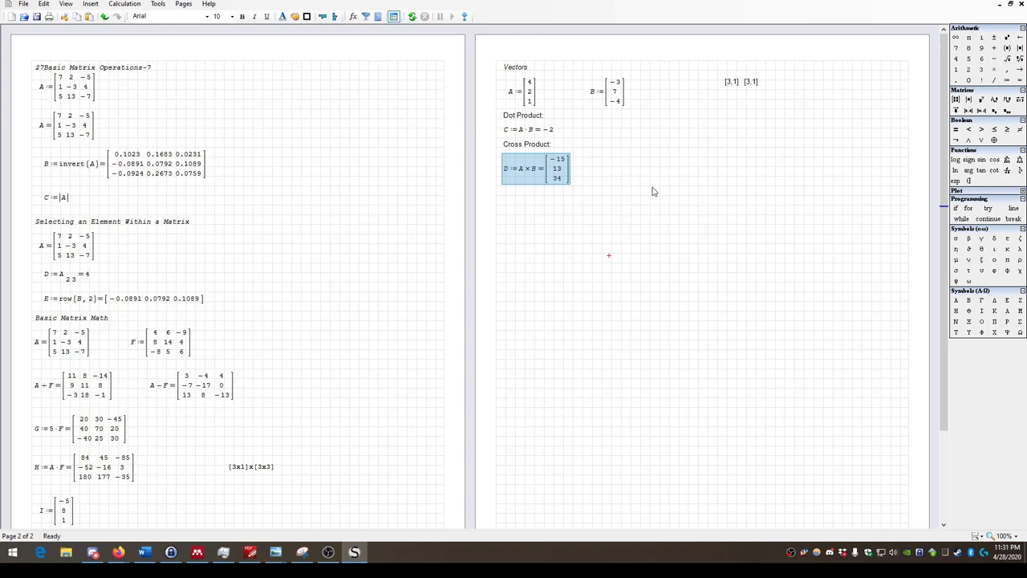
left_click(608, 188)
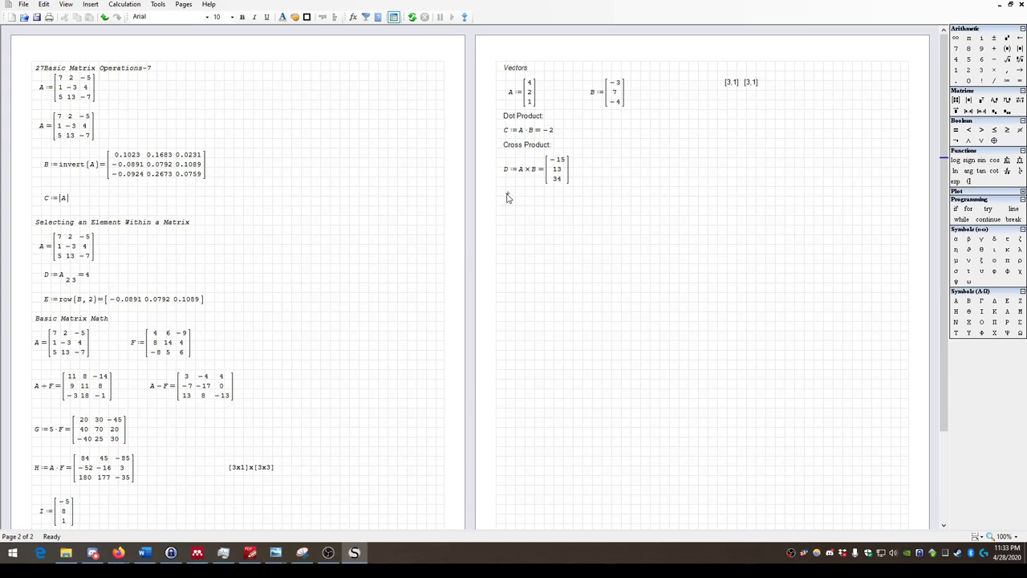
type("Units")
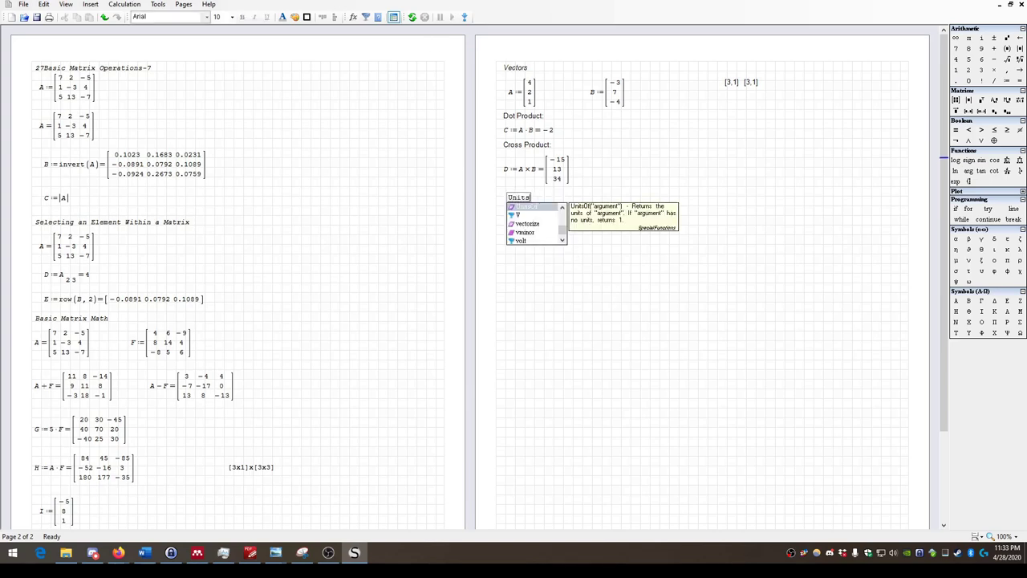
key("BackSpace")
key("BackSpace")
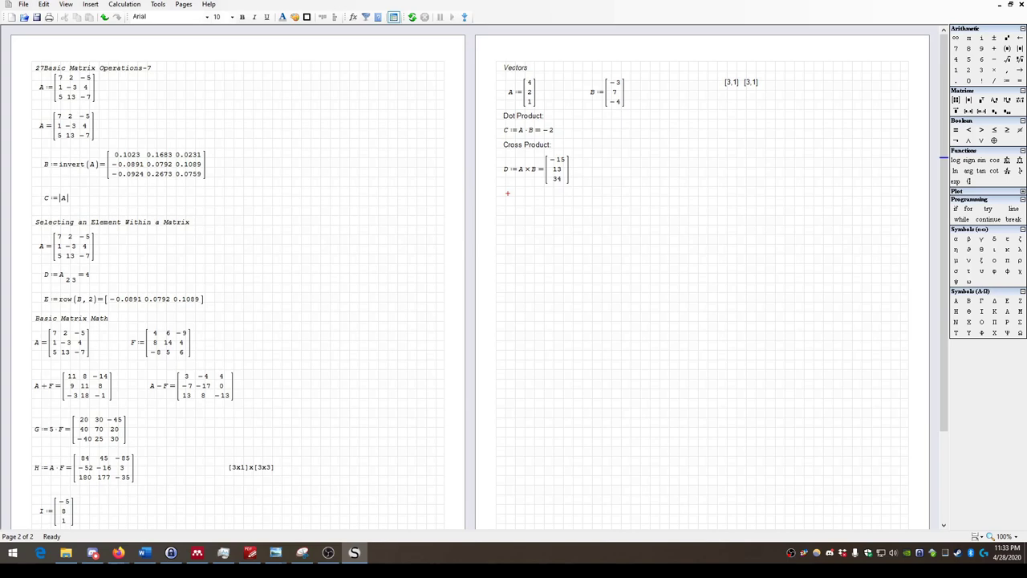
Add the italic text heading "Units" below the cross product equation, aligned with the labels above.
type("Units")
left_click(555, 241)
left_click_drag(561, 242, 511, 192)
left_click(503, 211)
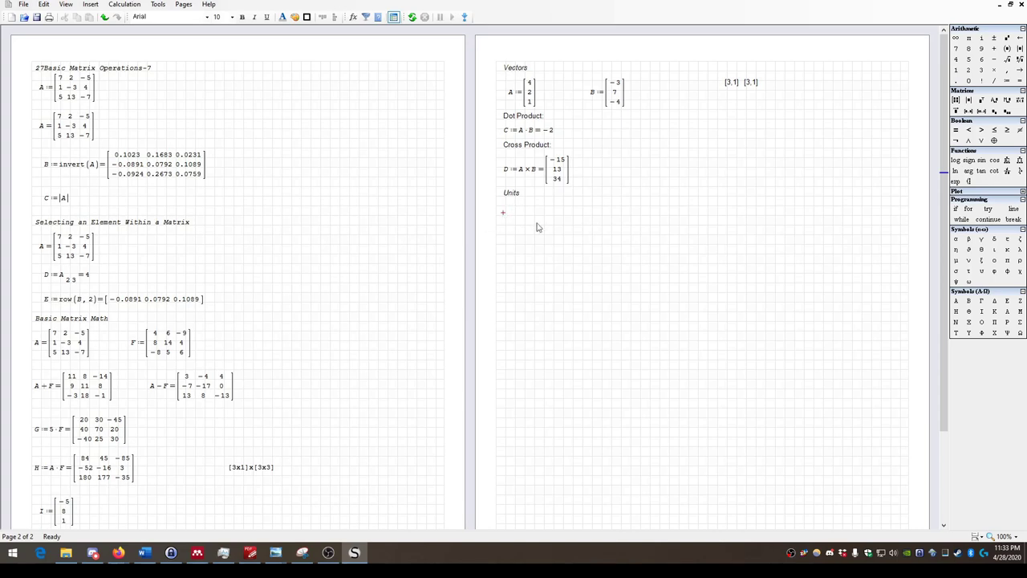
left_click(508, 213)
left_click_drag(145, 264, 38, 231)
left_click(506, 217)
type("A=")
left_click_drag(581, 243, 492, 227)
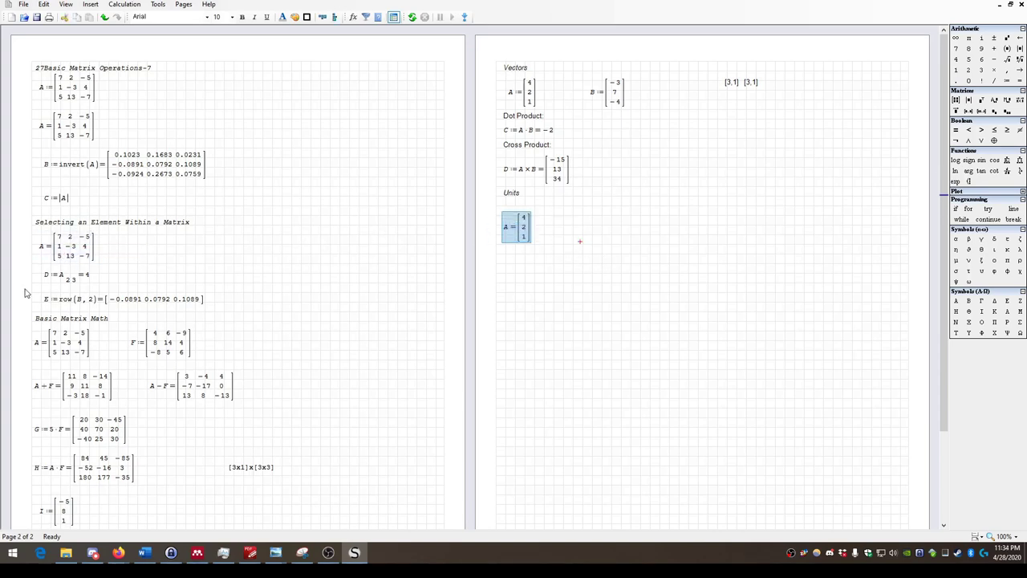
key("Delete")
left_click(139, 236)
left_click(107, 85)
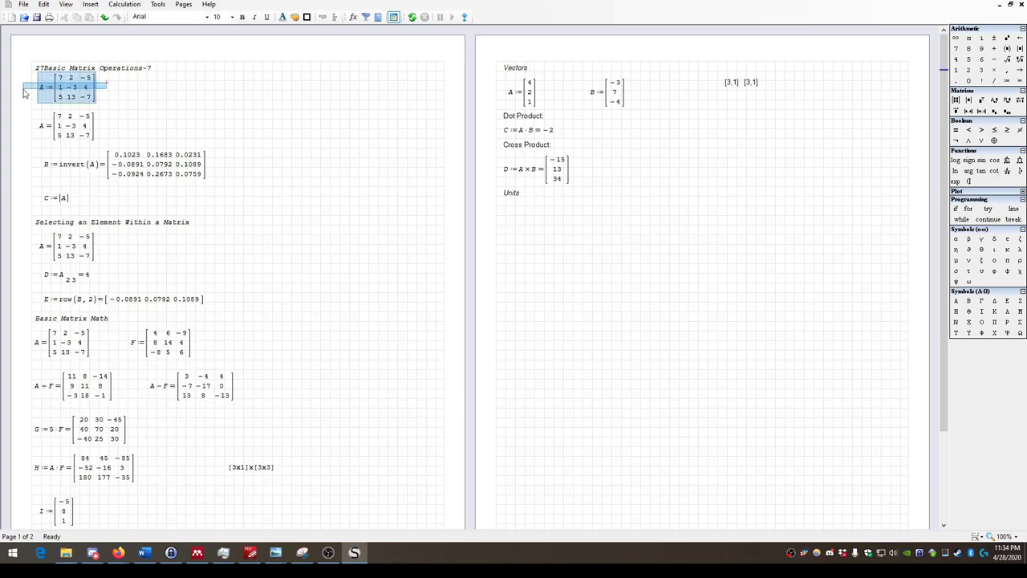
left_click(498, 213)
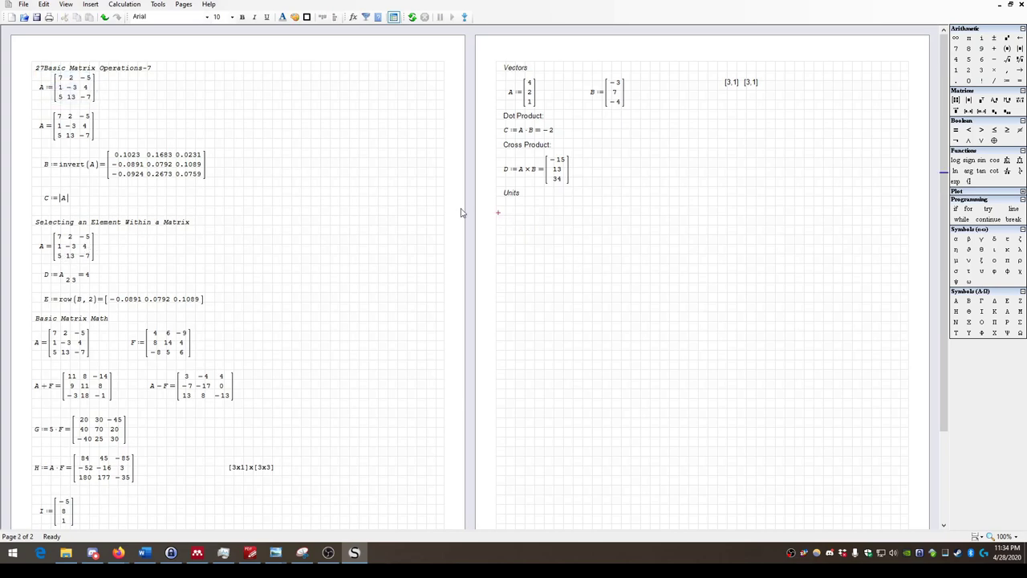
type("A:")
key("ctrl+z")
type("C")
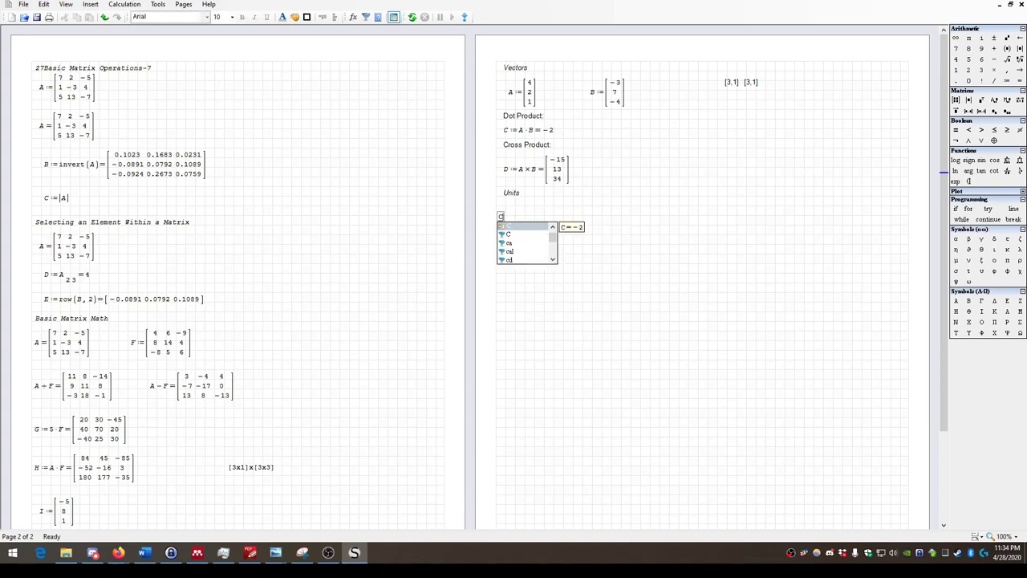
key("ctrl+z")
Define E as a 2×2 matrix under the Units heading and enter -2 ft as its first element.
type("E:=")
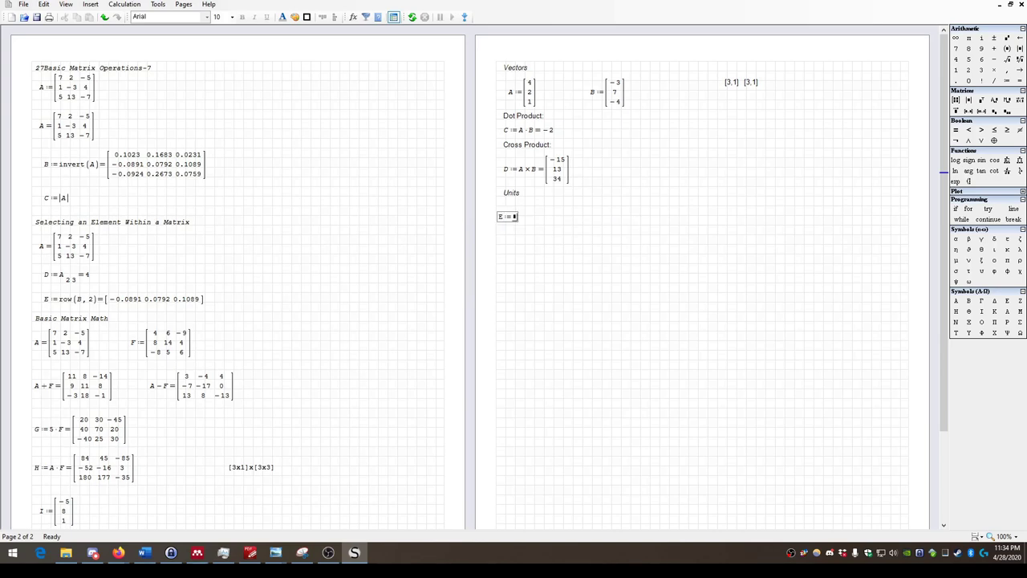
key("ctrl+m")
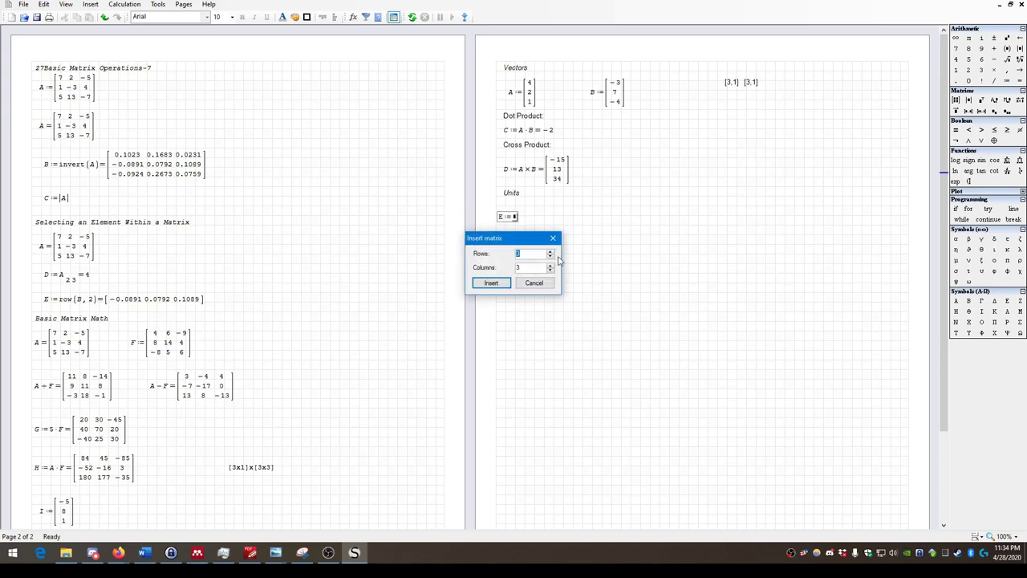
left_click(550, 256)
left_click(550, 270)
left_click(491, 282)
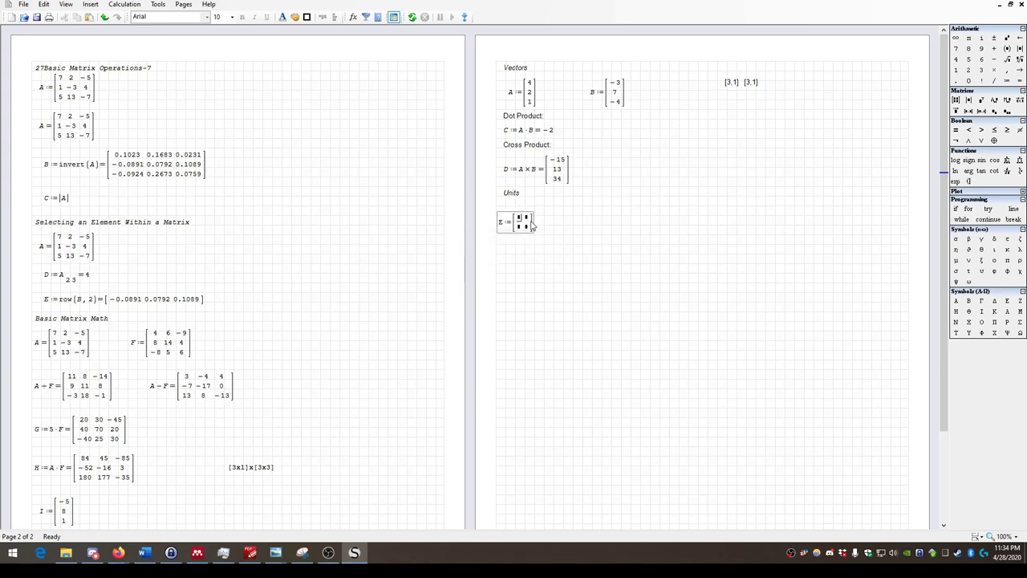
type("-2 ft")
Exit the f.lux background program.
left_click(681, 237)
right_click(817, 552)
left_click(724, 548)
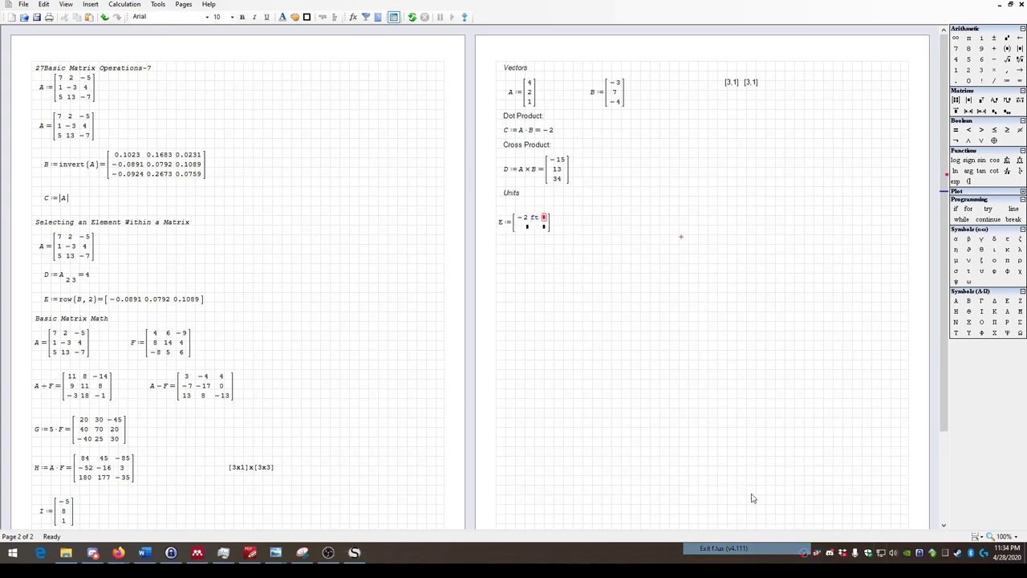
Fill E's remaining elements with 3 ft, 7 ft and -8 m, and align the matrix directly beneath the Units heading.
left_click(545, 219)
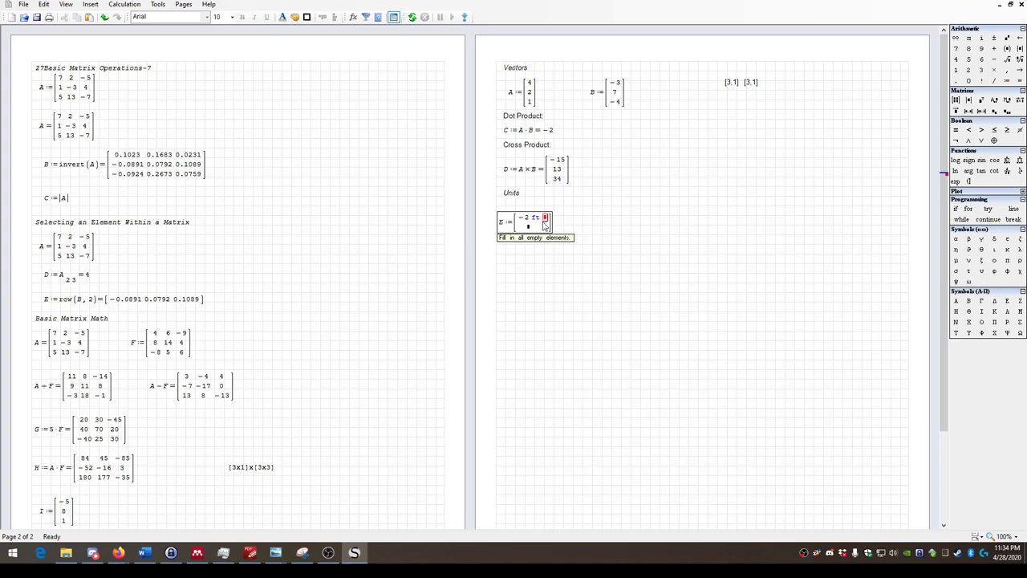
type("3 ft")
key("Return")
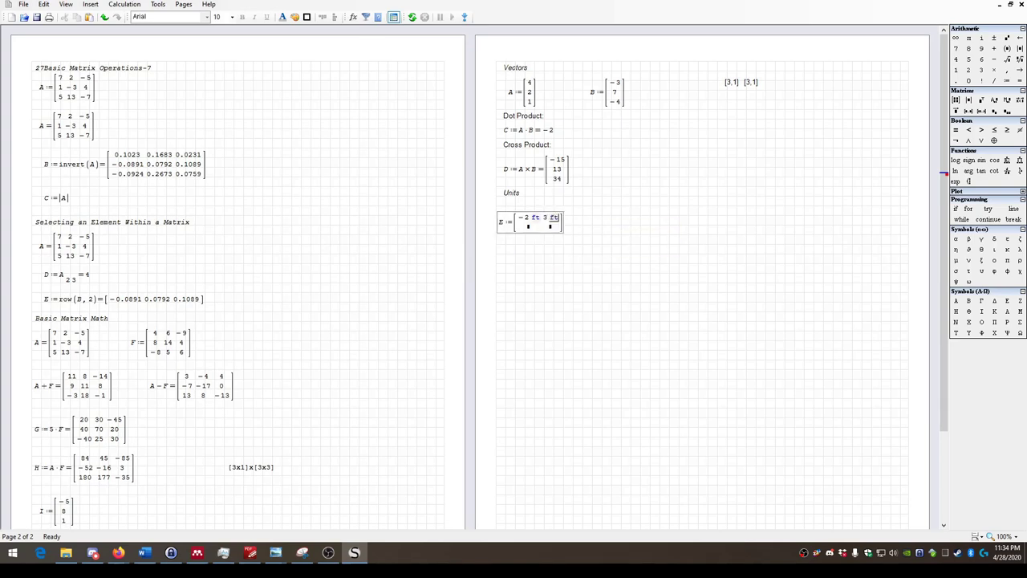
left_click(528, 227)
type("7ft")
key("Return")
left_click(551, 227)
type("-8 m")
left_click(551, 327)
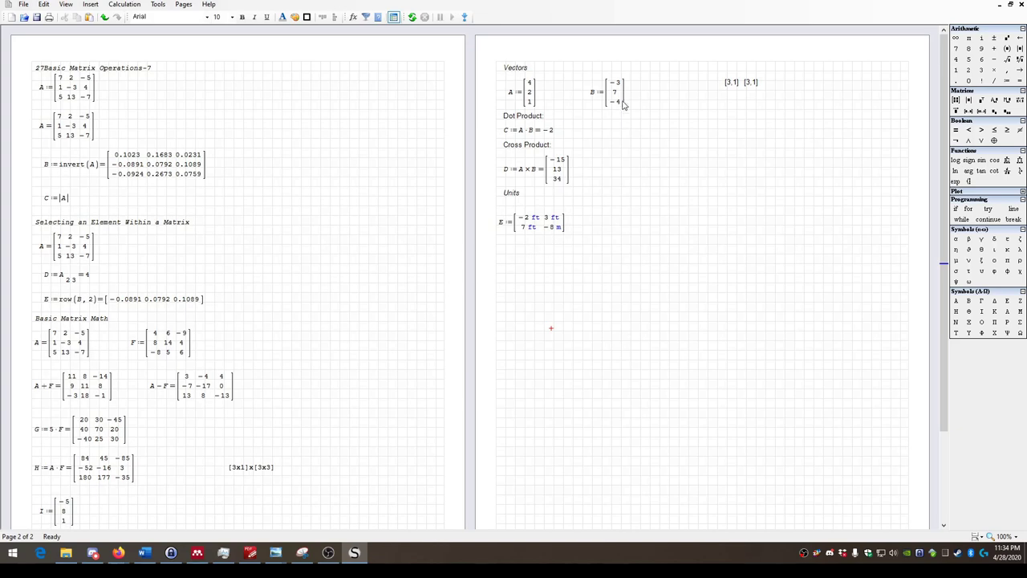
left_click_drag(566, 260, 529, 219)
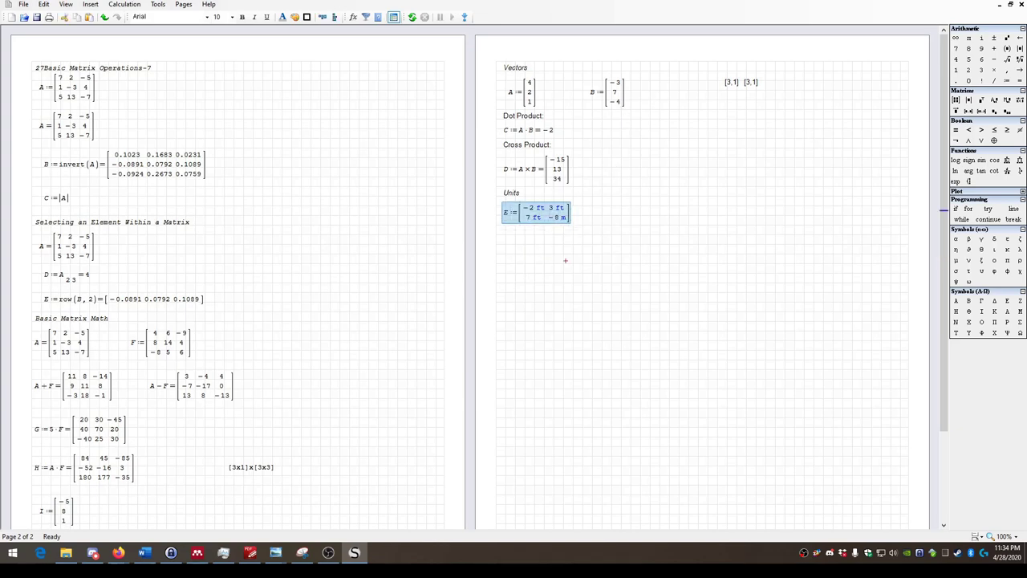
Start the definition of F to the right of E with an empty 2×2 matrix.
left_click(650, 216)
type("F:")
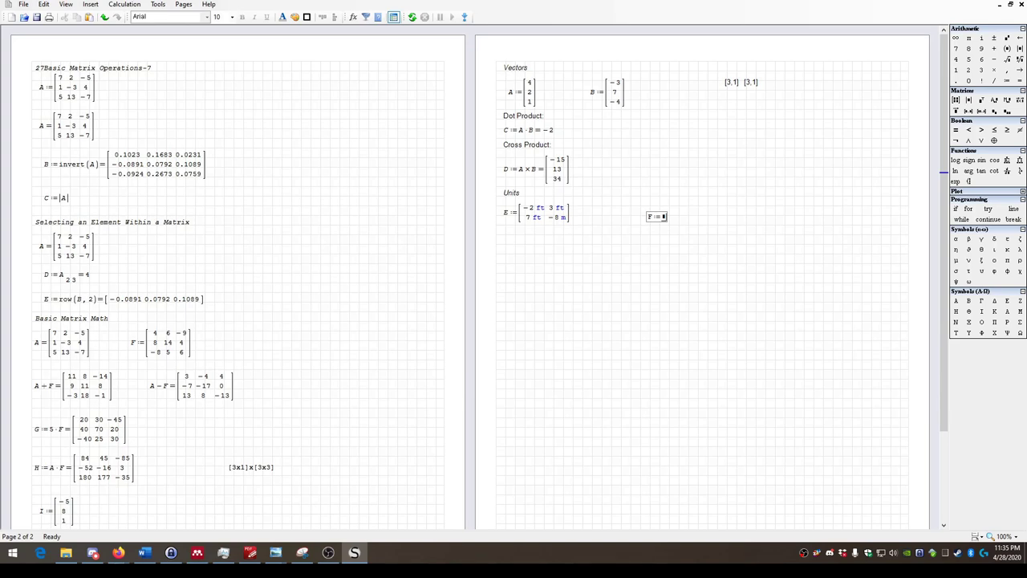
key("ctrl+m")
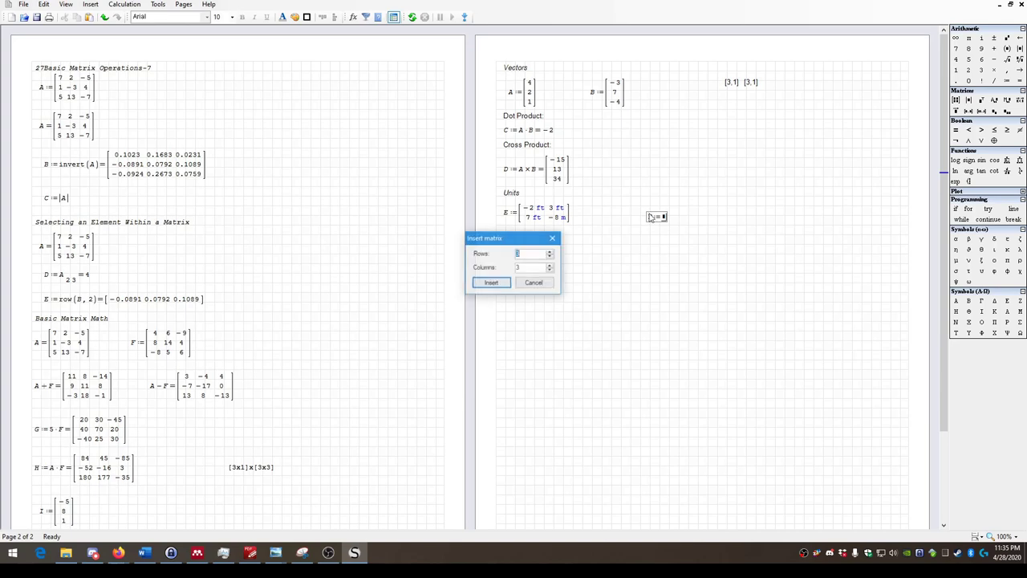
left_click(551, 256)
left_click(550, 269)
left_click(488, 284)
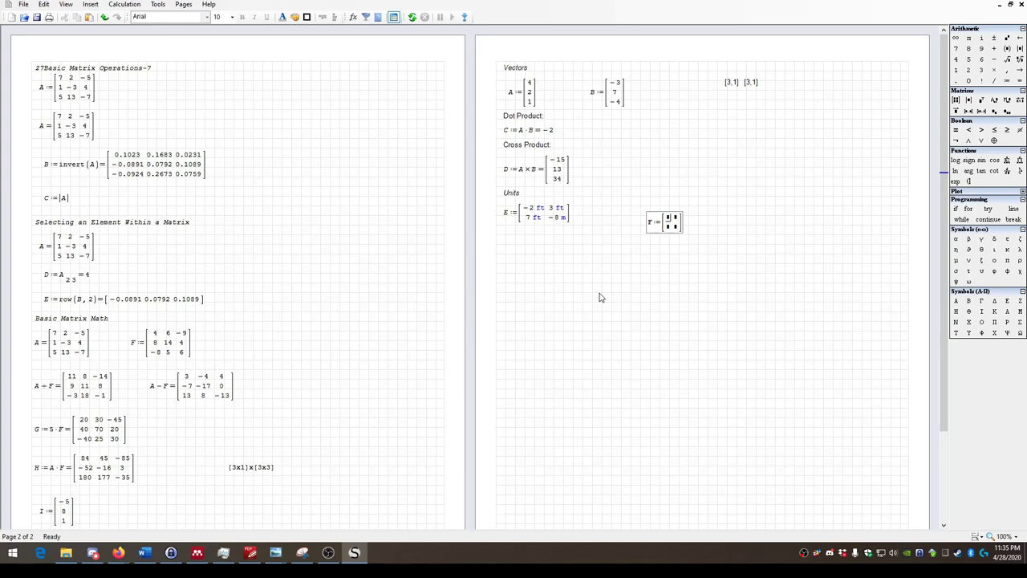
Fill F with 8 ft and -5 ft in the first row, 7 m and -2.5 yd in the second.
type("8 ft")
key("Tab")
type("-5ft")
left_click(673, 227)
type("7·")
type("m")
key("Return")
left_click(696, 228)
type("-2.5")
type("*yrd")
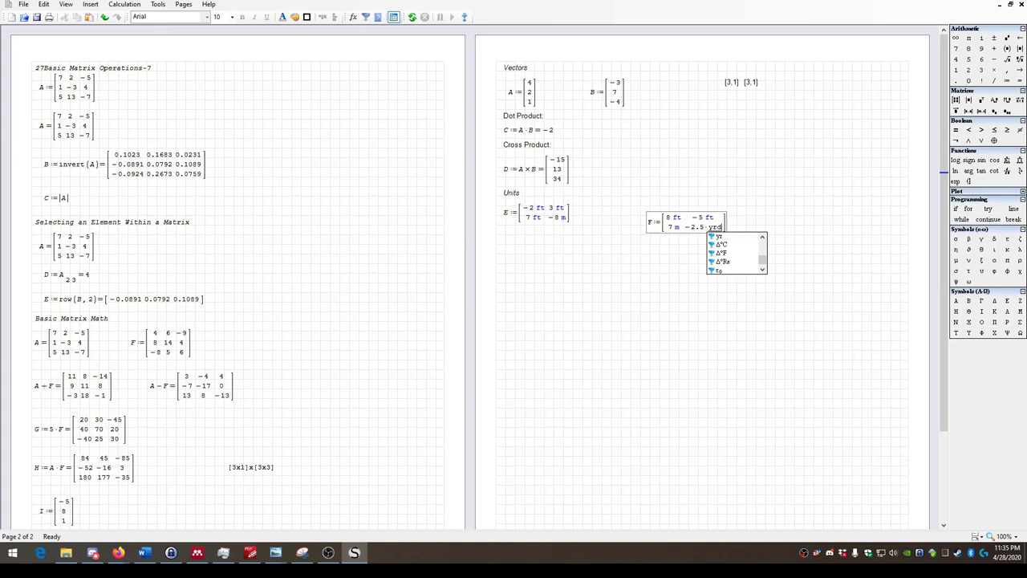
key("BackSpace")
key("BackSpace")
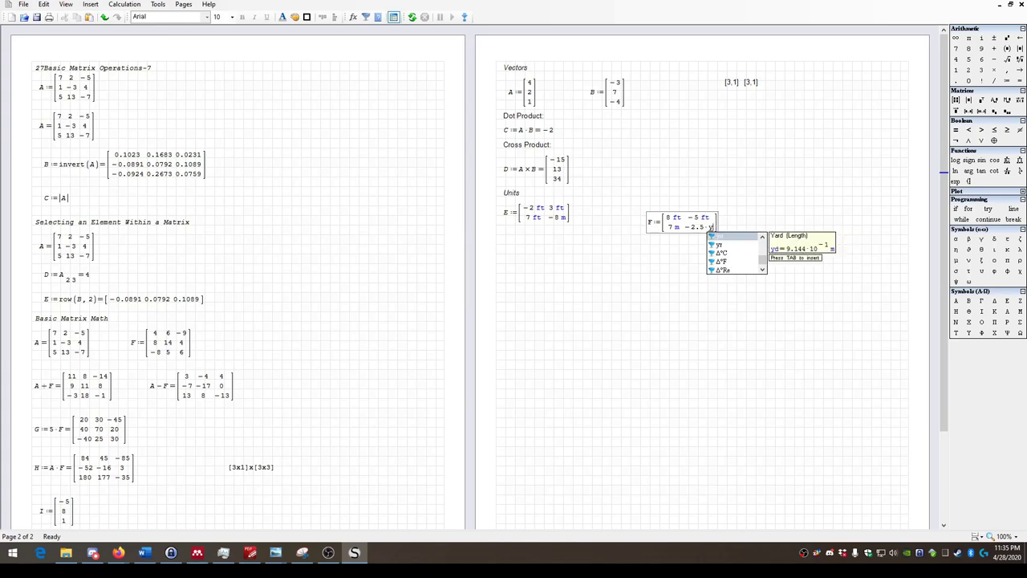
key("Tab")
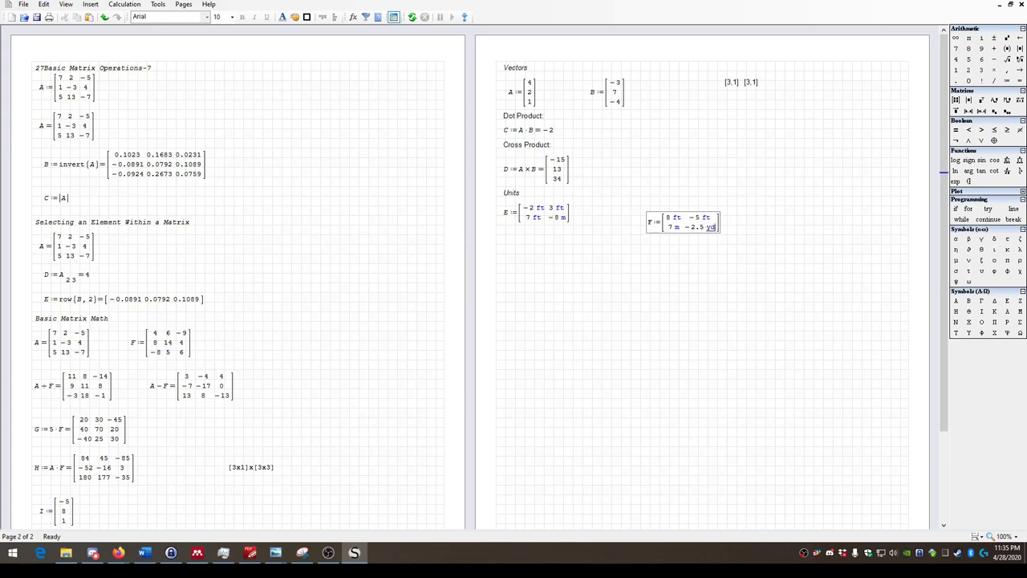
Move the F definition so that it sits level with matrix E.
left_click_drag(690, 323, 656, 197)
key("Left")
key("Left")
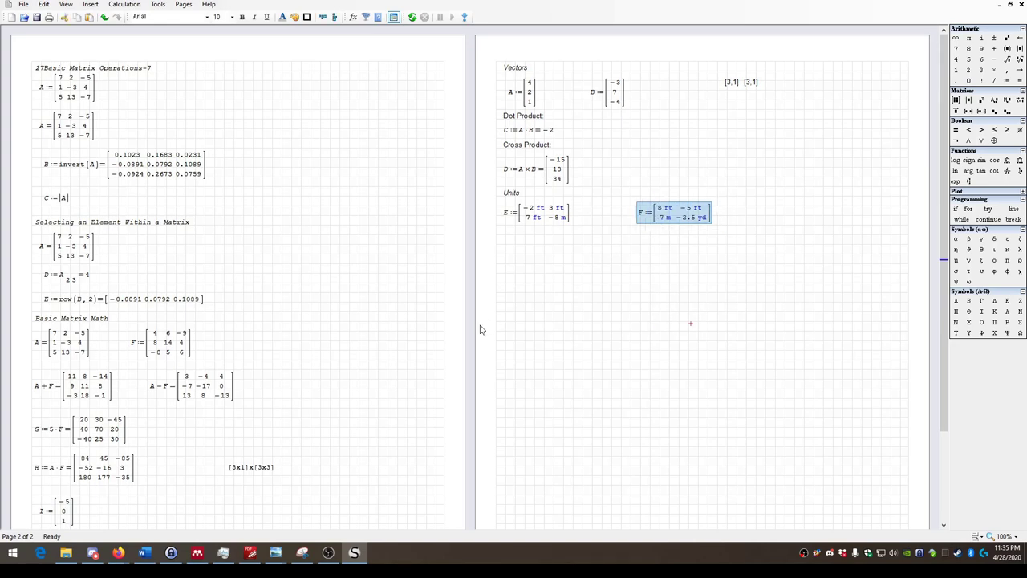
key("Down")
key("Up")
left_click(508, 237)
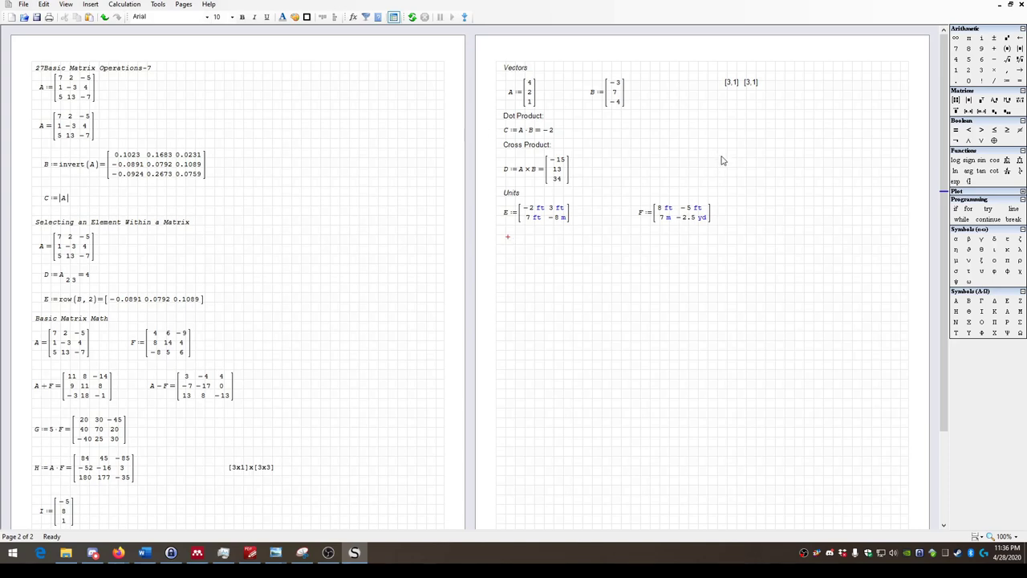
Start the definition of G to the right of F with an empty 2×2 matrix.
left_click(763, 211)
type("G:")
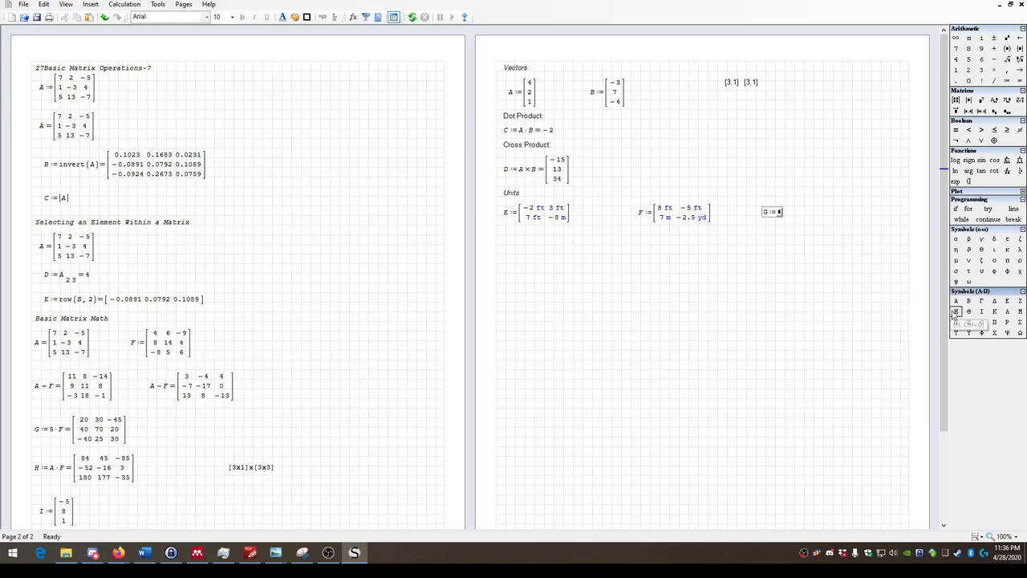
key("ctrl+m")
type("2")
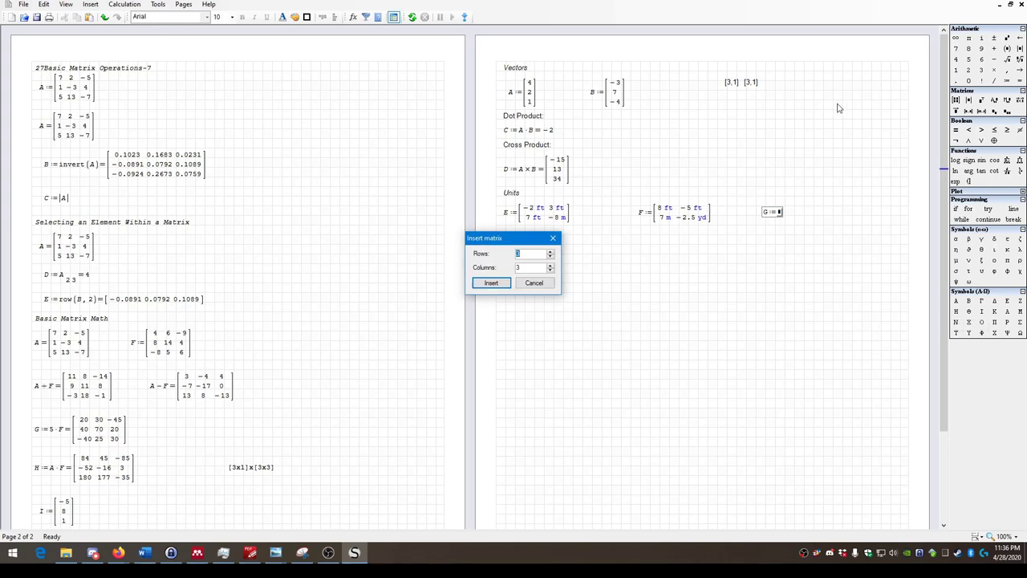
key("Tab")
type("23")
left_click(496, 283)
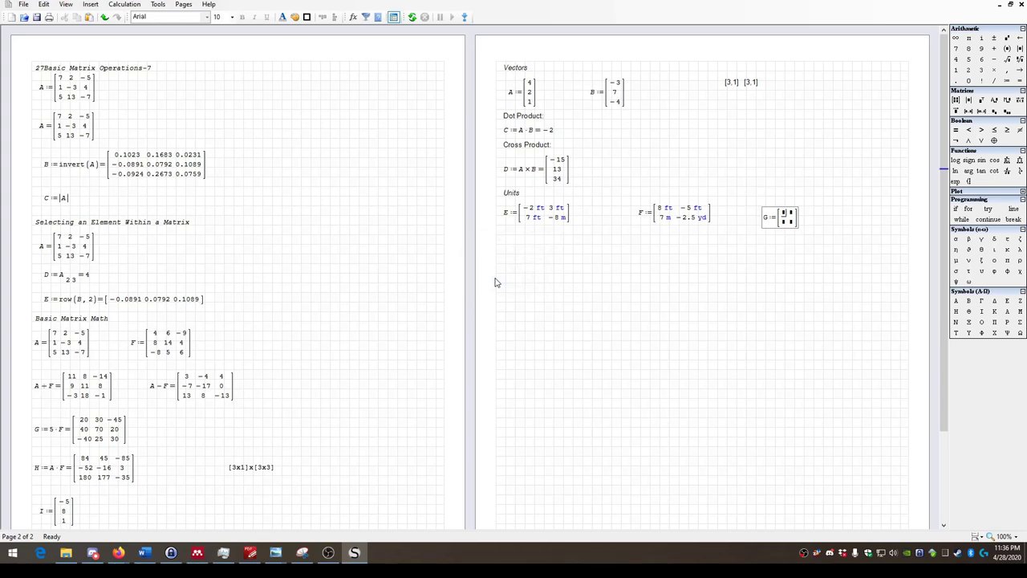
Fill G with 1 hr and 106 min, then 4000 s and 1.2 hr, and move it level with F.
type("1'hr")
left_click(802, 212)
type("106*min")
key("Escape")
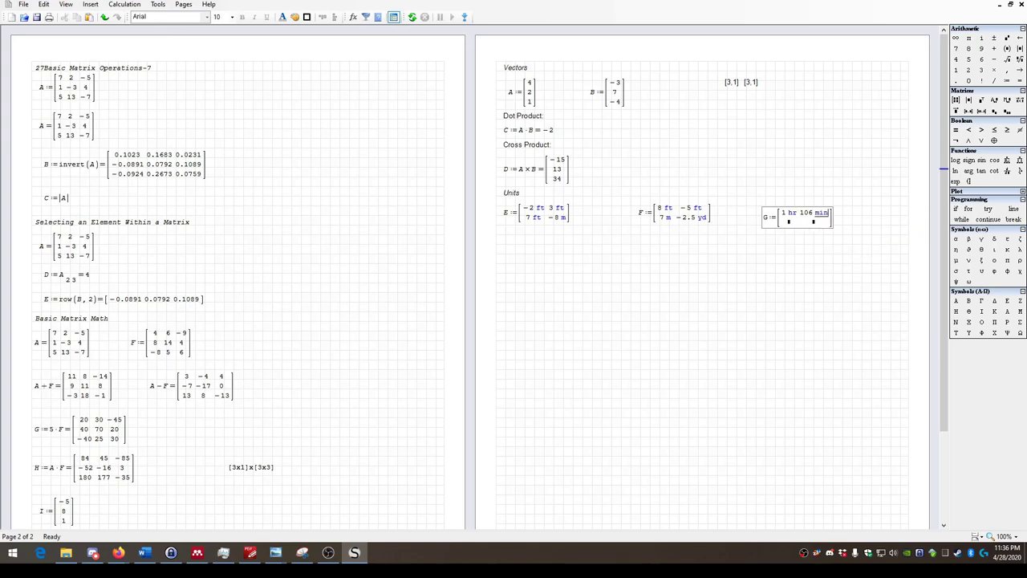
left_click(788, 224)
type("4000*m")
key("Escape")
key("BackSpace")
type("s")
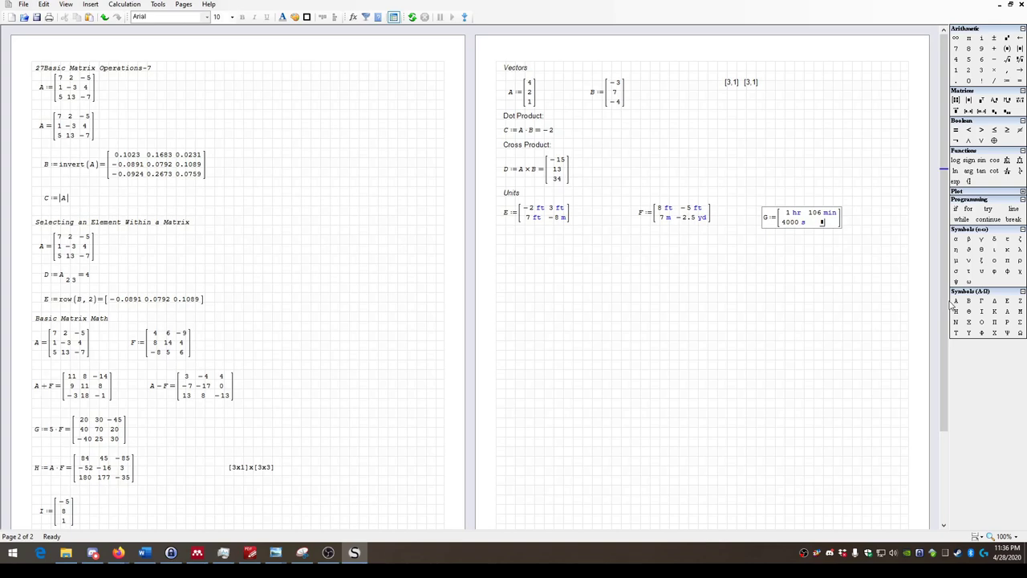
type("1.2*hr")
key("Return")
left_click_drag(830, 279, 759, 204)
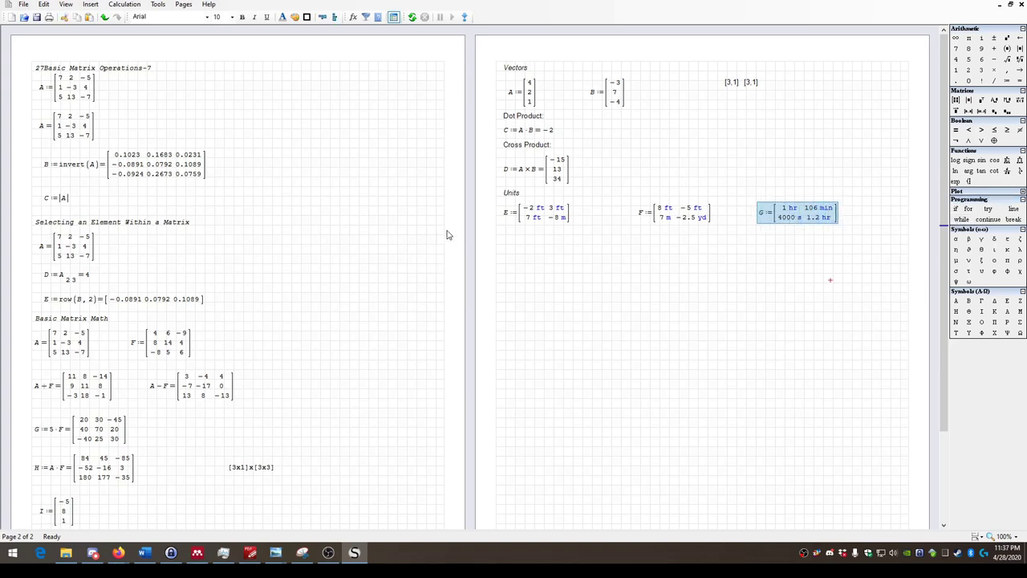
Evaluate E + F below matrix E and align the equation with the left edge of E's definition.
left_click(506, 252)
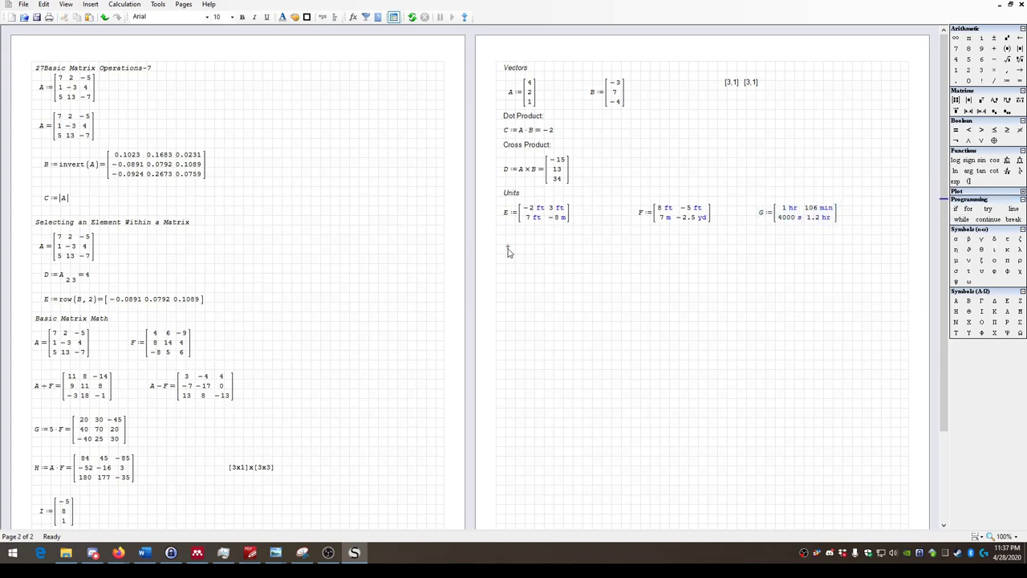
key("ctrl+space")
key("Escape")
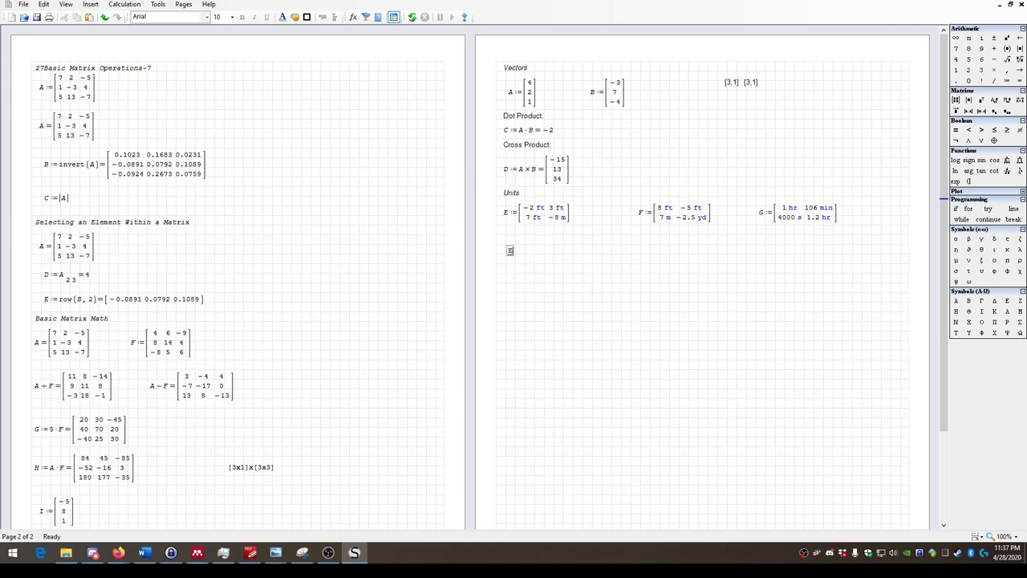
key("BackSpace")
type("E")
key("ctrl+space")
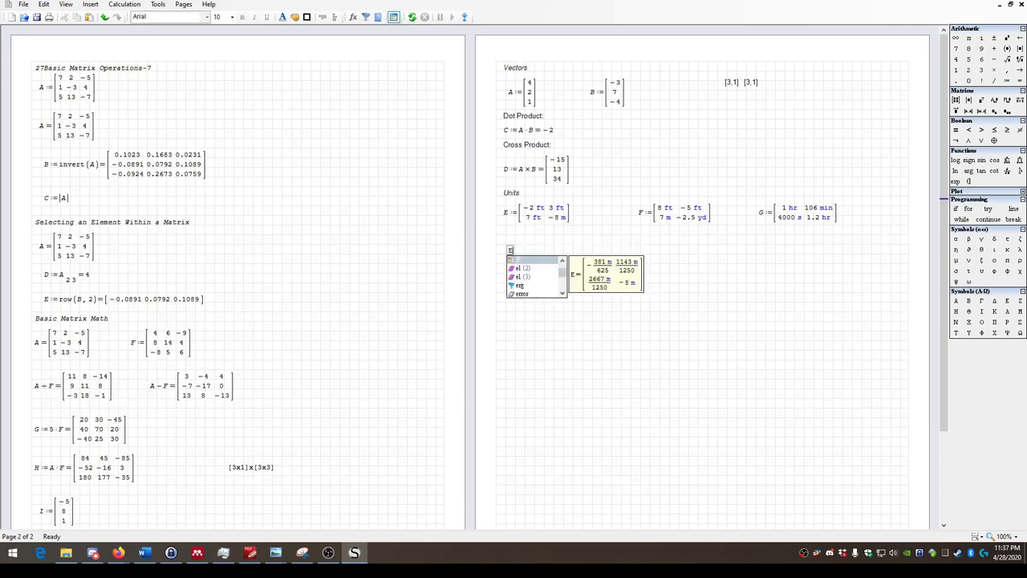
type("=F=")
left_click_drag(709, 304, 580, 257)
left_click_drag(510, 248, 505, 244)
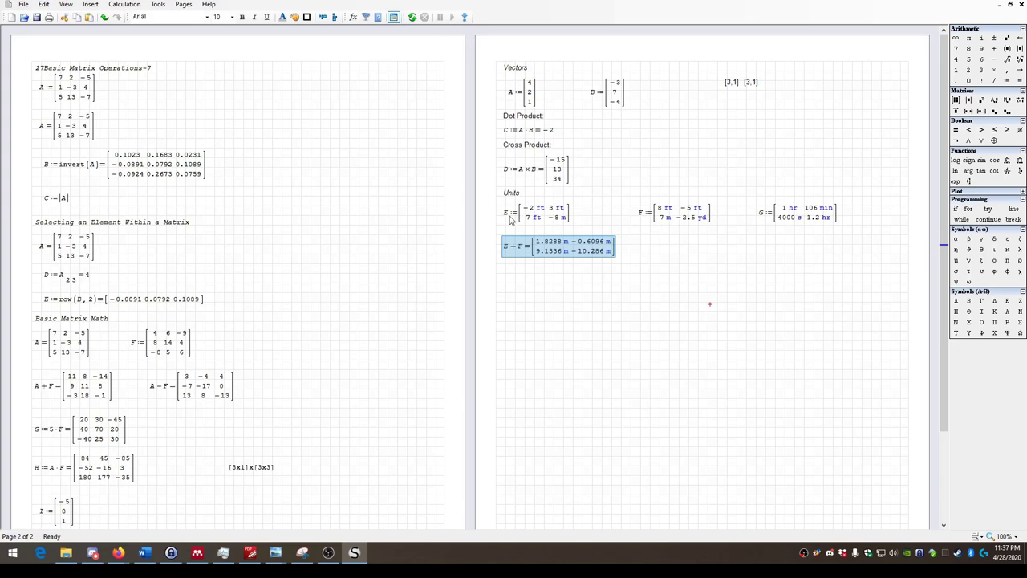
Display the E + F result in ft and move the equation slightly closer to matrix E.
left_click(616, 246)
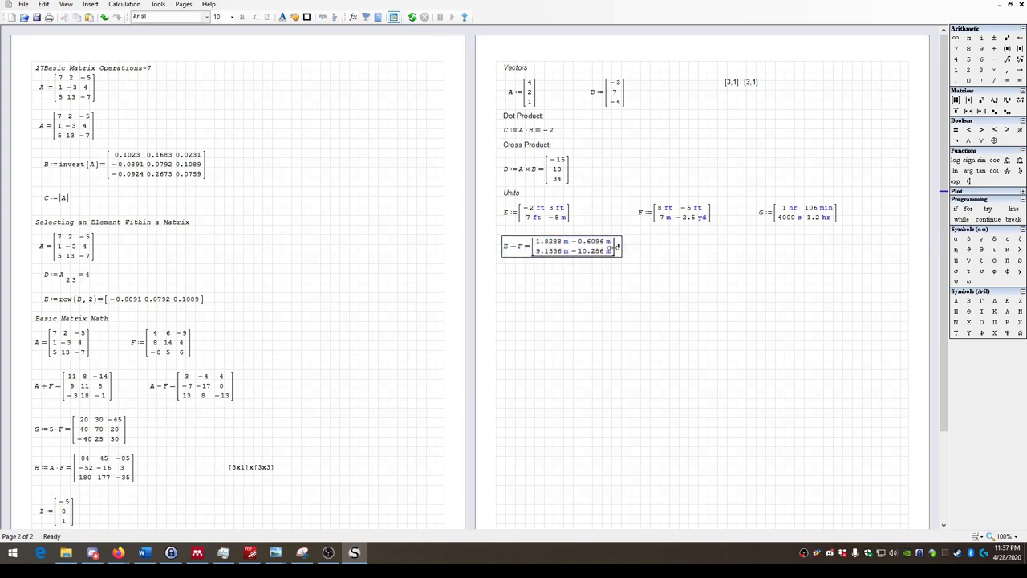
left_click(618, 246)
left_click(553, 250)
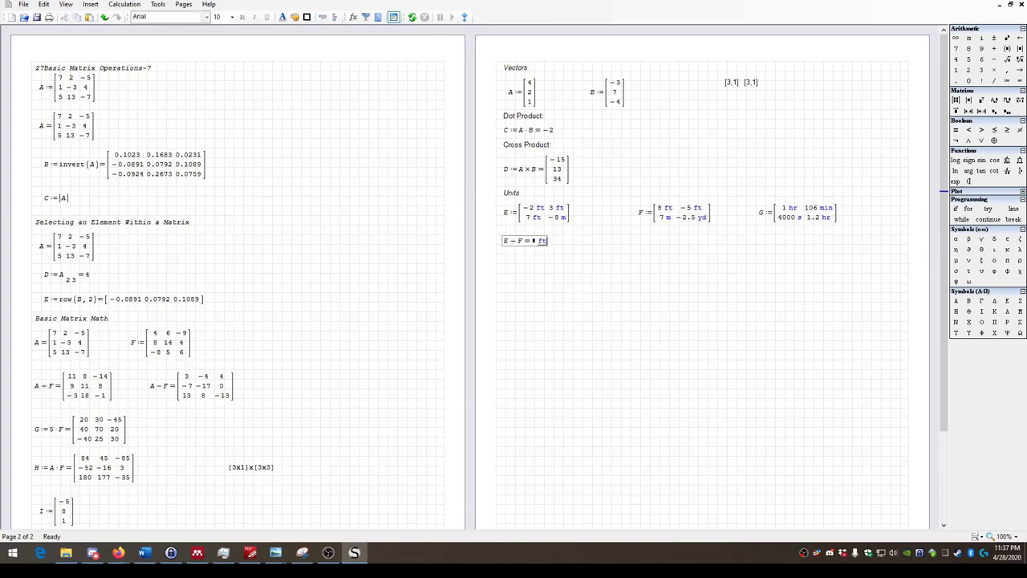
key("ctrl+z")
key("Return")
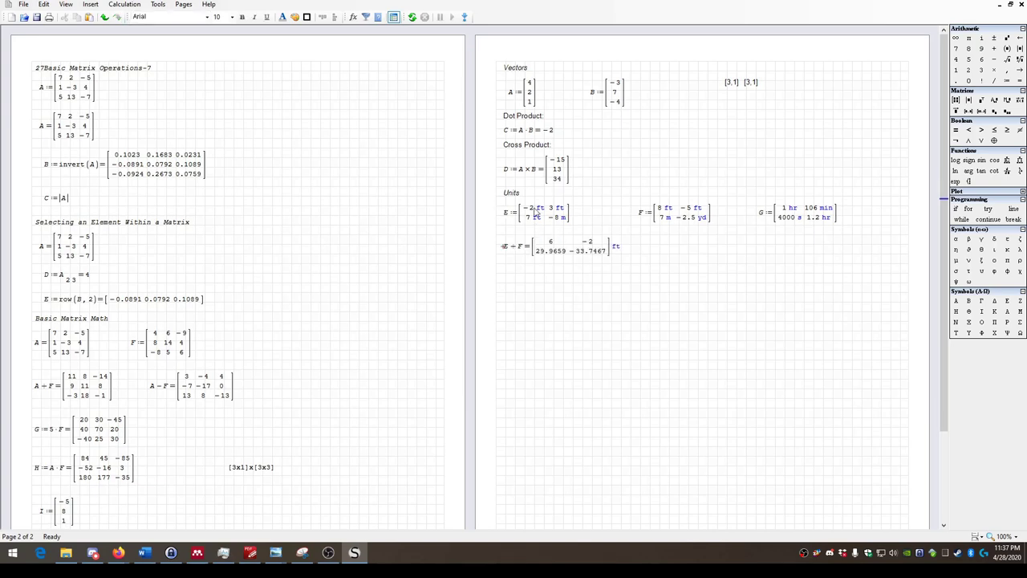
left_click_drag(647, 285, 590, 255)
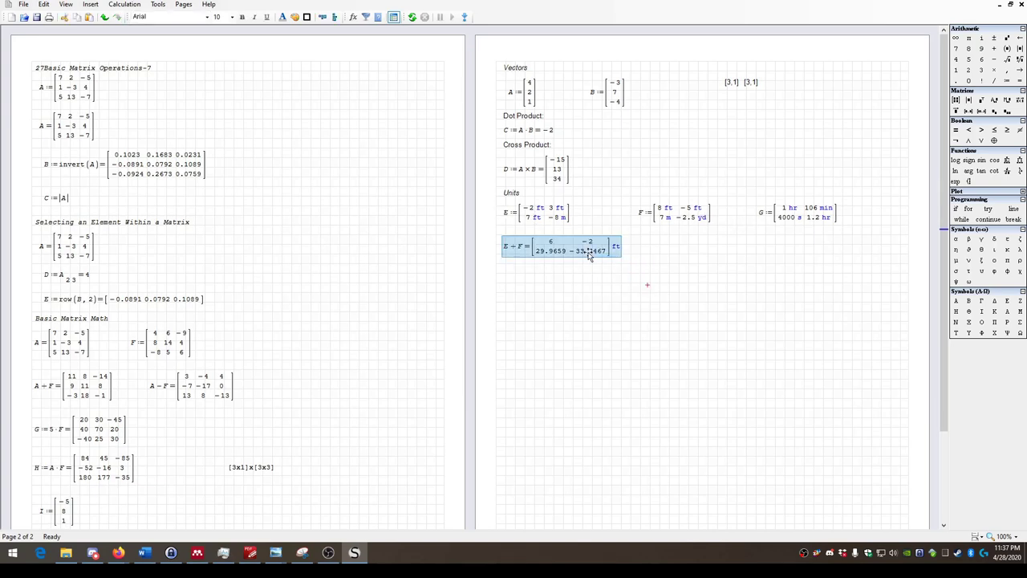
key("Up")
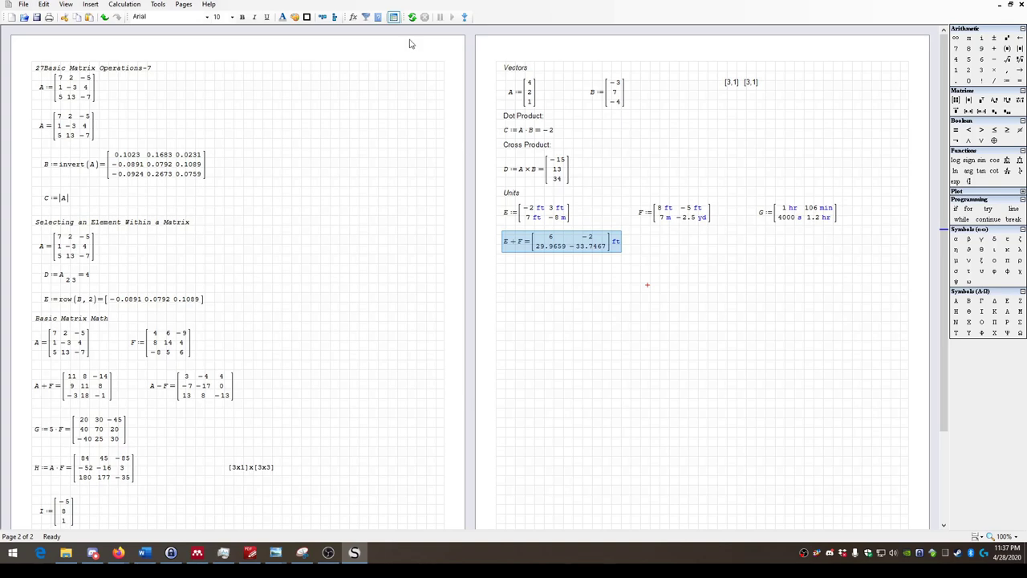
Try to evaluate the sum E + G directly below the E + F result.
left_click(502, 267)
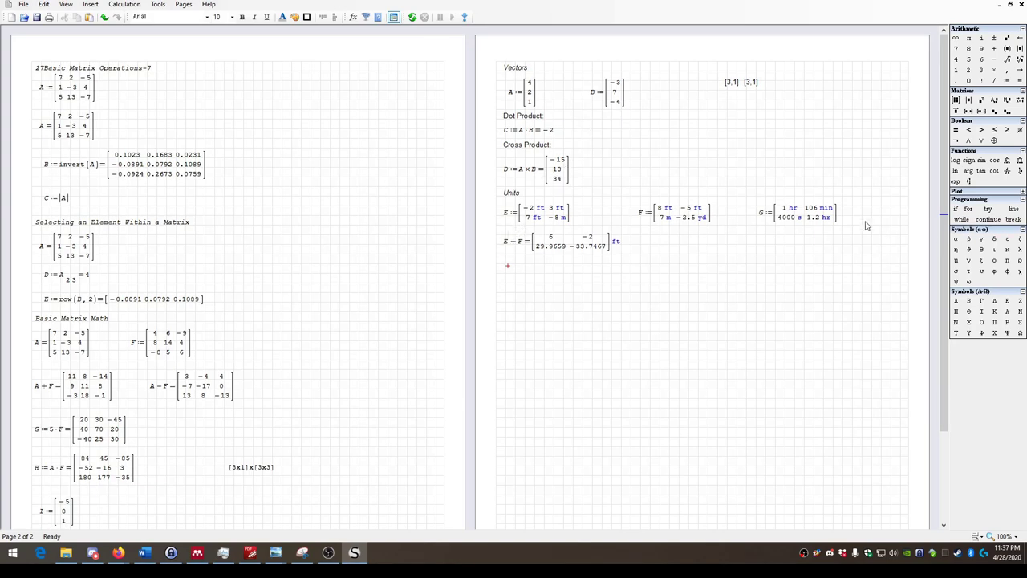
type("E + G =")
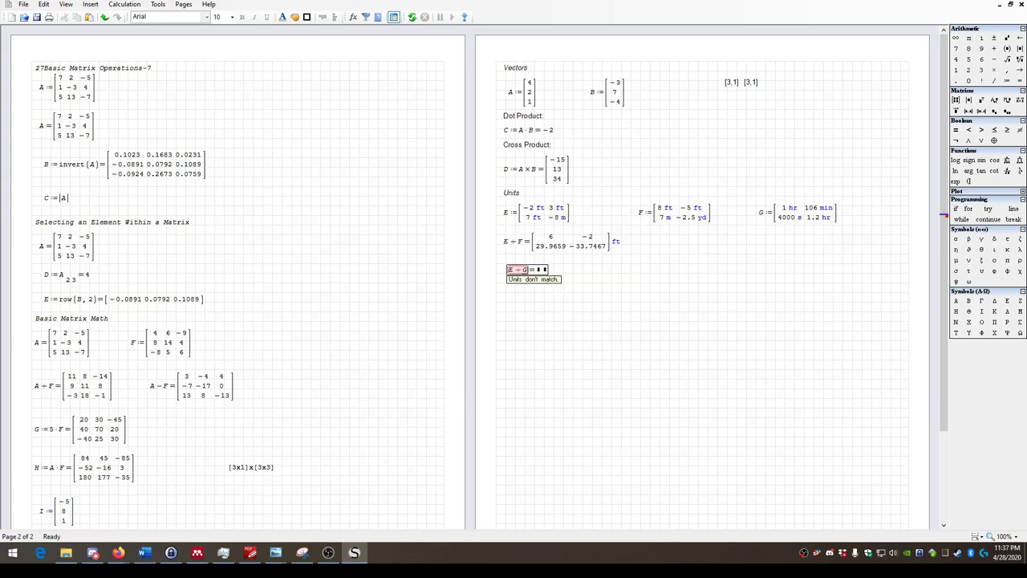
left_click(594, 300)
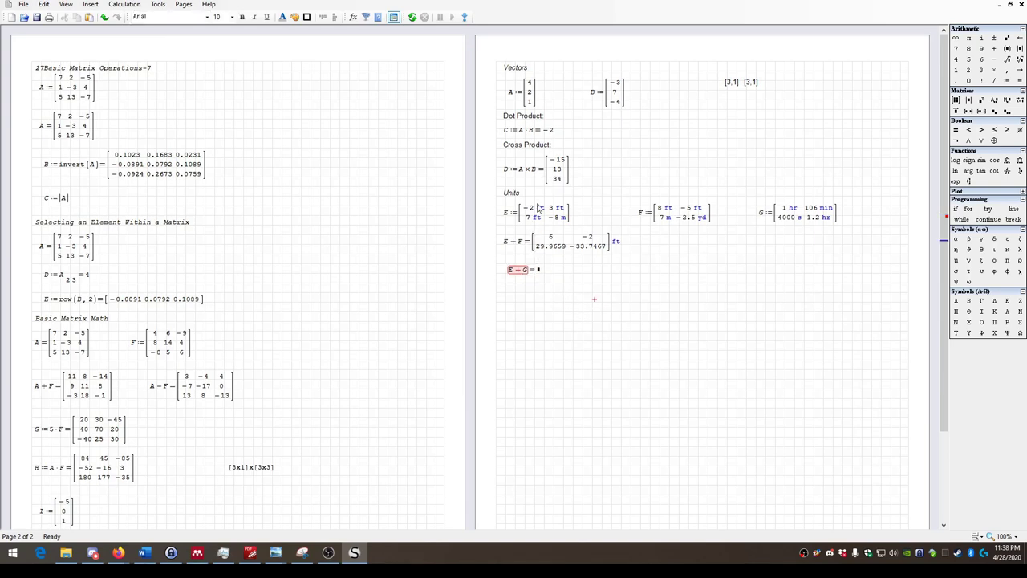
Evaluate the product E · F below E + G and align it with the left edge of the E + F equation.
mouse_move(536, 214)
left_click(503, 284)
left_click(507, 289)
type("E ")
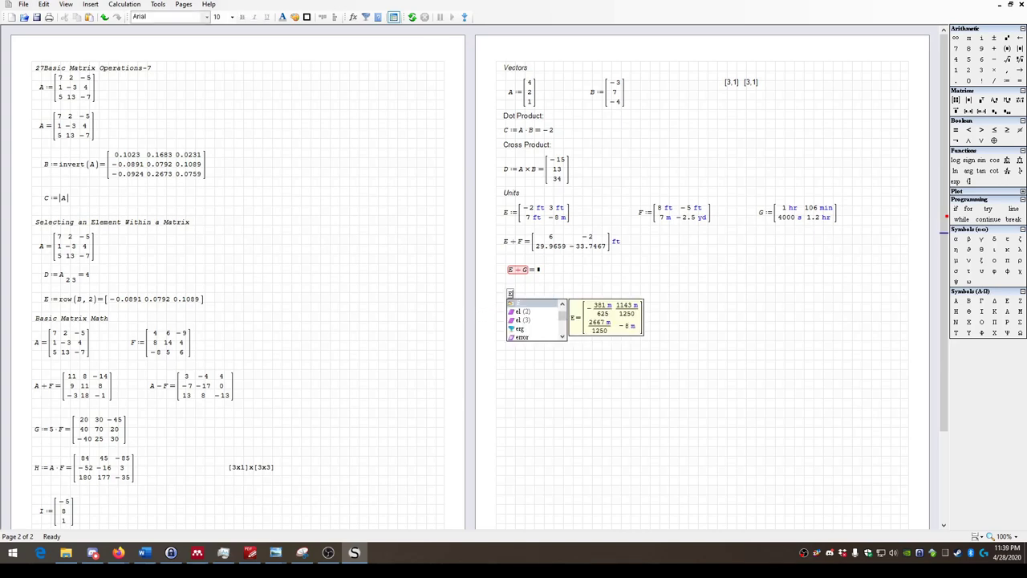
type("- F")
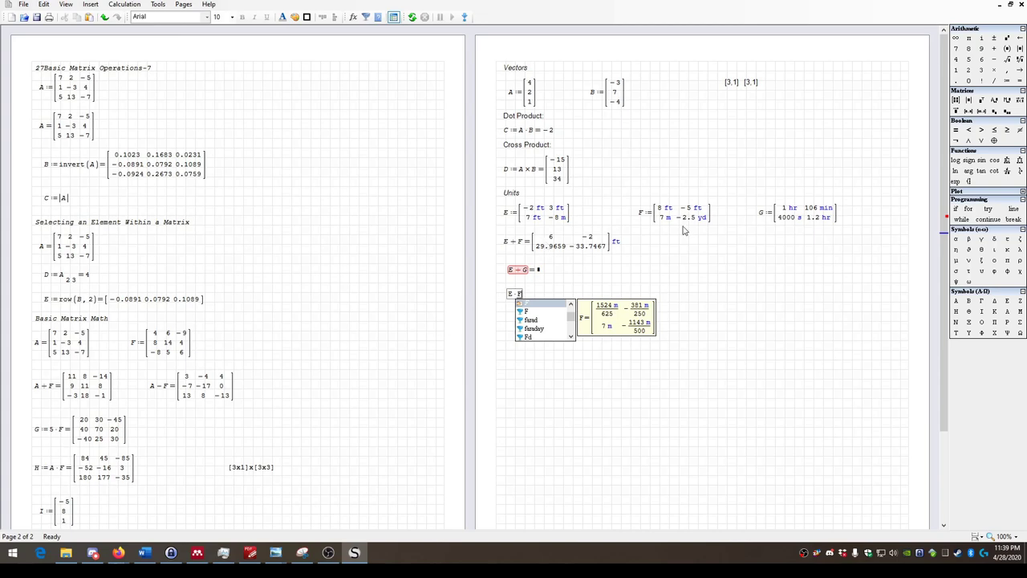
type("=")
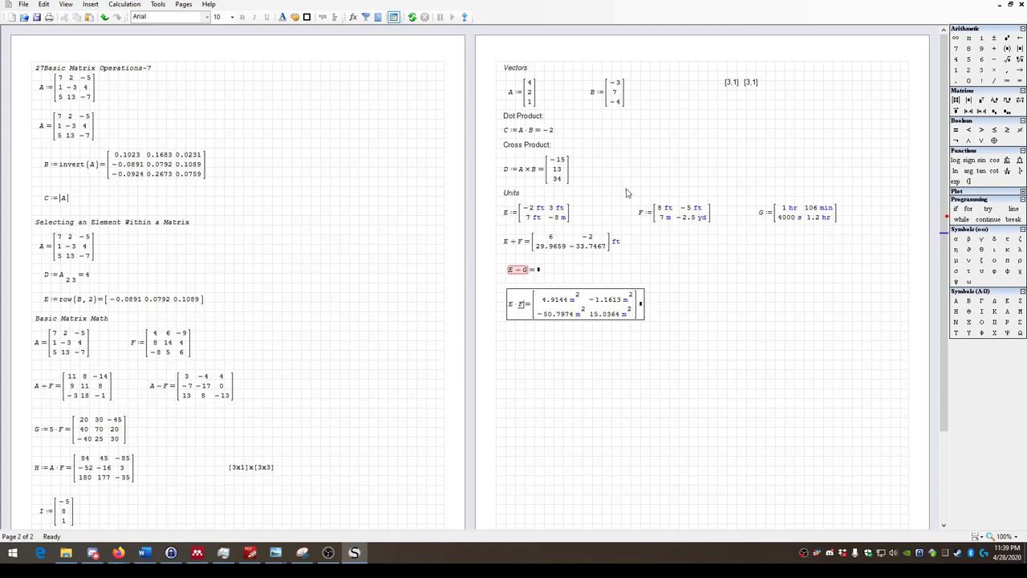
left_click_drag(657, 365, 502, 286)
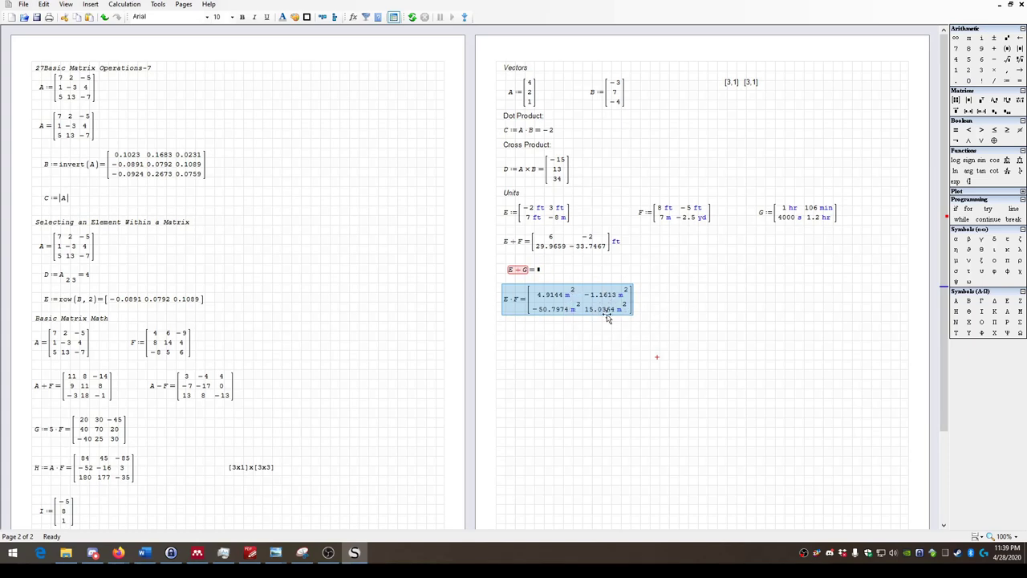
Display the E · F result in ft² and move the equation slightly closer to E + G.
left_click(641, 306)
left_click(633, 301)
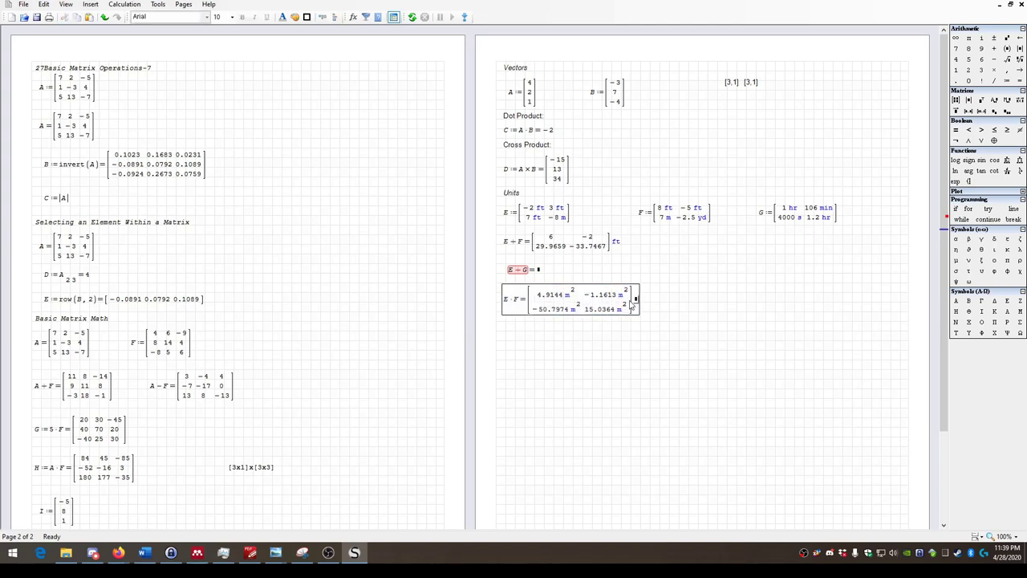
type("ft")
key("Return")
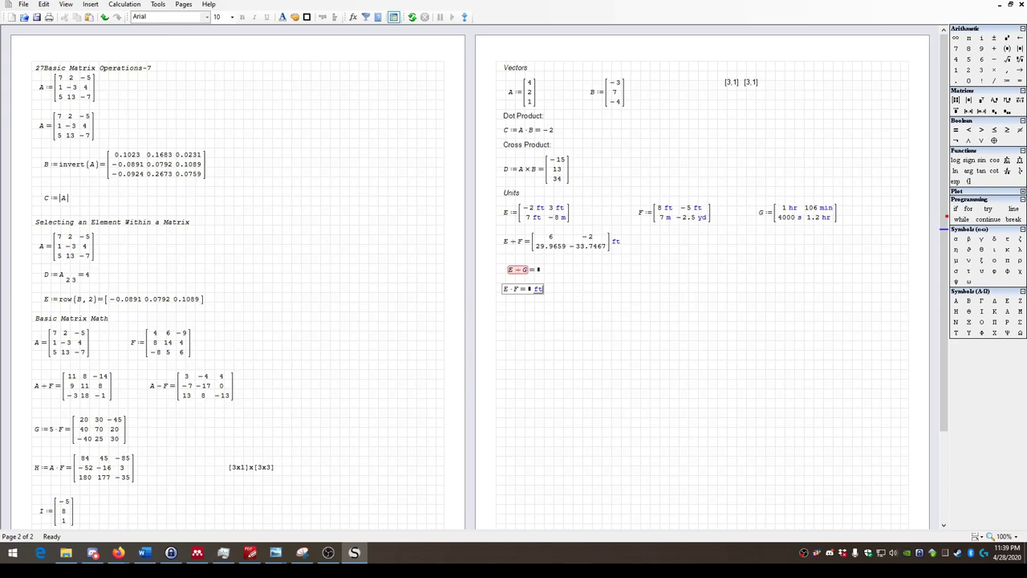
left_click(629, 377)
left_click_drag(656, 366, 579, 294)
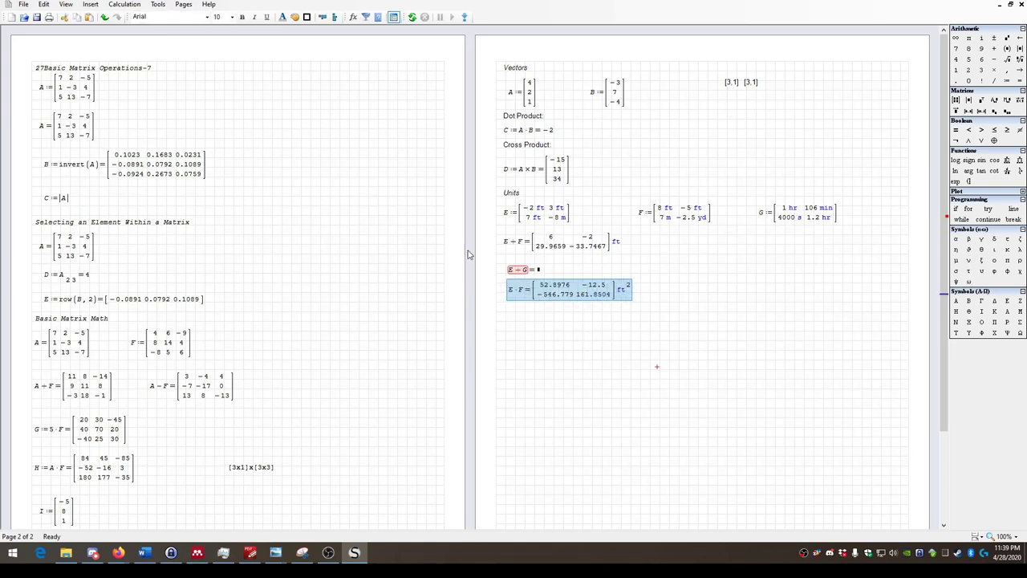
Evaluate the product E · G directly below the E · F result.
left_click(508, 310)
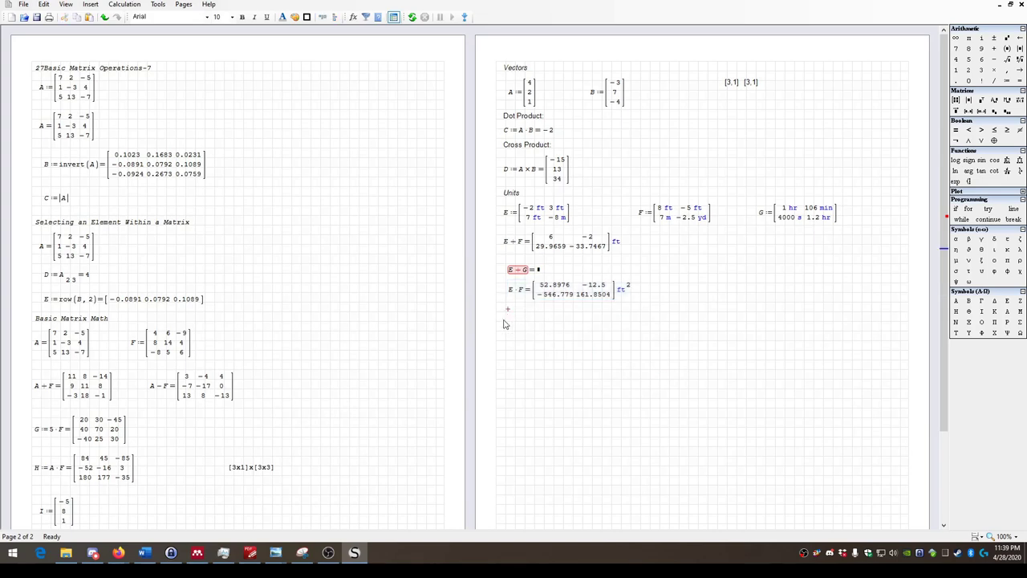
type("E*G=")
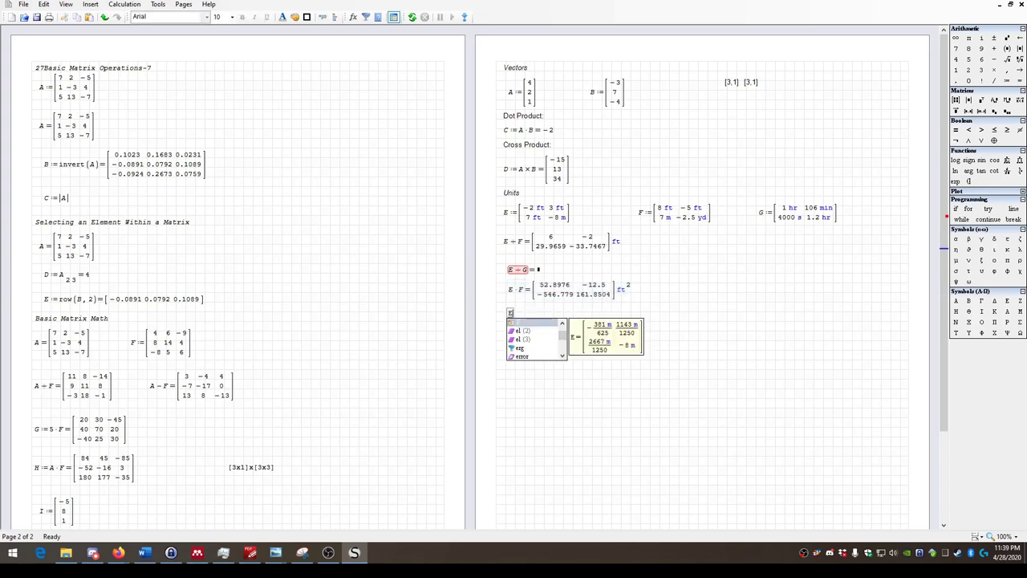
left_click_drag(687, 425, 508, 312)
left_click(642, 337)
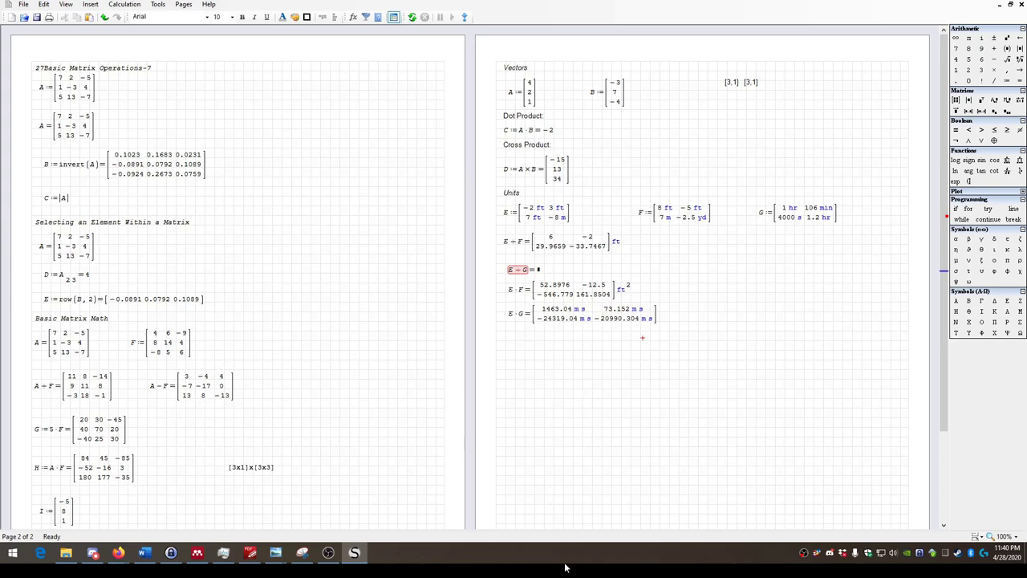
Add the text heading "Example" below E · G and align it with the Units heading.
left_click(539, 353)
left_click(503, 325)
left_click(507, 343)
type("ER")
key("BackSpace")
key("BackSpace")
key("shift+apostrophe")
type("Example")
left_click_drag(599, 415, 490, 329)
Write the equations 2x+5y=8 and -3x+6y=7 as text below the Example heading and move them slightly closer to it.
left_click(503, 354)
key("space")
type("2x")
type("+5y=8")
left_click(507, 371)
type("-3x+6y")
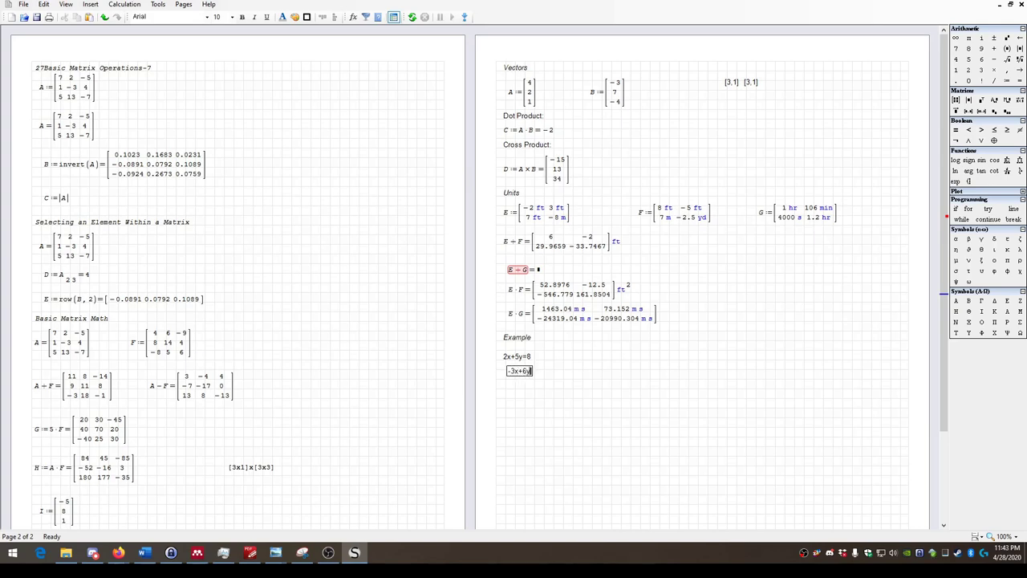
type("=7")
left_click_drag(637, 434, 493, 343)
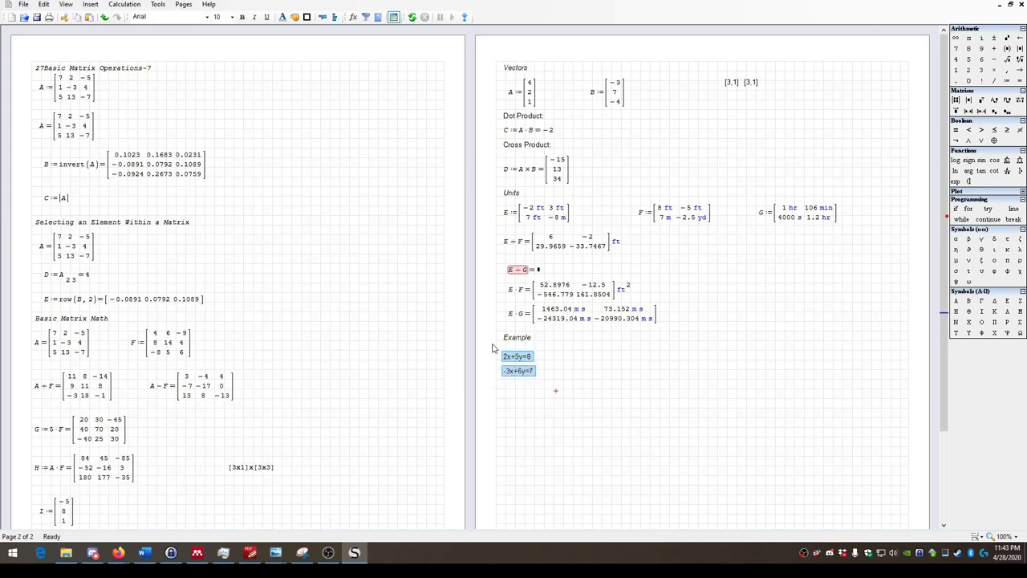
left_click(512, 386)
key("Left")
Write the matrix form [A][X]=[B] as text to the right of the two equations.
left_click(585, 355)
key("quotedbl")
type("[Ax")
key("BackSpace")
type("]")
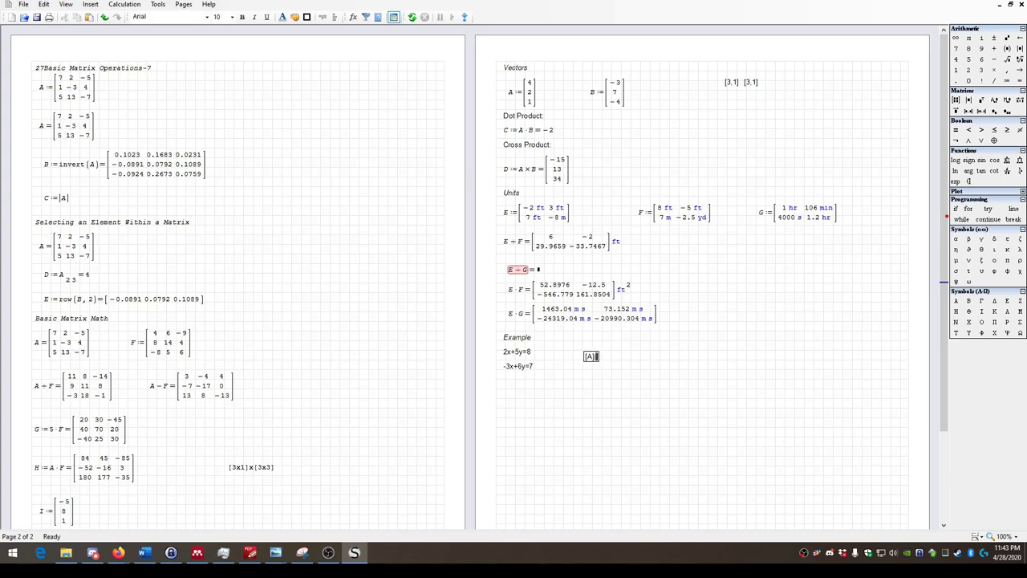
type("[X]=")
type("[B]")
left_click(555, 491)
Define A below the two equations as a 2×2 matrix with rows 2, 5 and -3, 6.
left_click(505, 385)
type("A:")
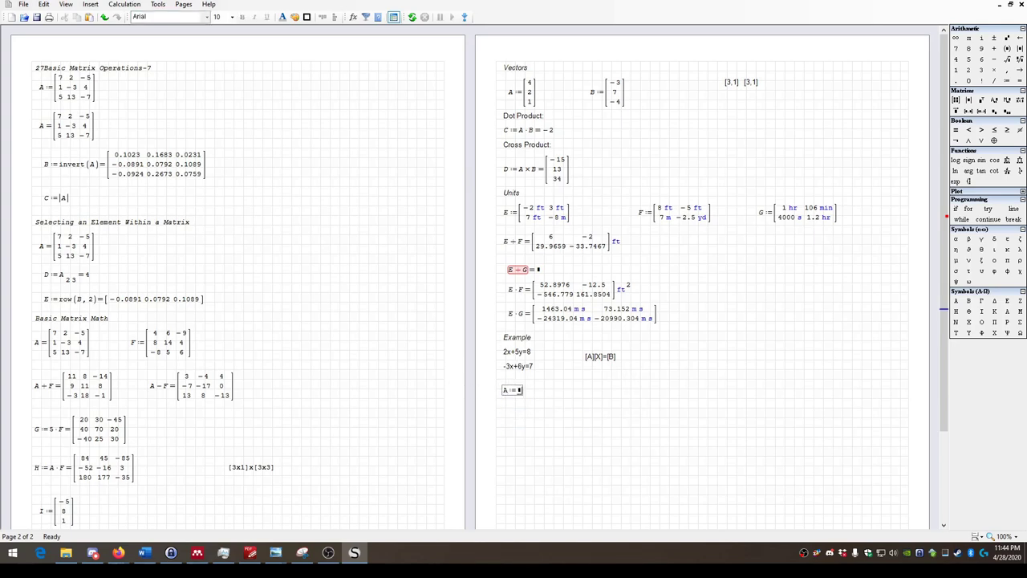
key("ctrl+m")
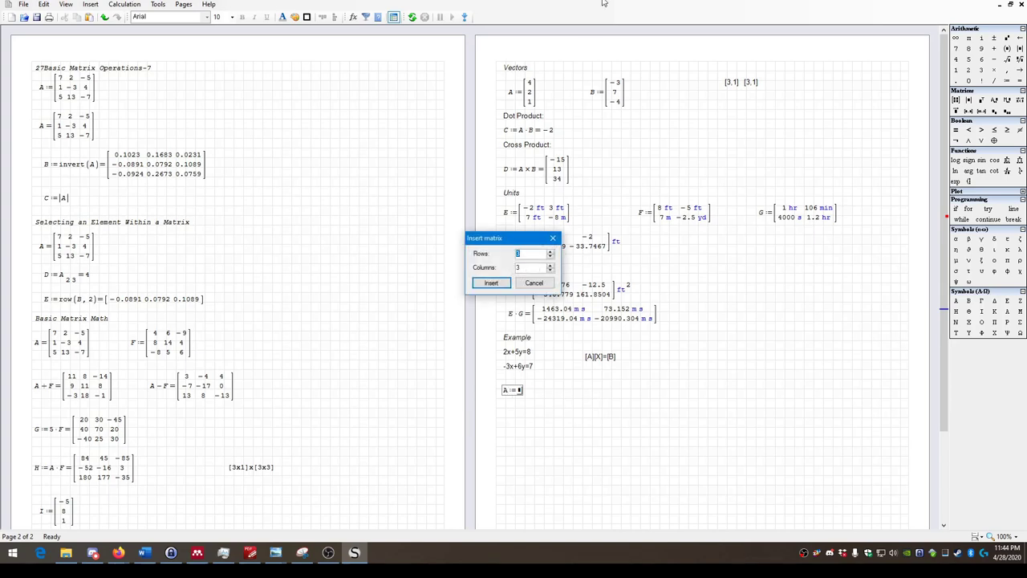
left_click(549, 256)
left_click(550, 269)
left_click(491, 283)
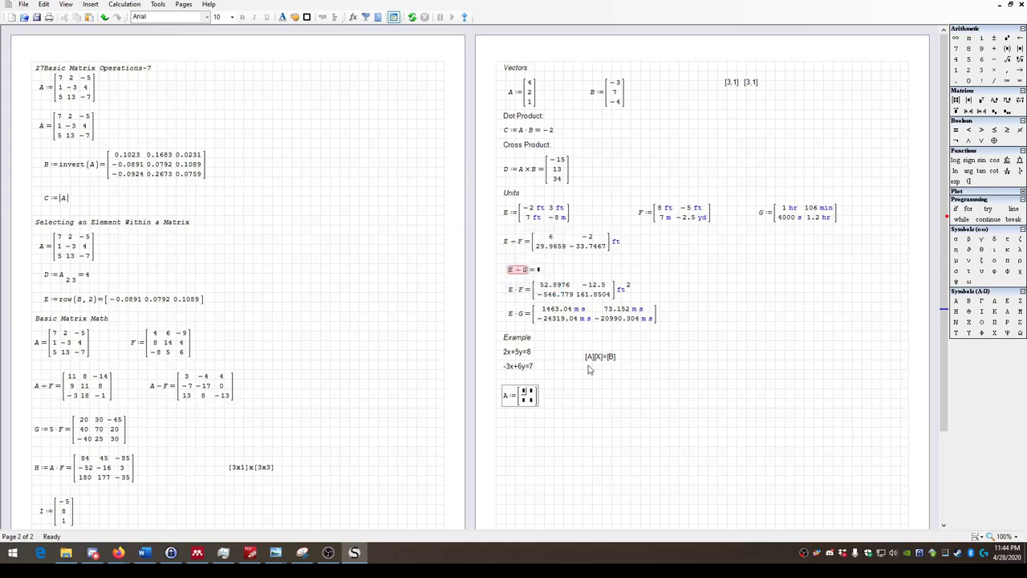
type("2 5")
left_click(523, 400)
type("-3 6")
key("Return")
Start the definition of B to the right of A with an empty matrix of two rows and one column.
left_click(580, 392)
type("B:")
key("ctrl+m")
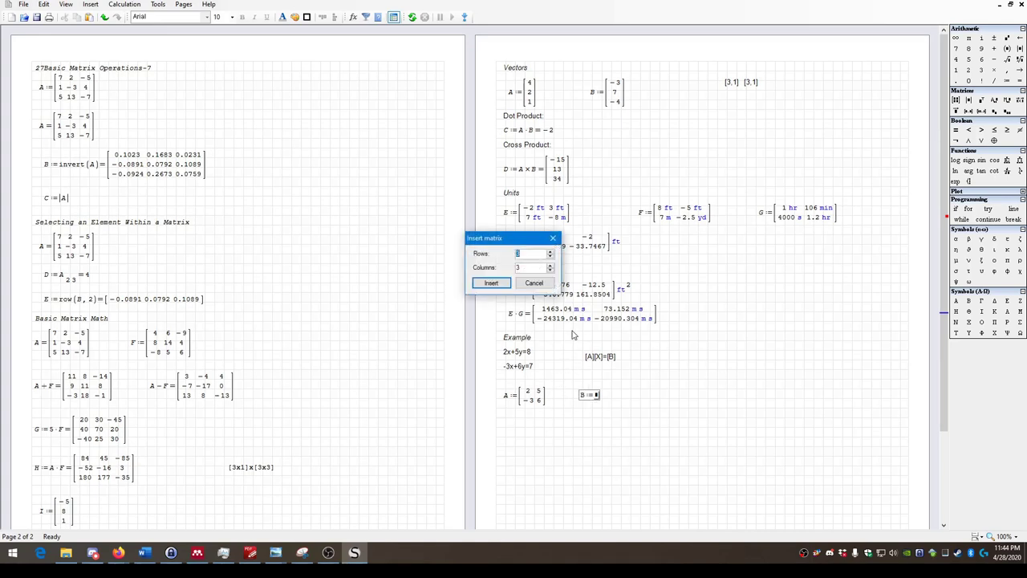
left_click(550, 256)
left_click(550, 270)
left_click(550, 270)
left_click(489, 284)
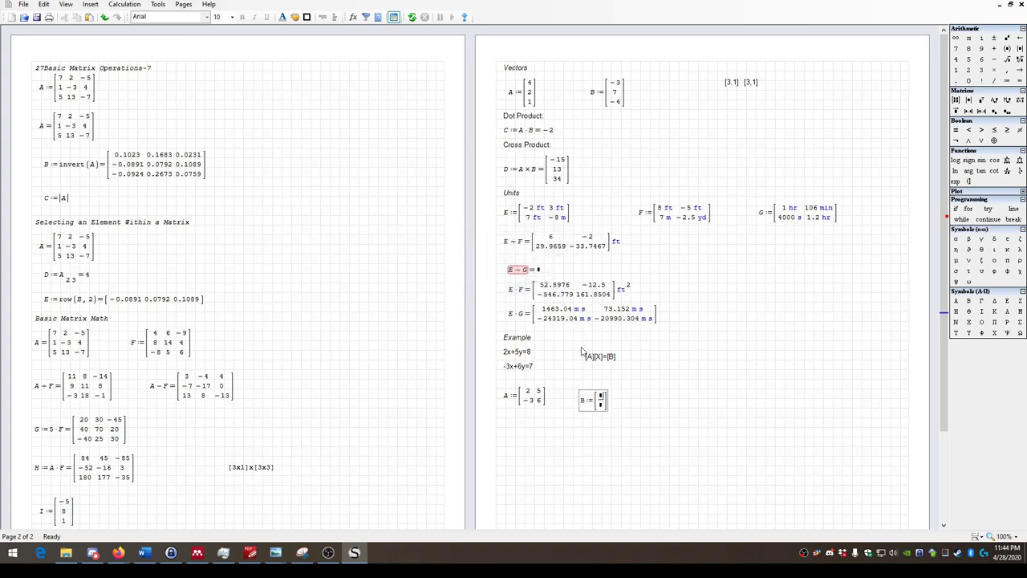
Fill B with 8 and 7, and move it level with A and closer to it.
type("8")
key("Tab")
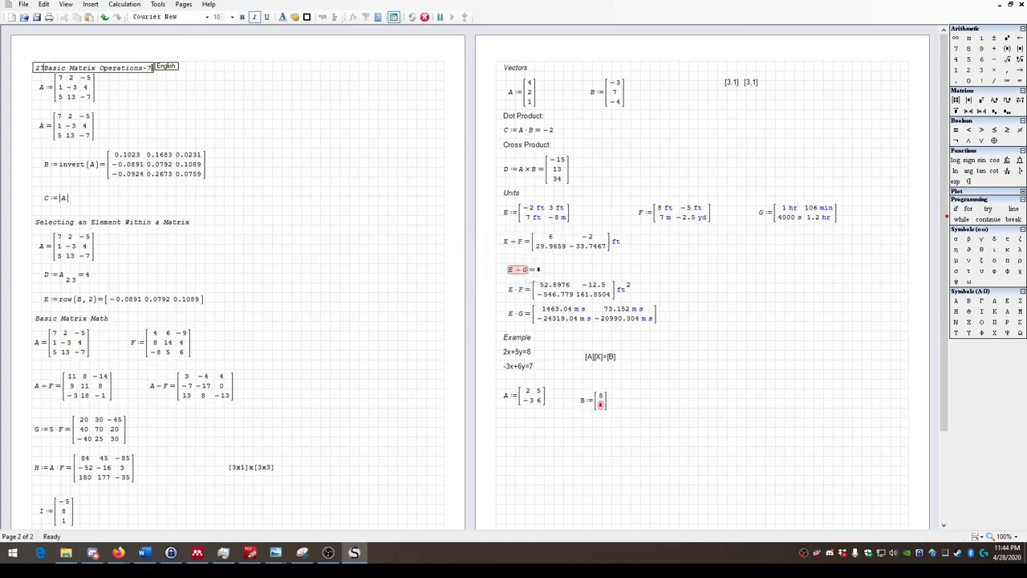
left_click(602, 411)
type("7")
left_click_drag(646, 429, 570, 390)
Start the definition of X below matrix A with the invert function applied to A.
left_click(507, 419)
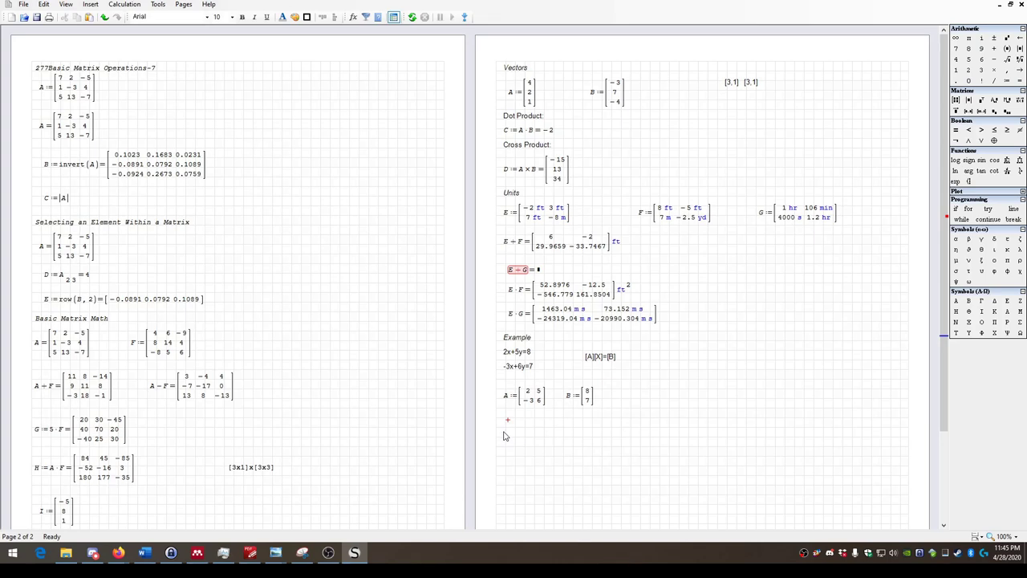
type("X ")
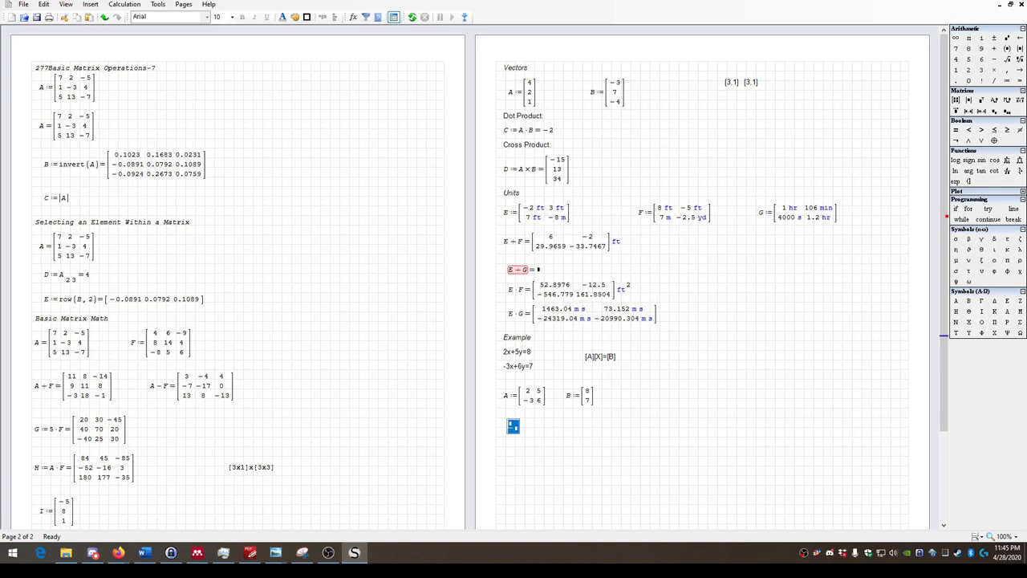
type(":=")
left_click(91, 5)
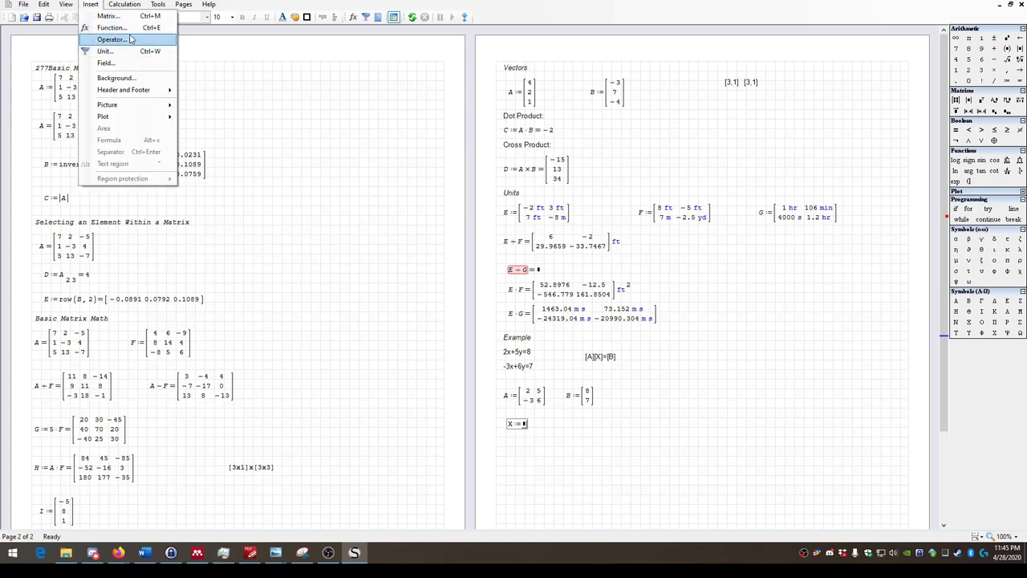
left_click(112, 27)
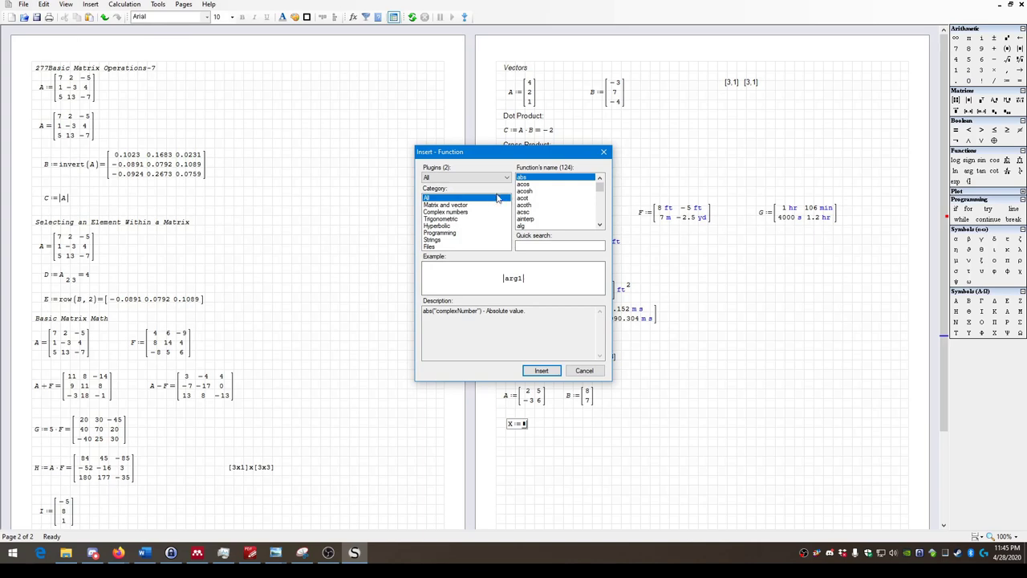
left_click(446, 205)
scroll(554, 201, "down", 3)
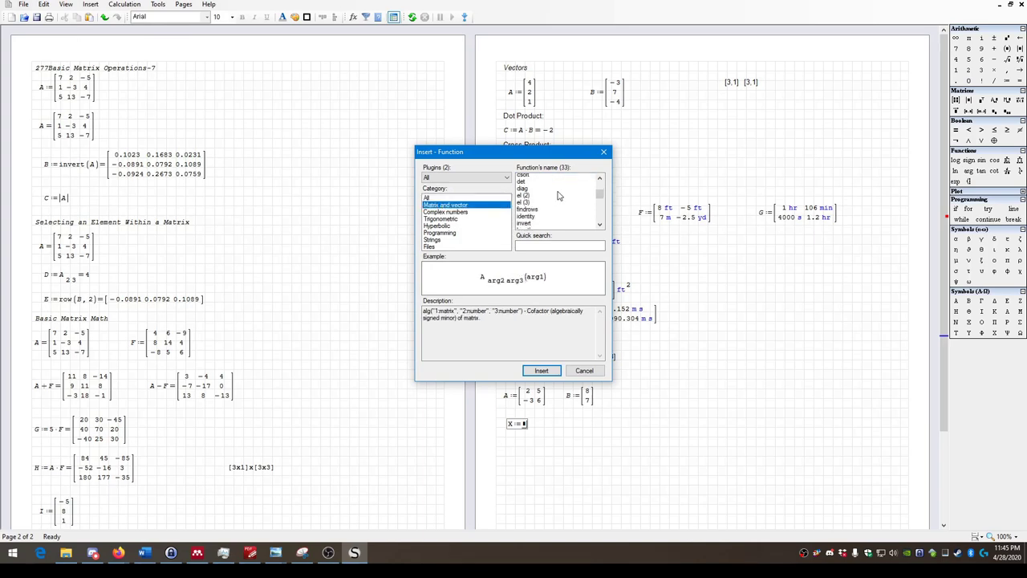
left_click(527, 219)
left_click(526, 211)
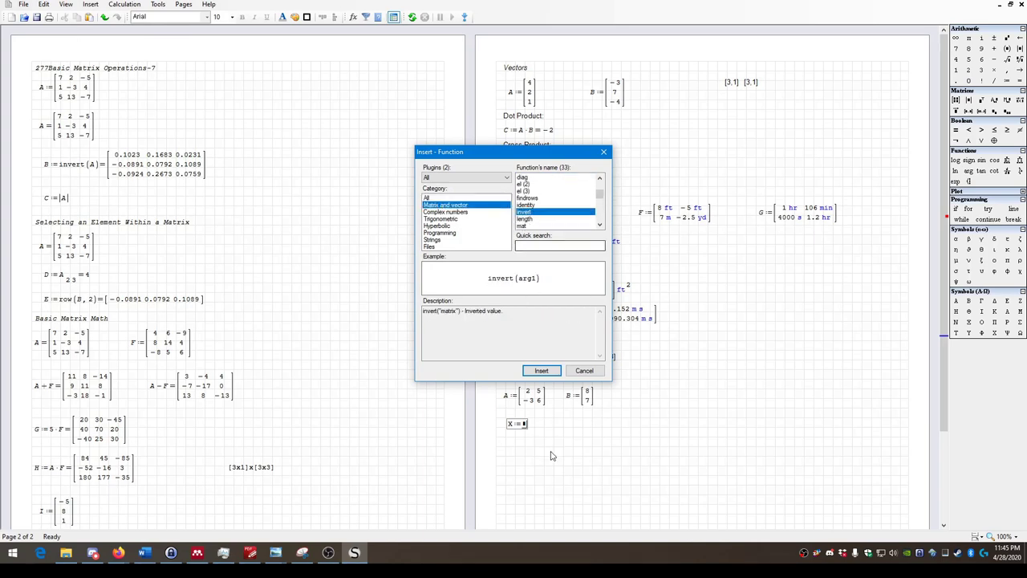
left_click(539, 370)
type("A")
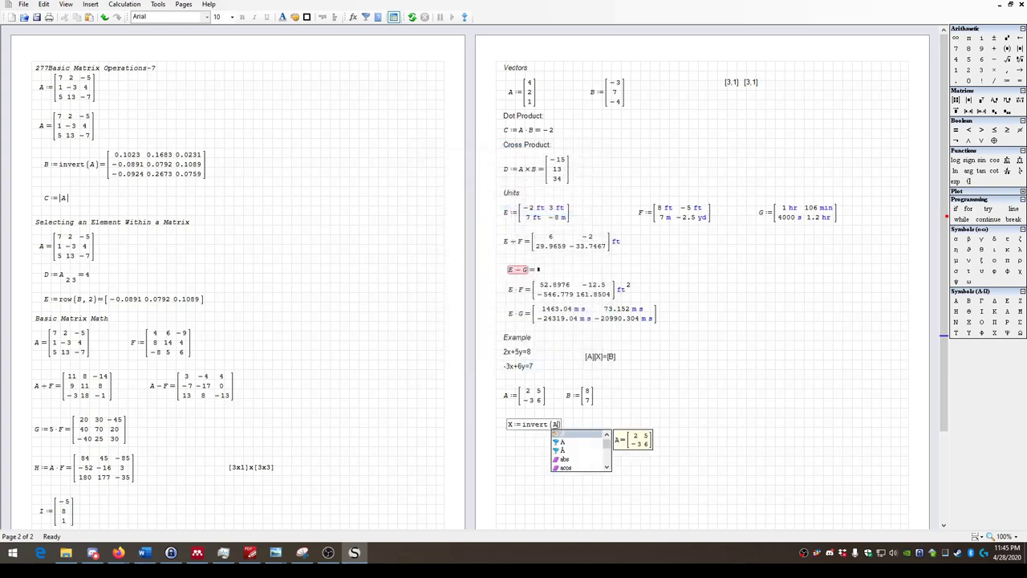
Complete X as invert(A) multiplied by B and evaluate the result.
key("Escape")
type("*")
type("B")
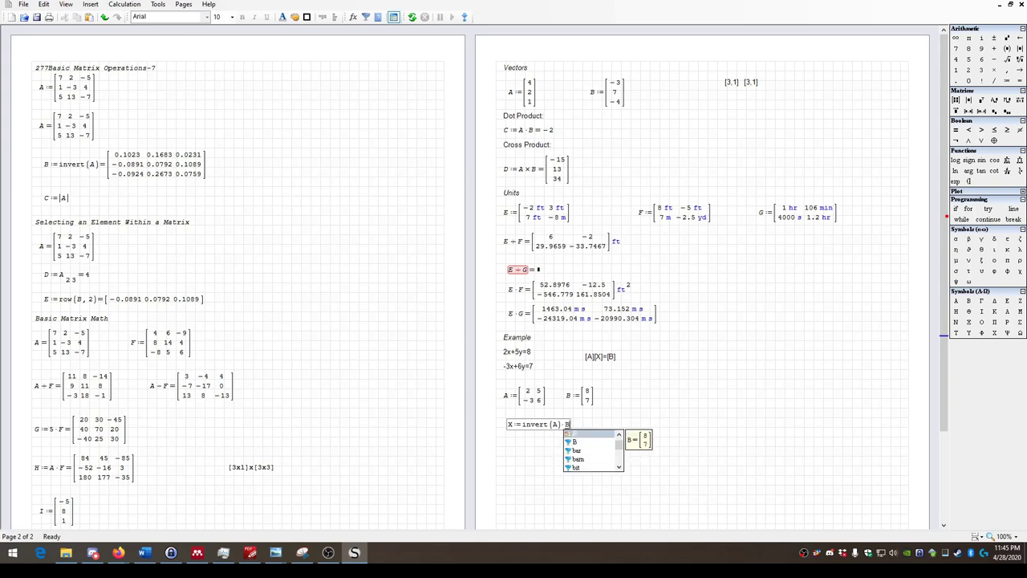
key("Escape")
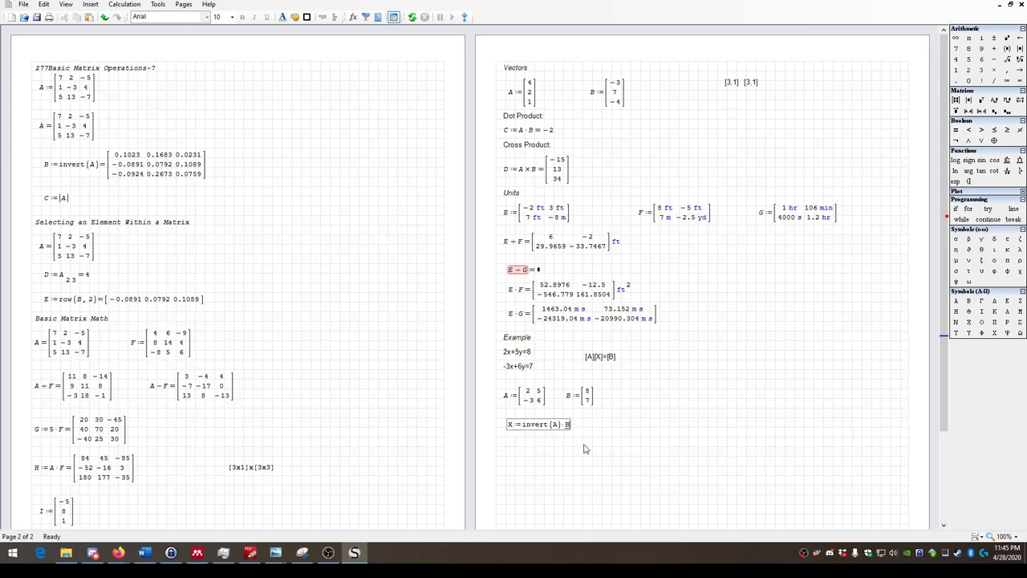
type("= [0.4815 1.4074")
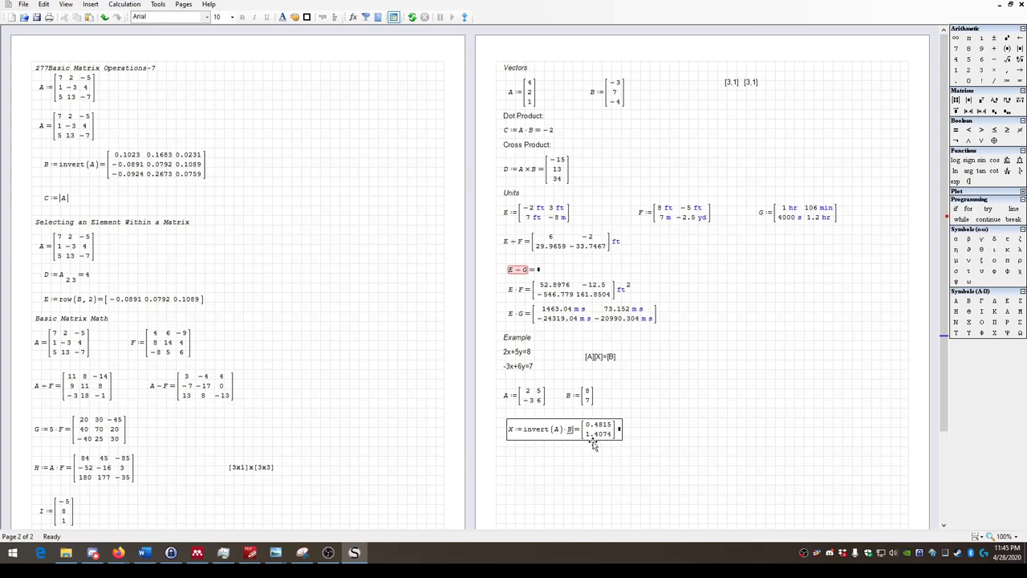
left_click(551, 464)
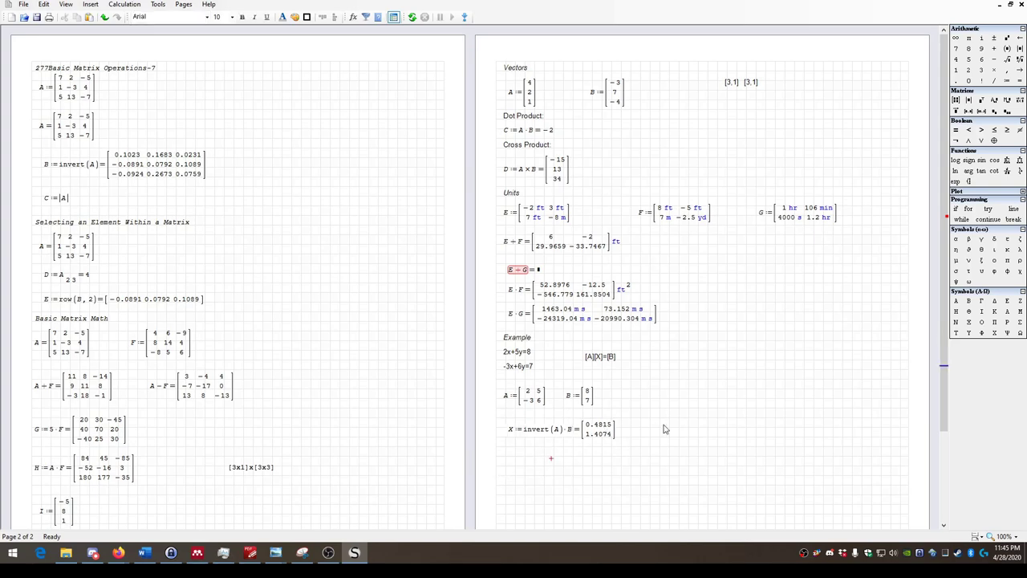
Try writing the solutions x=0.482 and y=1.407 to the right of X, and delete both entries.
left_click(656, 426)
key("ctrl+space")
key("Escape")
type("X=0.492")
key("BackSpace")
key("BackSpace")
type("82")
left_click(656, 443)
type("y=1.407")
left_click(699, 491)
mouse_move(613, 433)
left_click_drag(734, 469, 672, 426)
key("Delete")
Define x beside the X result as element (1,1) of matrix A and evaluate it.
key("ctrl+space")
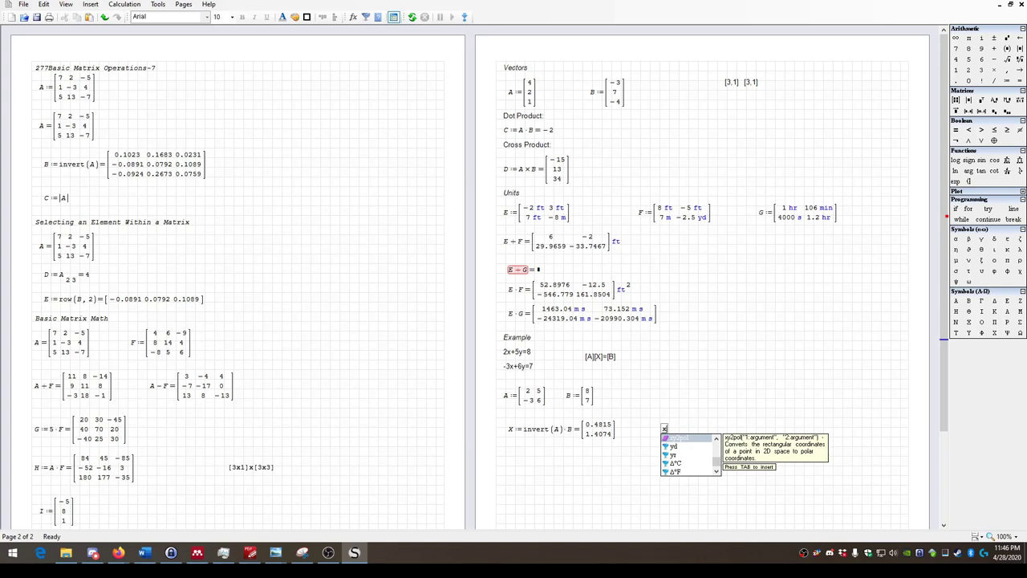
key("Escape")
type("x:=")
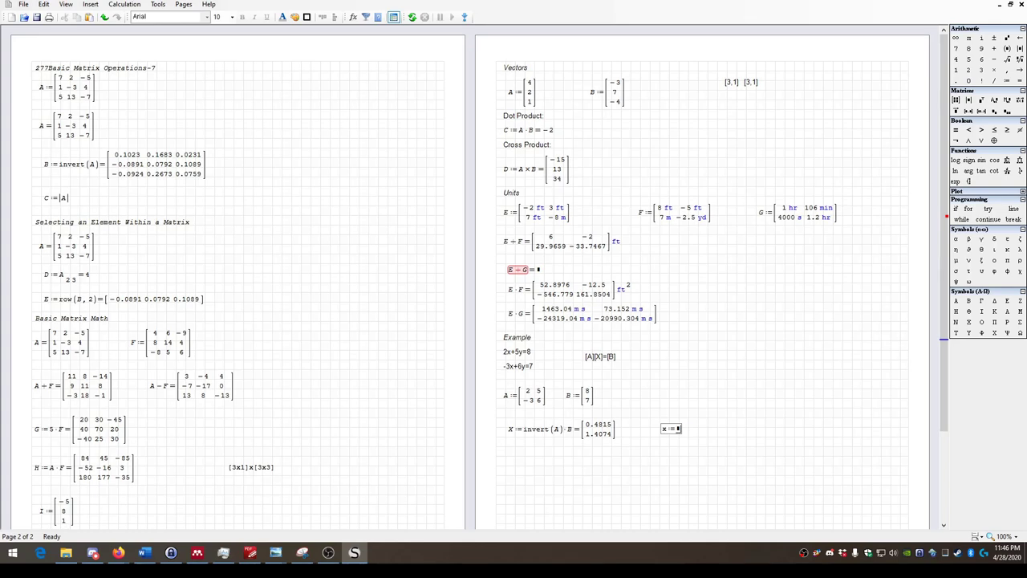
type("A")
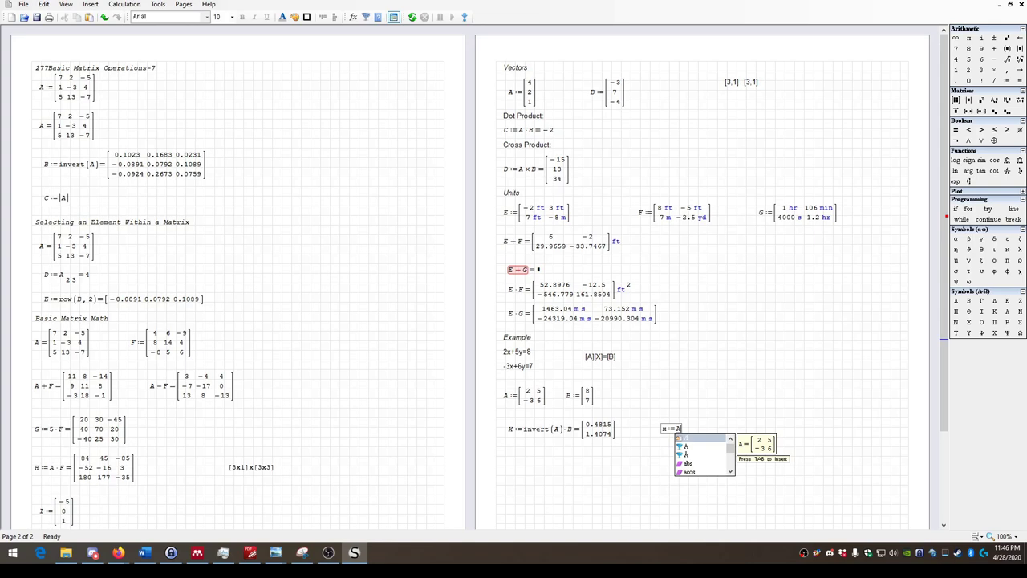
key("Escape")
type("[1,1=")
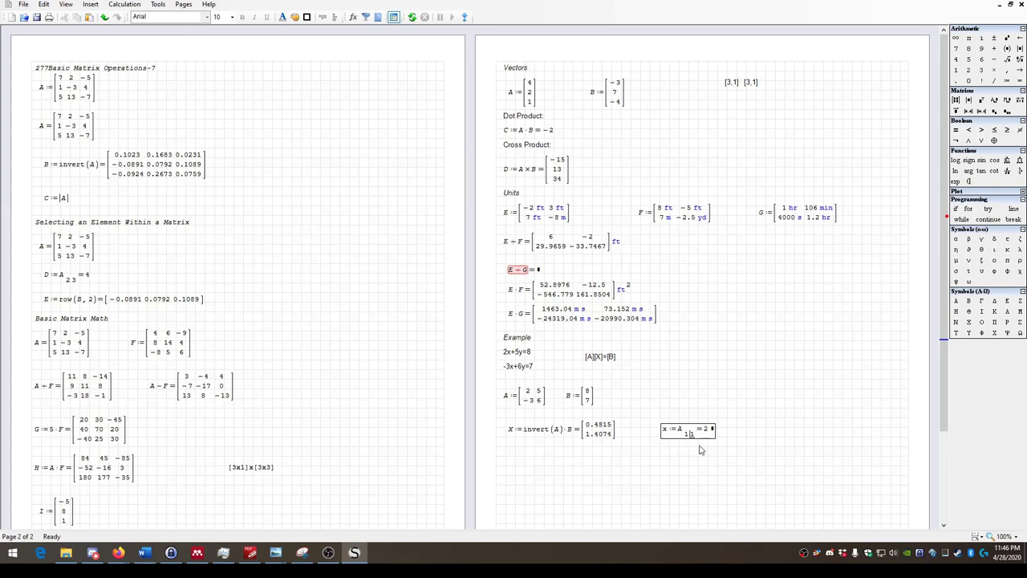
Change the x definition to reference element (1,1) of X instead of A, and move it up and closer to the X result.
left_click_drag(696, 434, 677, 430)
key("BackSpace")
type("1")
type("X")
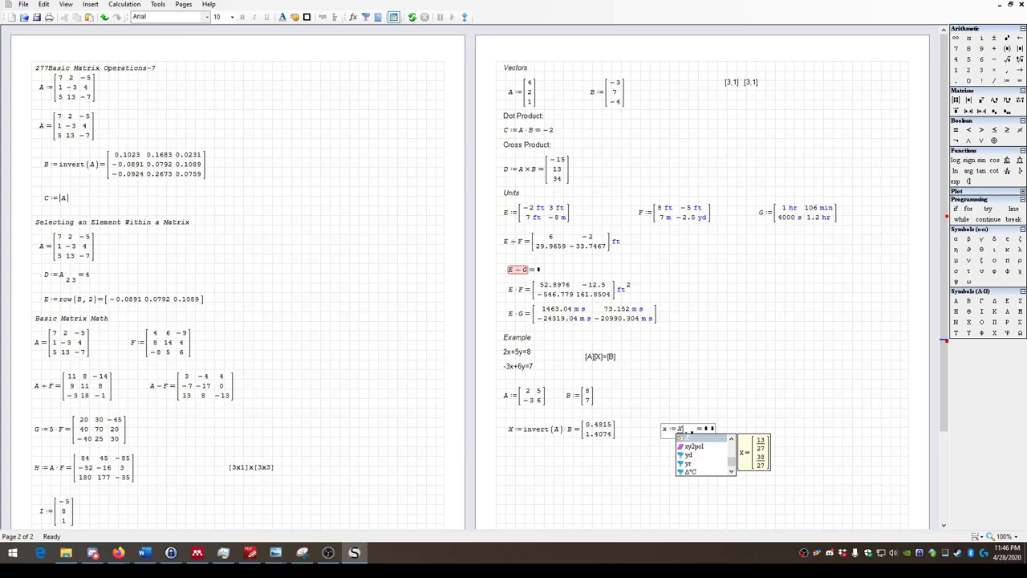
type(",1")
left_click(757, 444)
left_click_drag(786, 458, 676, 426)
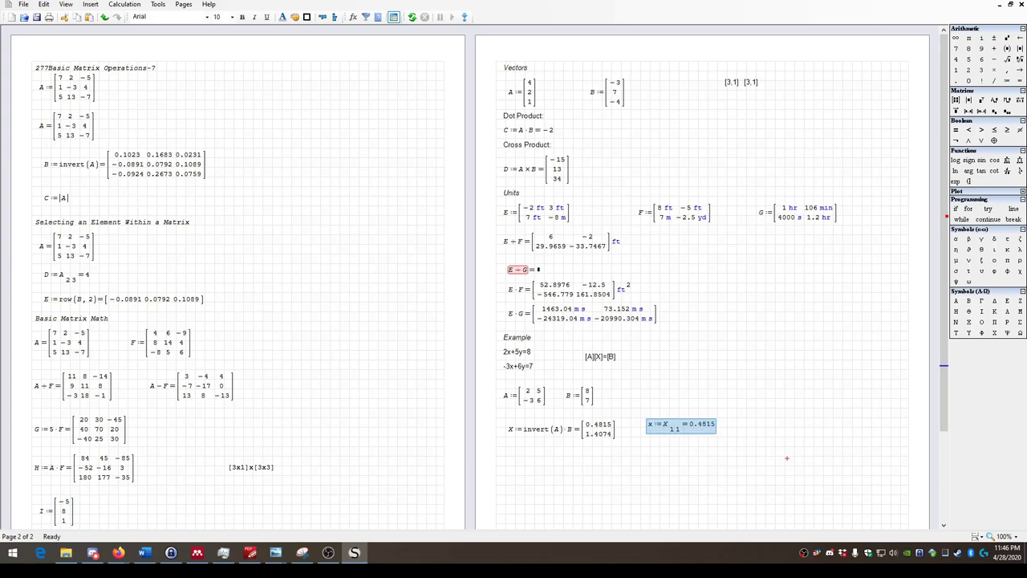
Define y to the right of x as element (2,1) of X and evaluate it.
left_click(755, 429)
type("y:")
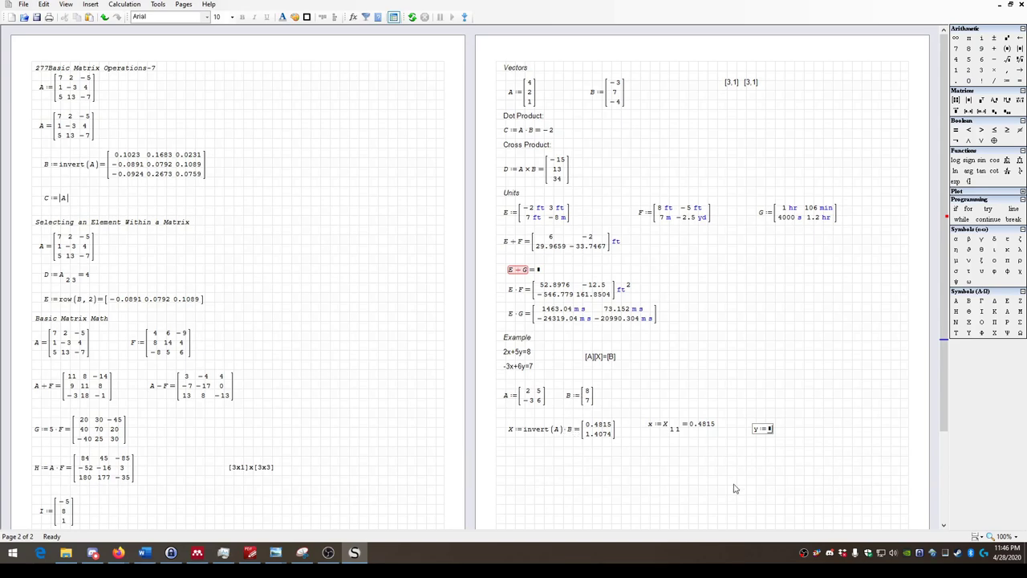
type("X")
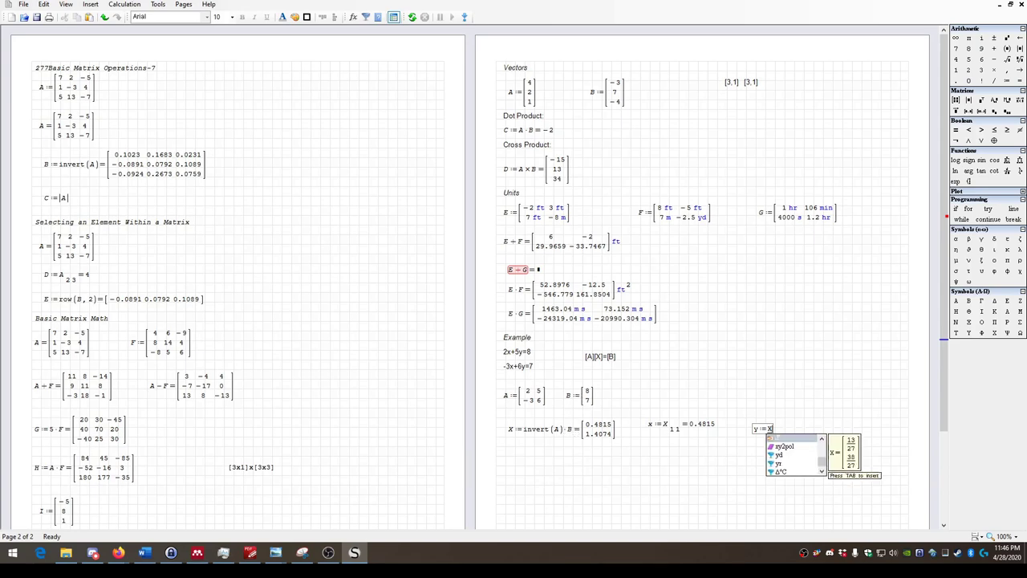
type("[2,1")
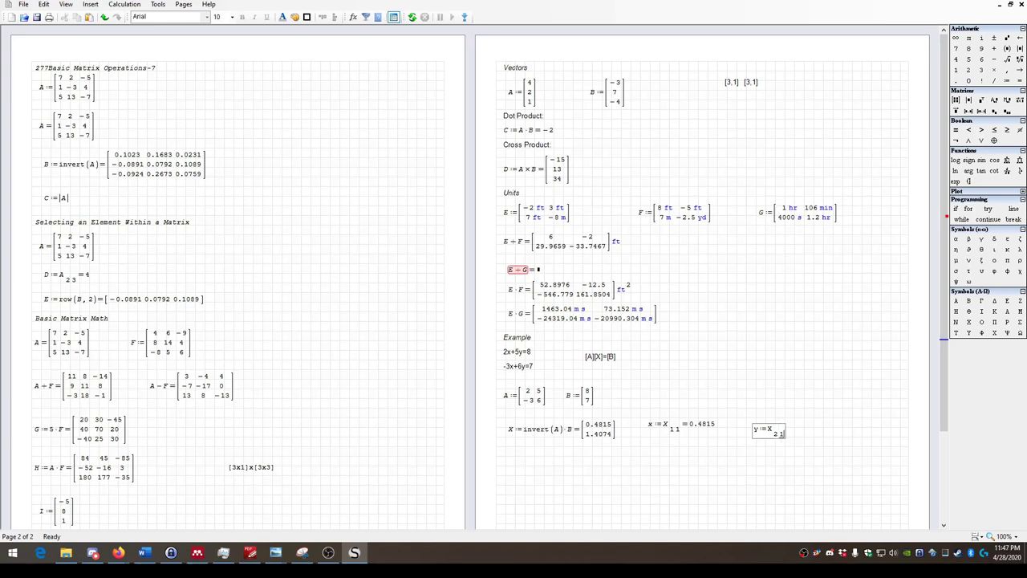
type("= 1.4074")
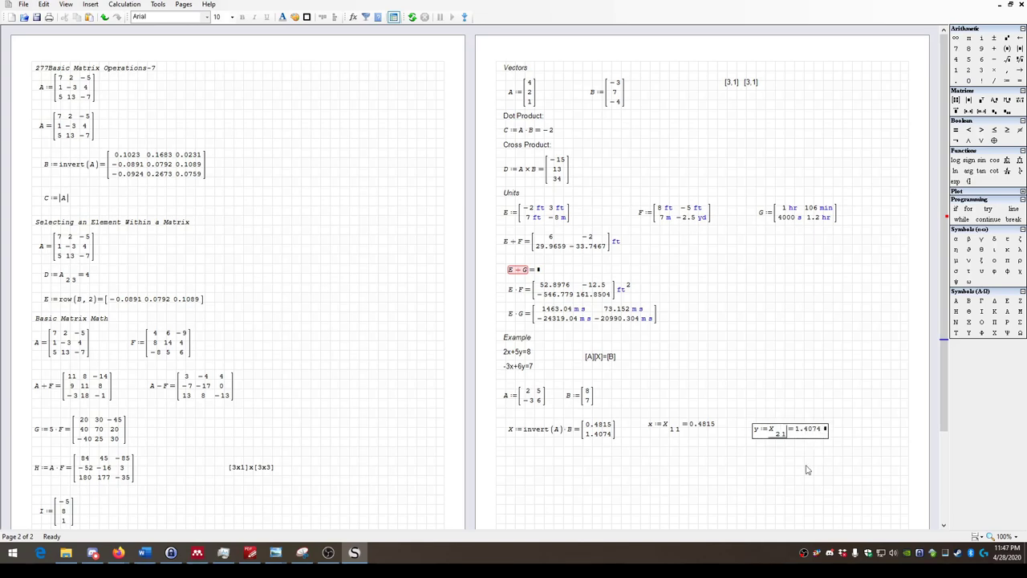
Move the y definition level with x and closer to it, and deselect it.
left_click_drag(844, 468, 752, 423)
key("Up")
key("Left")
key("Left")
key("Left")
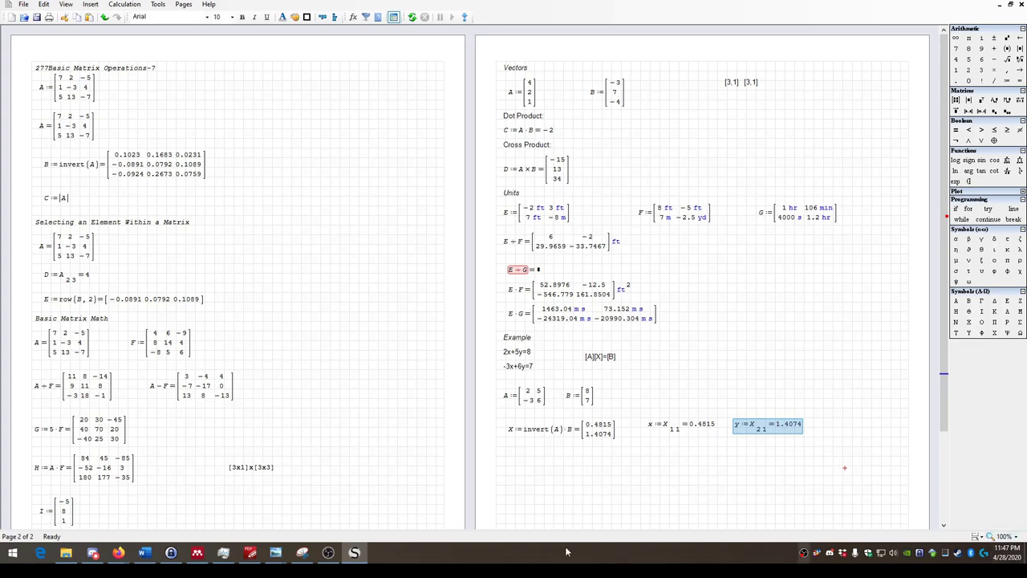
left_click(498, 463)
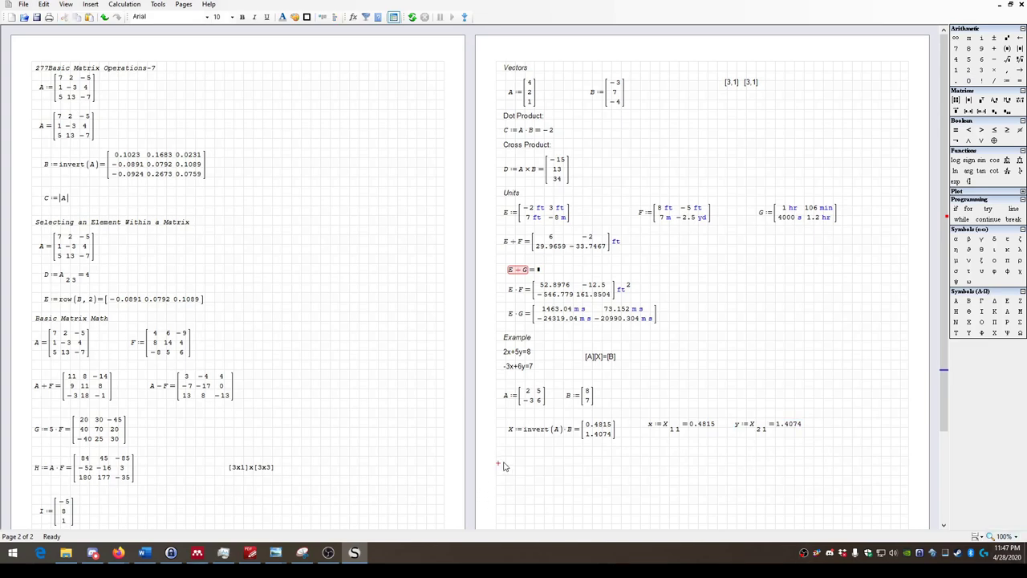